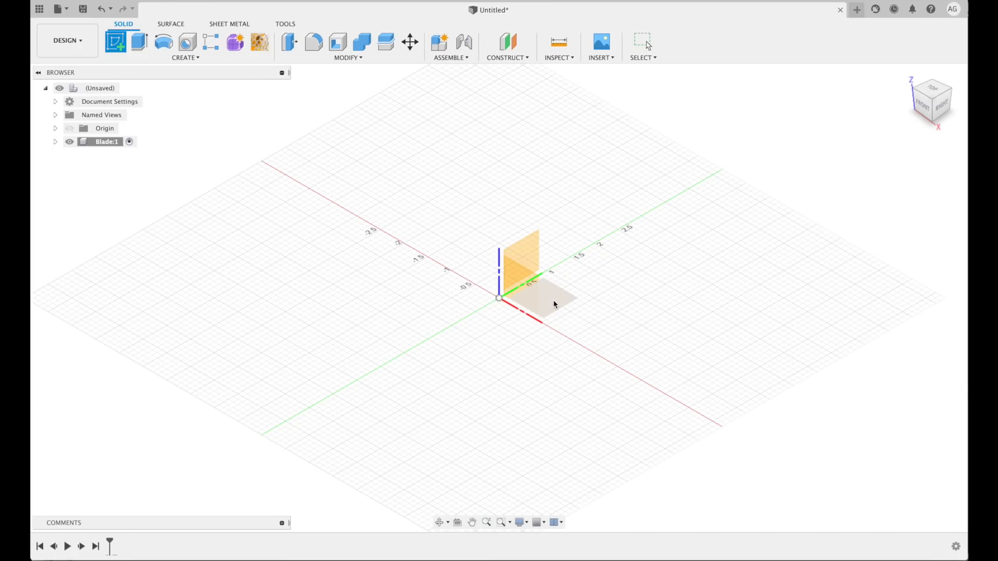
Sketch a two-point rectangle 8.25 in wide and 1.125 in high on the horizontal XY plane.
left_click(554, 300)
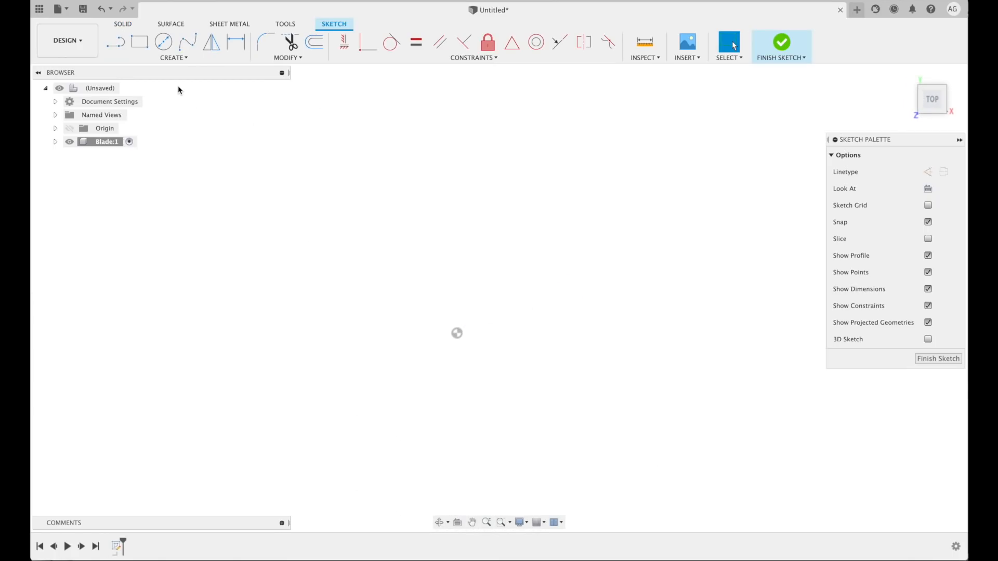
left_click(183, 58)
mouse_move(185, 82)
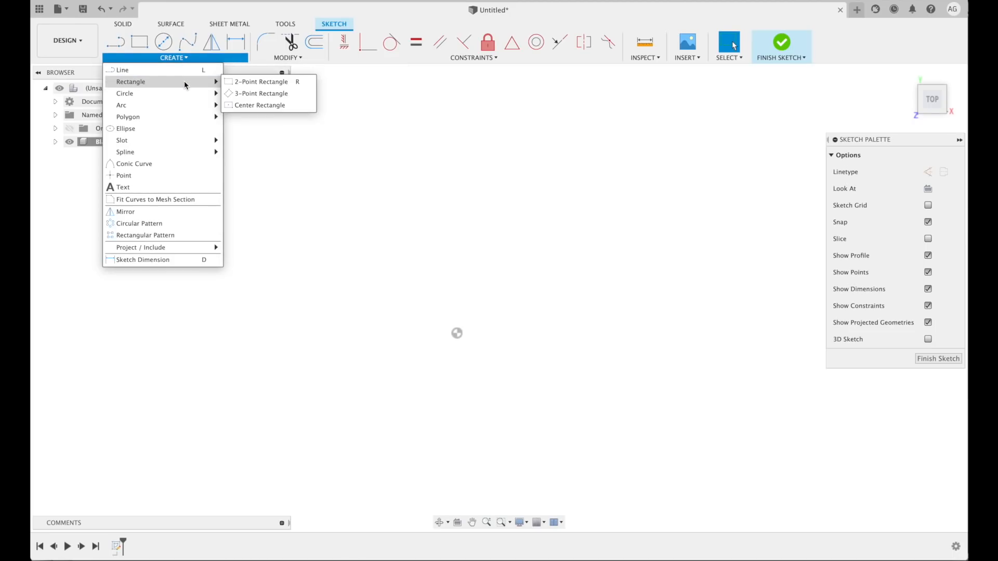
left_click(260, 82)
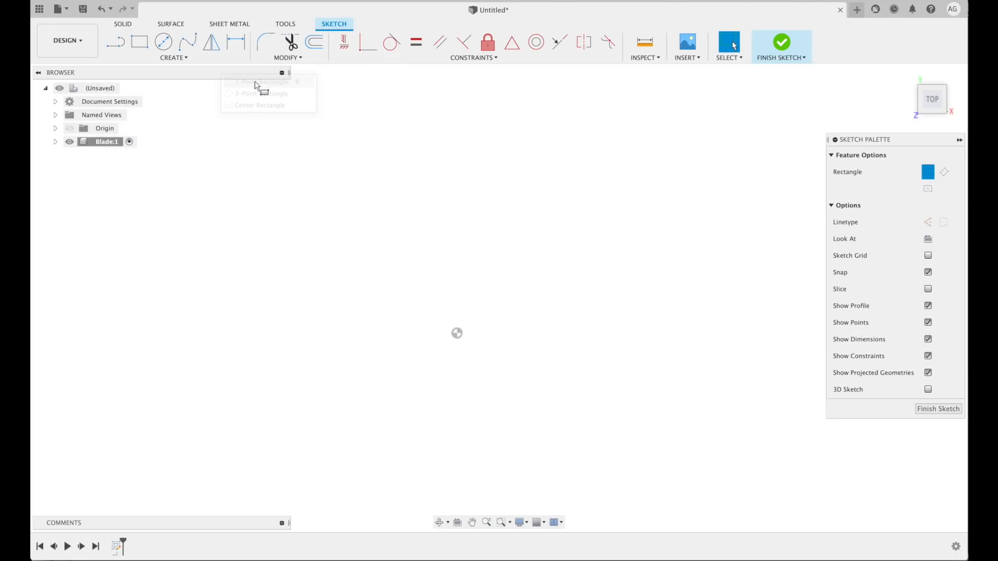
left_click(221, 199)
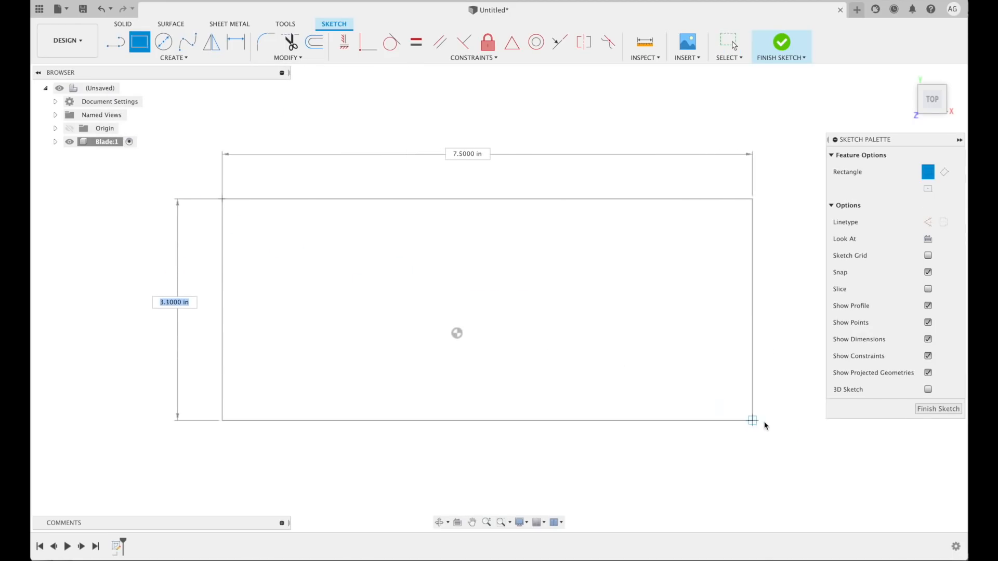
key("Tab")
key("Tab")
key("Tab")
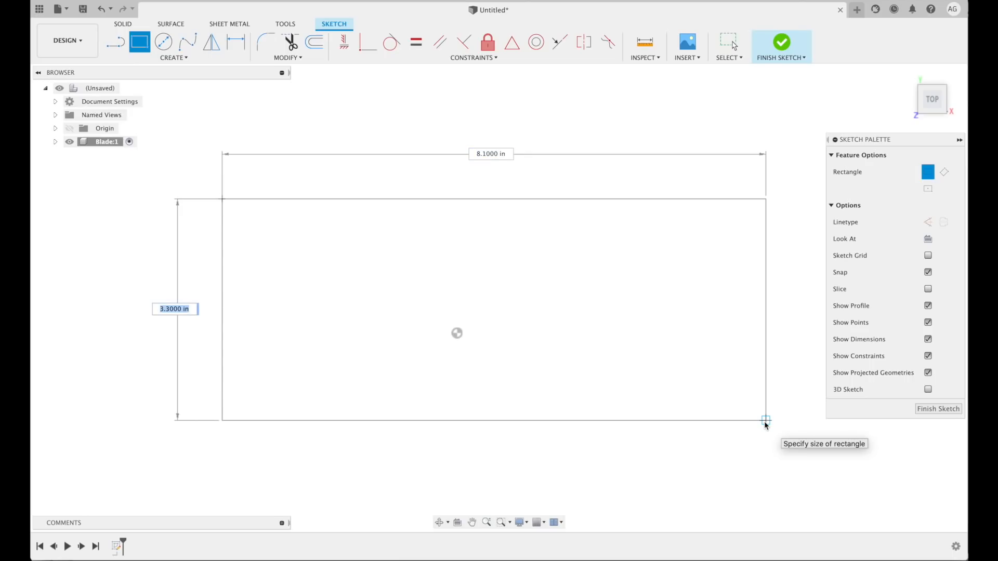
key("Tab")
key("Tab")
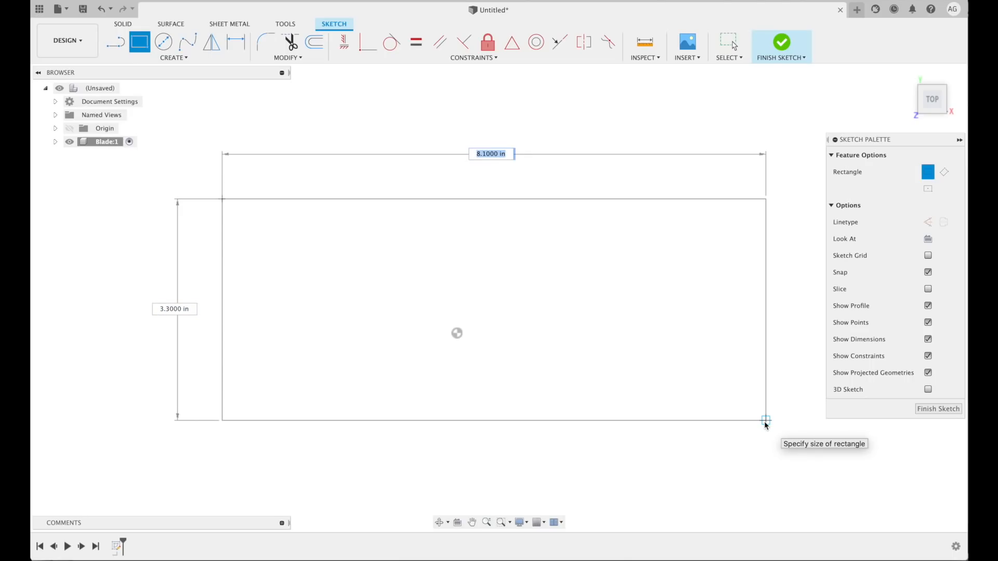
key("Tab")
key("Tab")
type("8")
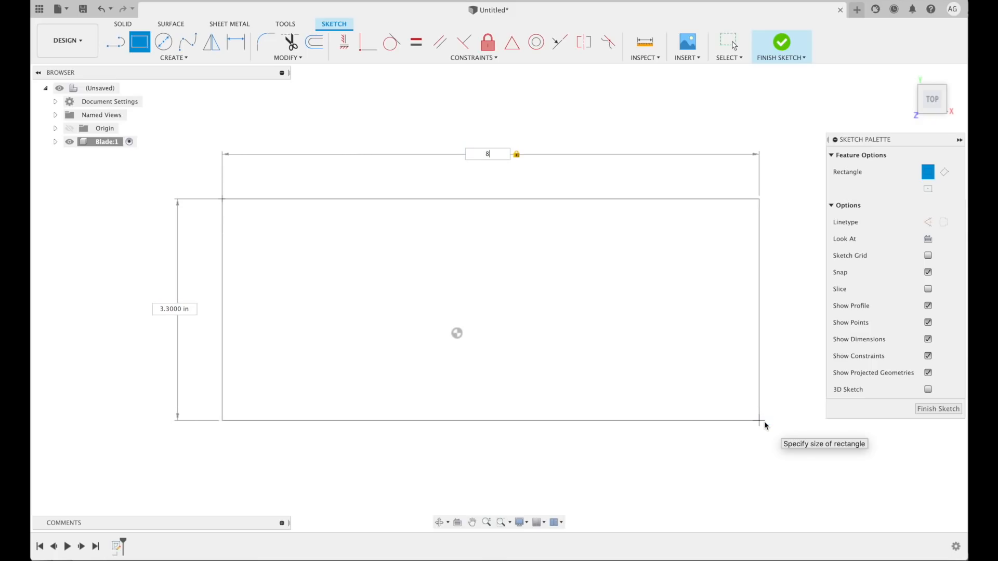
type(".25")
key("Tab")
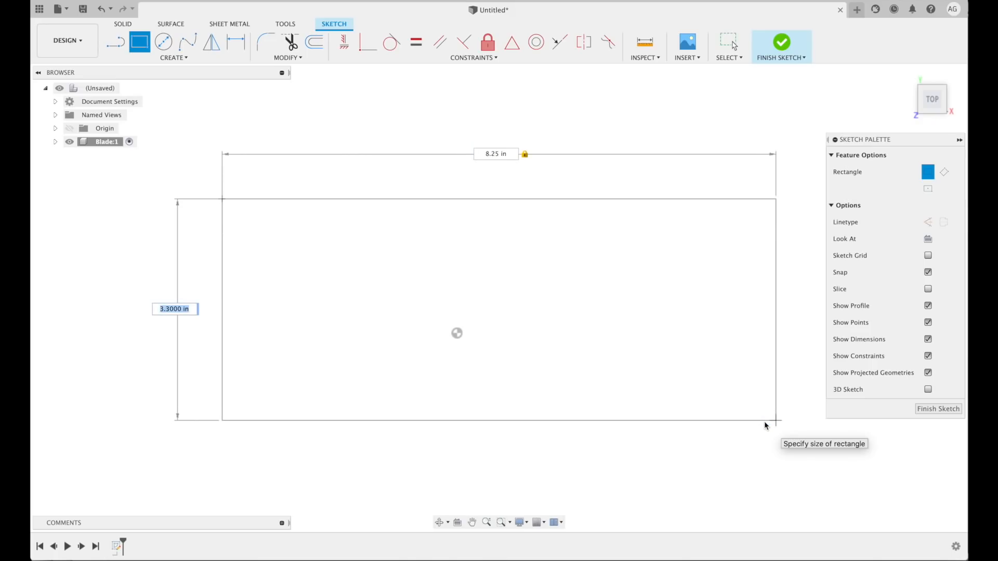
type("1.125\"")
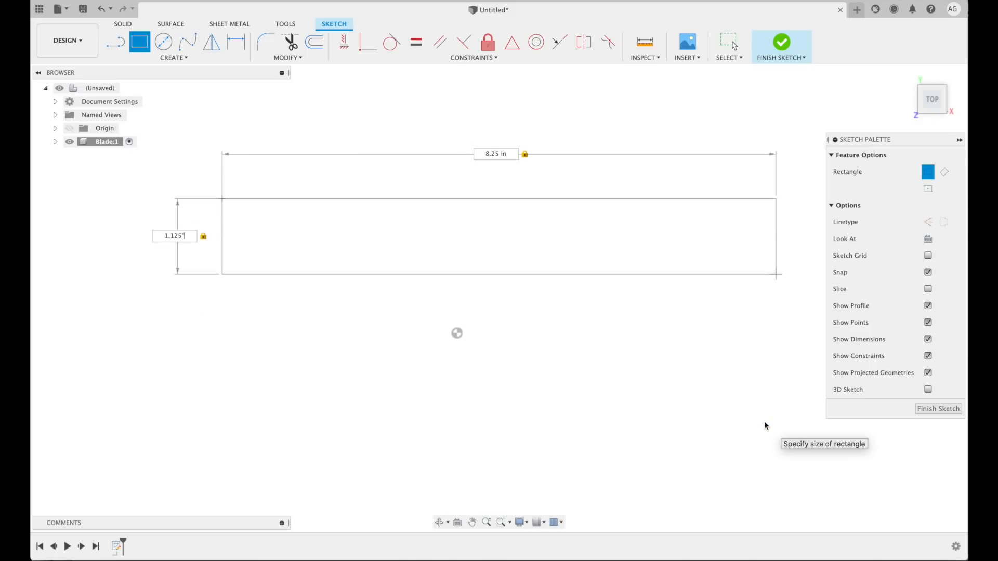
key("Return")
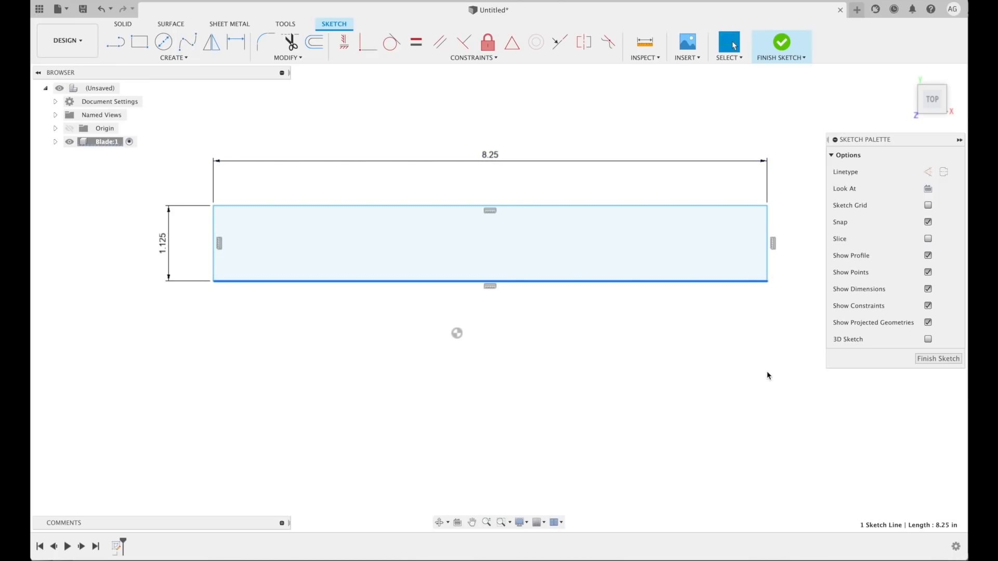
Insert the Fusion 360 Tutorial Knife JPEG from the computer's Downloads folder as a canvas on the XY plane.
left_click(696, 58)
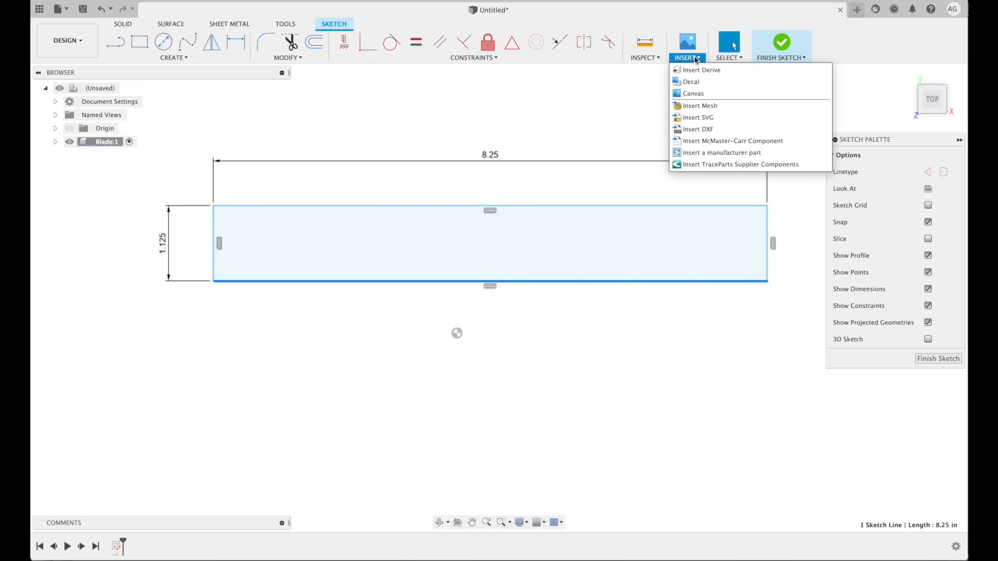
left_click(694, 93)
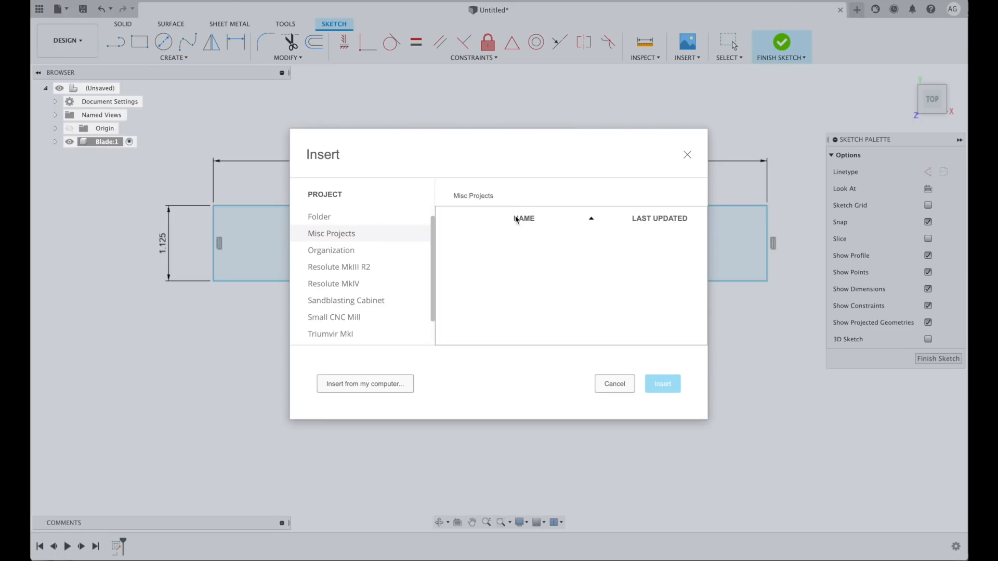
left_click(367, 392)
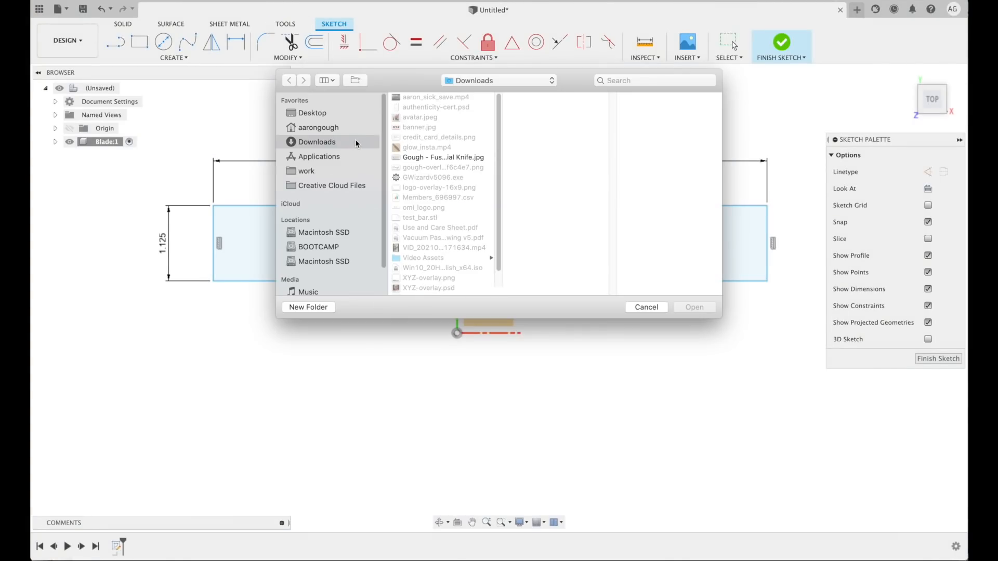
left_click(446, 158)
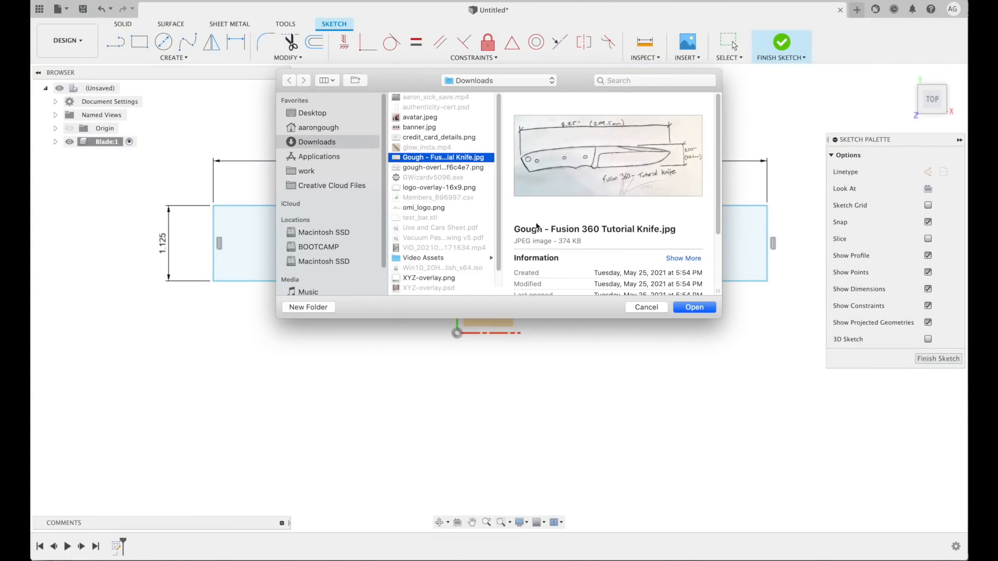
left_click(701, 311)
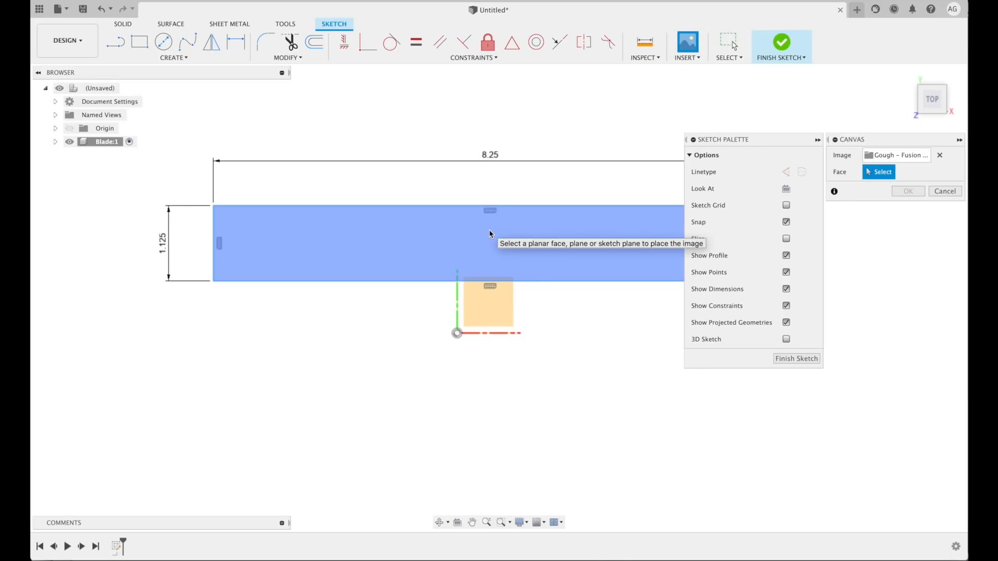
left_click(488, 312)
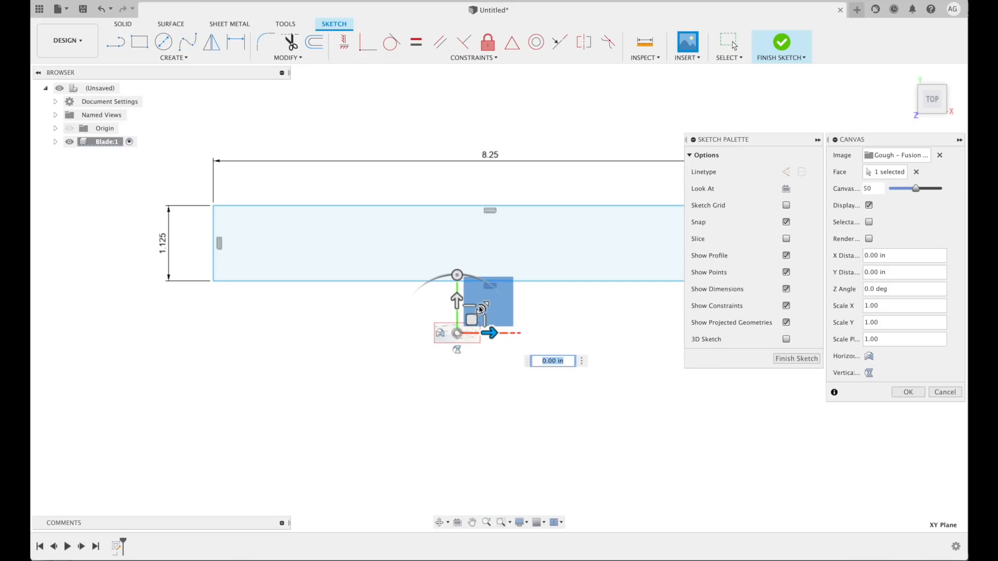
Enlarge the canvas image and move it over the rectangle so the drawn knife's overall length matches the rectangle's width.
left_click_drag(479, 310, 632, 200)
mouse_move(394, 398)
left_mouse_down()
mouse_move(452, 313)
mouse_move(492, 304)
left_mouse_up()
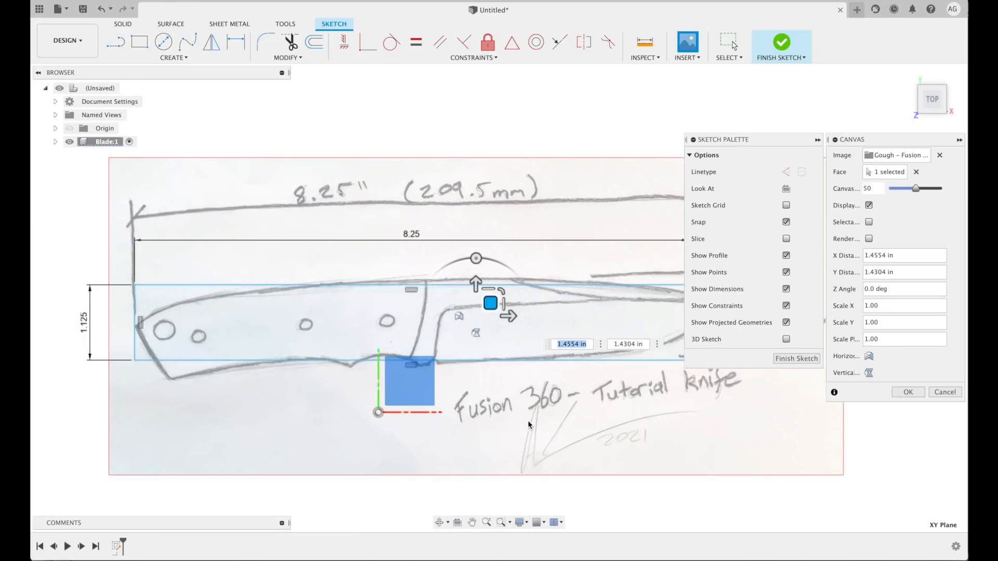
middle_click_drag(591, 413, 525, 450)
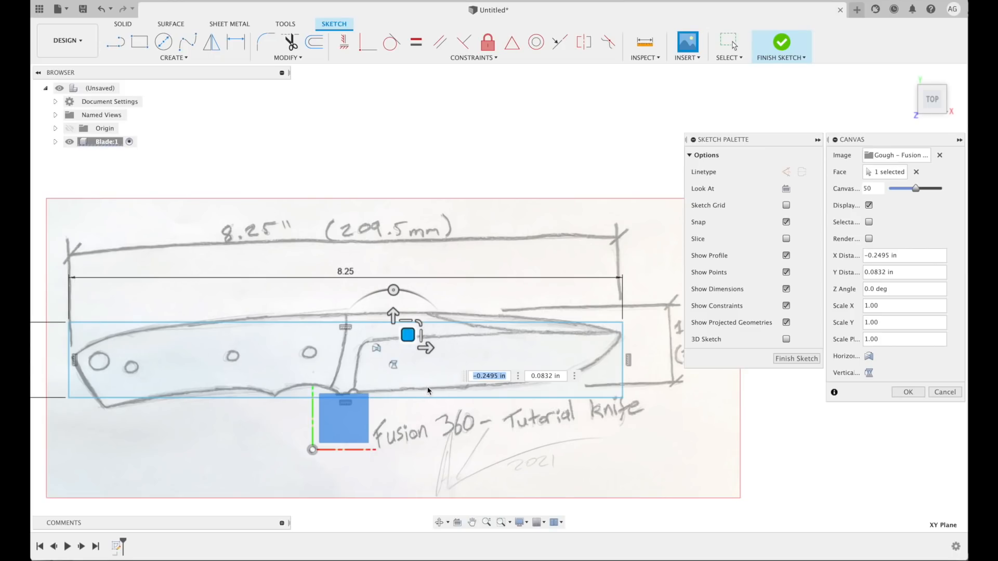
Rotate the canvas to a Z angle of -3 degrees, shift it down about 0.08 in to fit the knife within the rectangle, and accept it.
left_click_drag(393, 292, 396, 291)
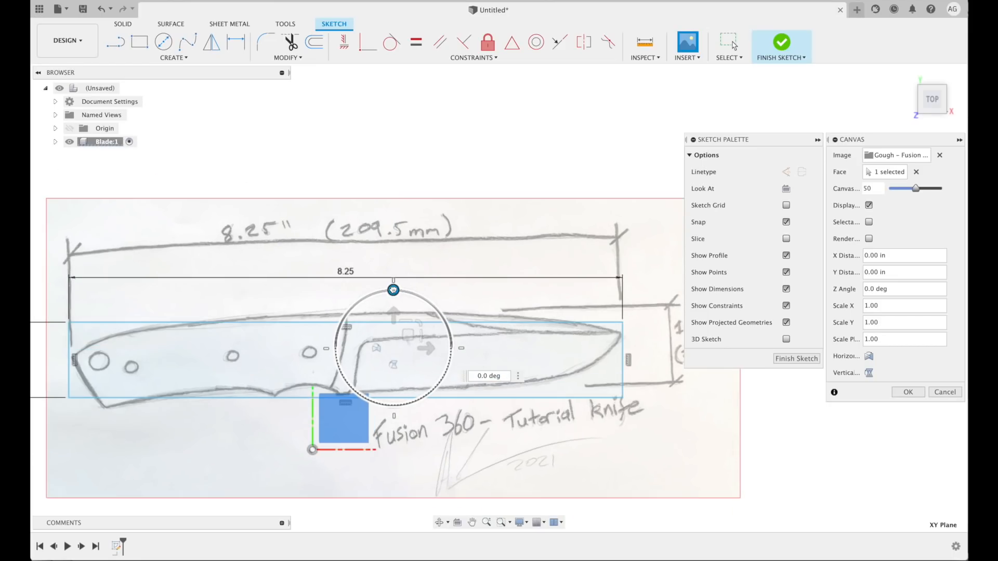
left_click(482, 377)
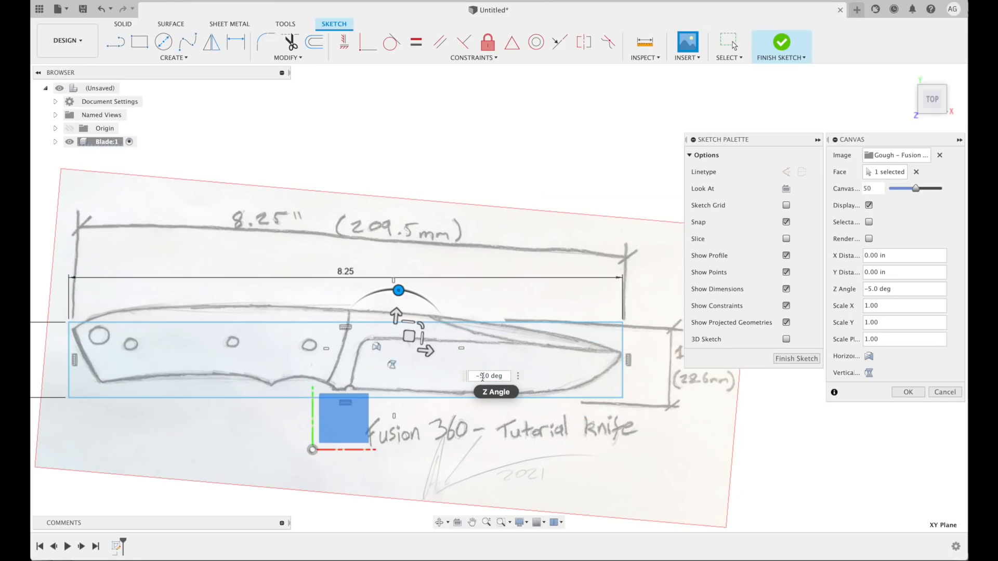
key("Return")
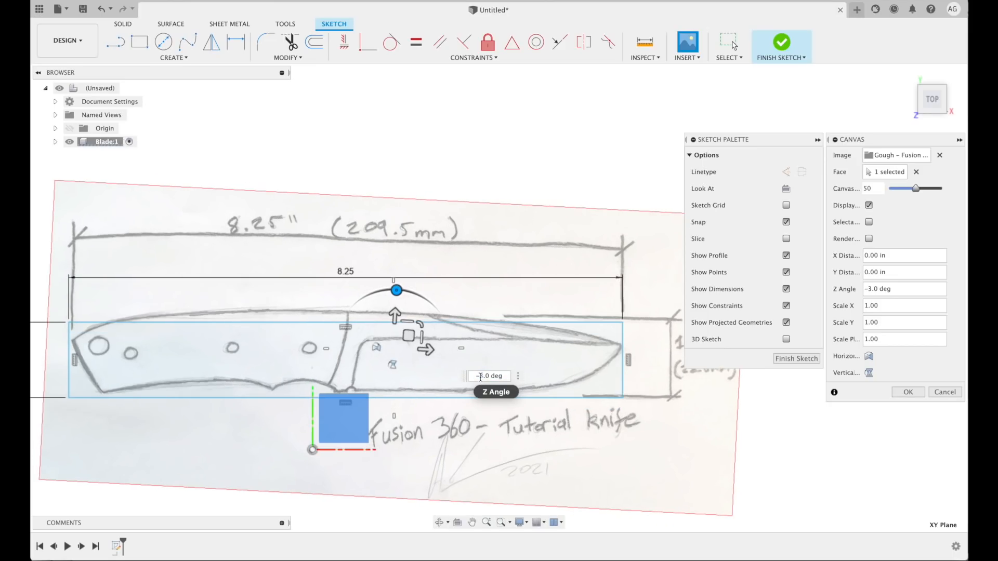
left_click_drag(409, 336, 407, 342)
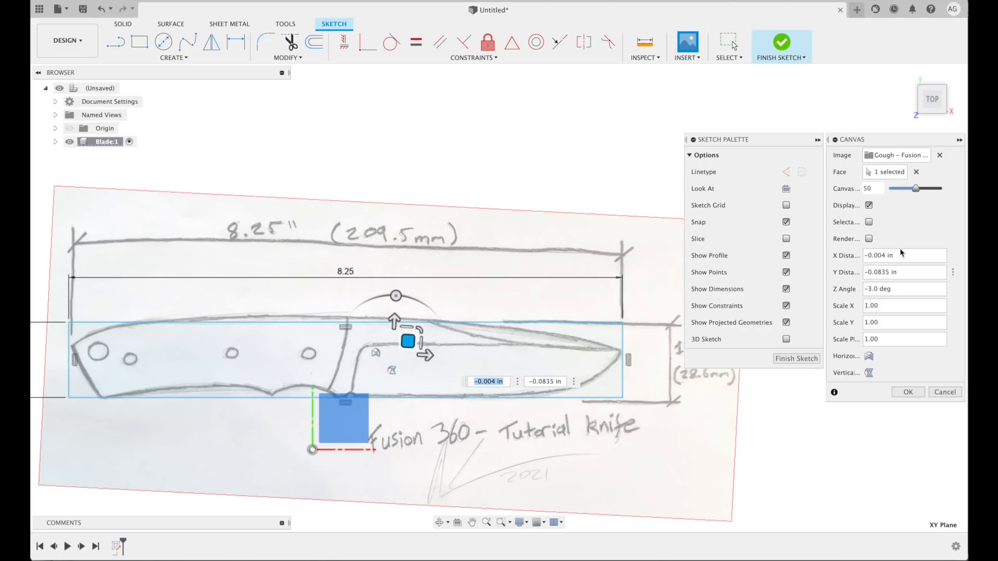
left_click(908, 393)
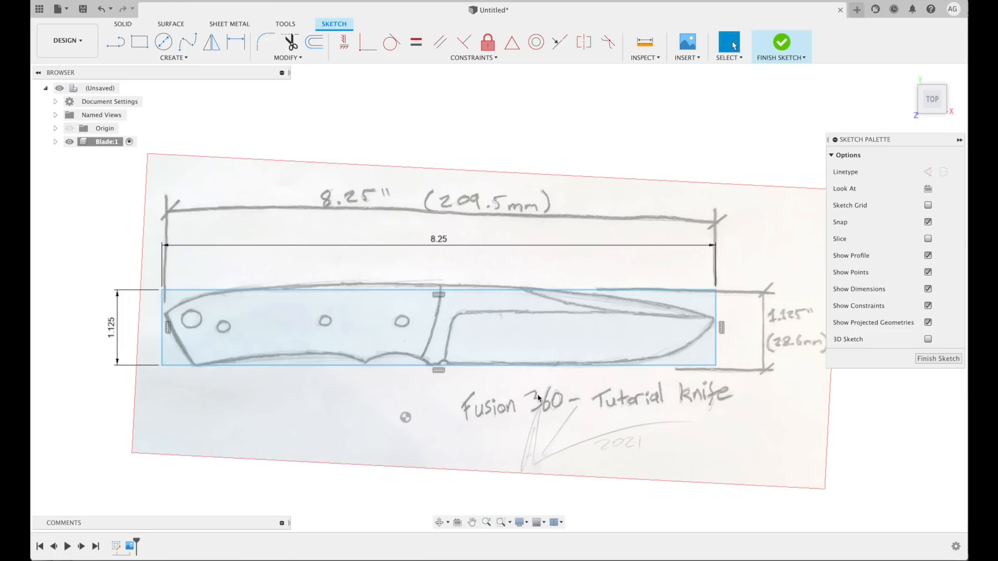
Delete the whole reference rectangle together with its dimensions, leaving the canvas in place.
mouse_move(78, 223)
left_mouse_down()
mouse_move(551, 390)
mouse_move(783, 423)
left_mouse_up()
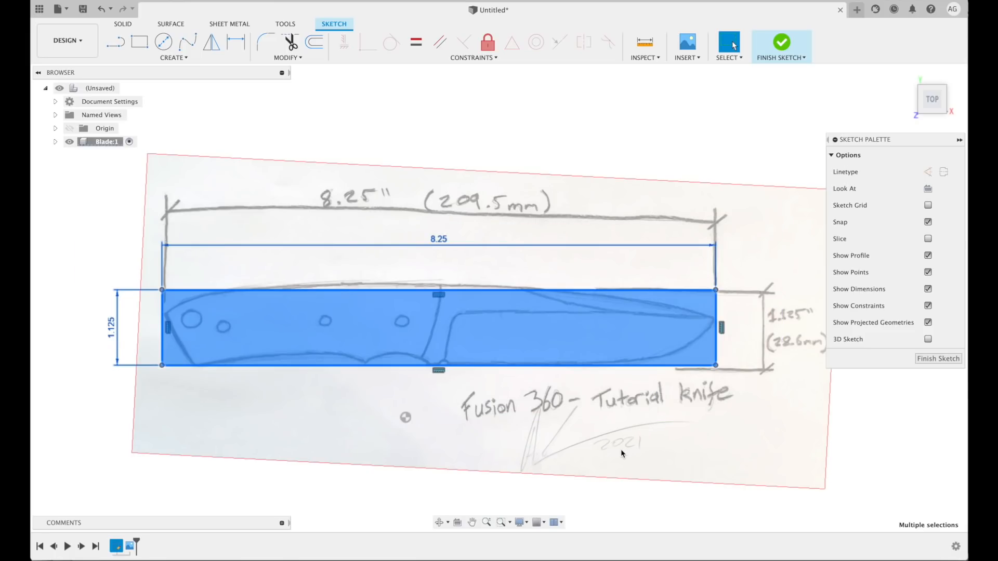
key("Delete")
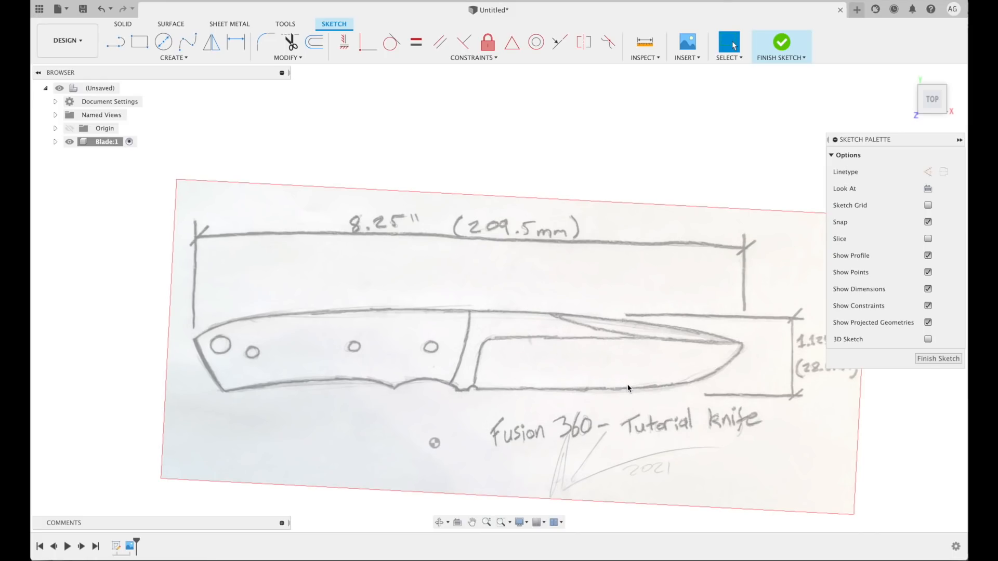
Draw a horizontal line along the straight cutting edge, from the blade's heel to where the edge starts curving upward.
left_click(173, 58)
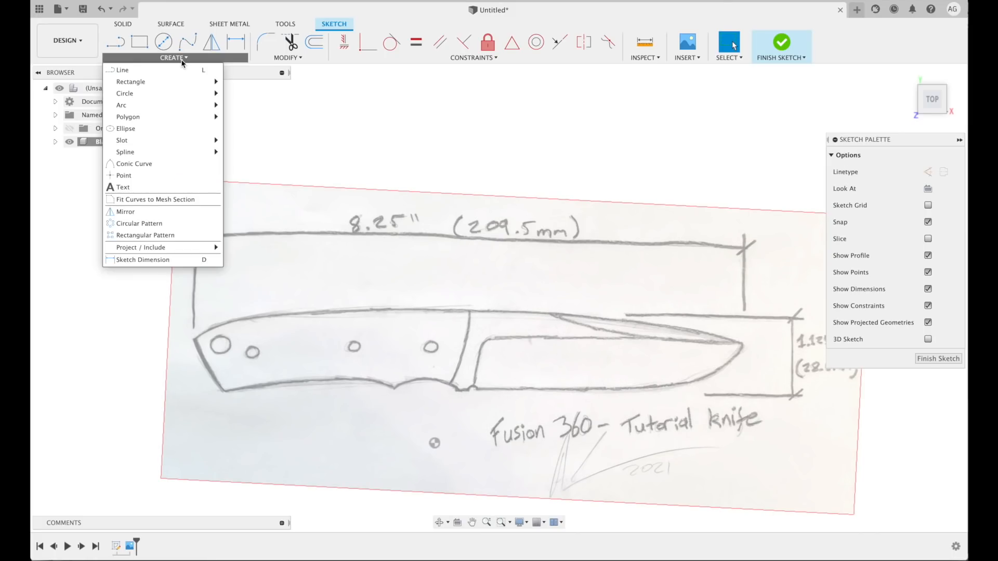
left_click(157, 72)
scroll(457, 390, "up", 5)
left_click(463, 385)
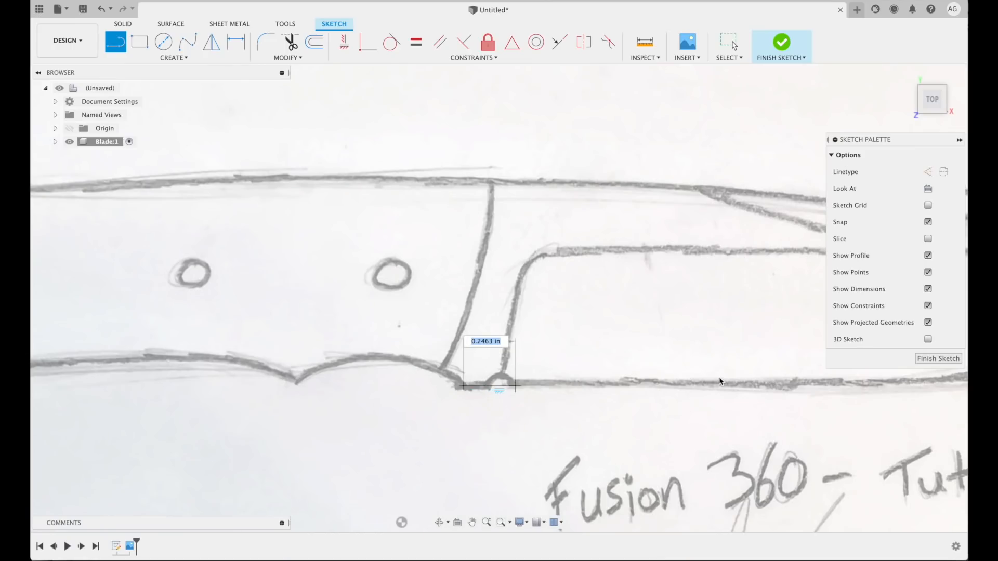
middle_click_drag(719, 377, 471, 395)
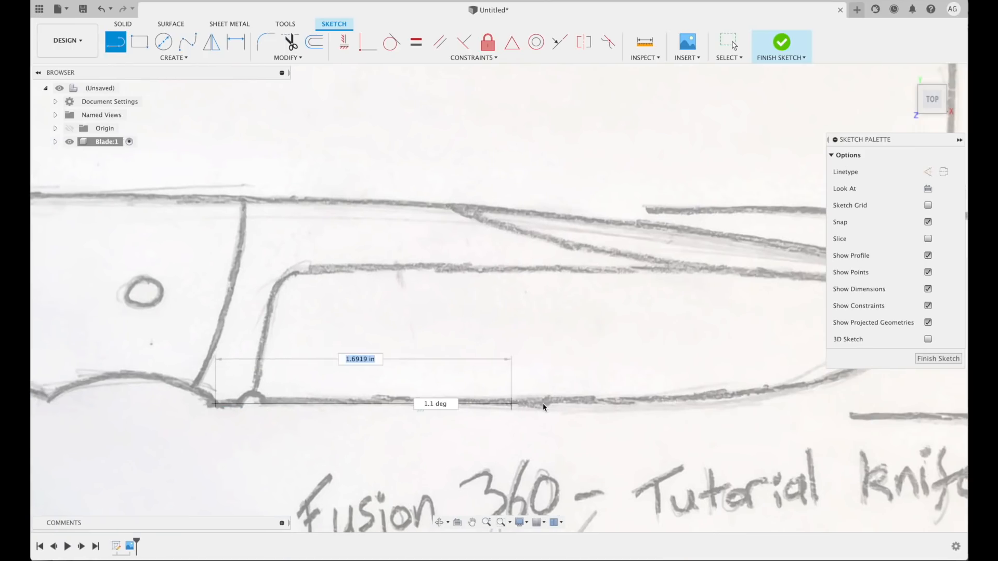
left_click(615, 403)
key("Escape")
Draw a two-point fit point spline from the edge line's end to the blade tip and bend it to follow the drawn belly curve.
middle_click_drag(616, 433, 408, 504)
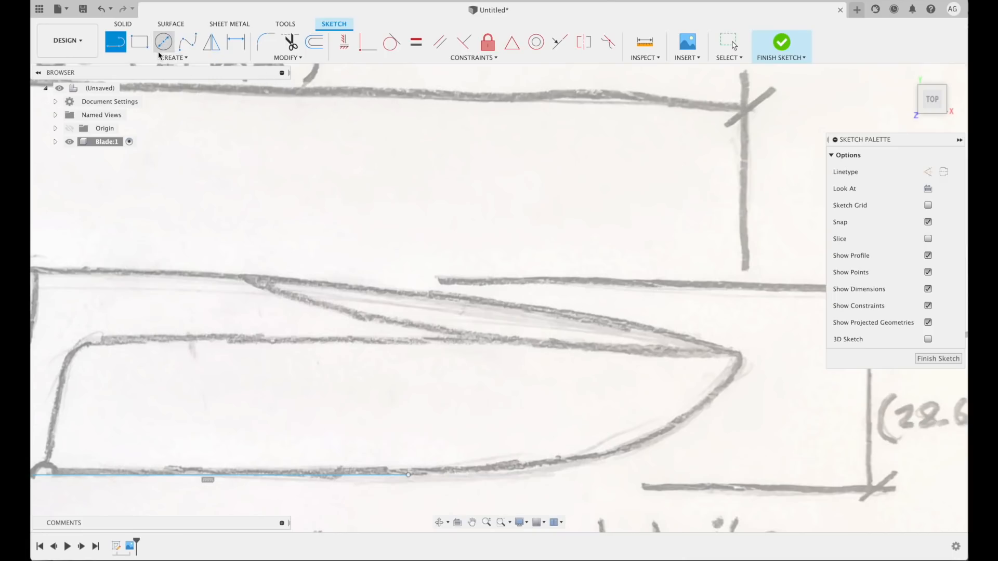
left_click(174, 57)
mouse_move(213, 155)
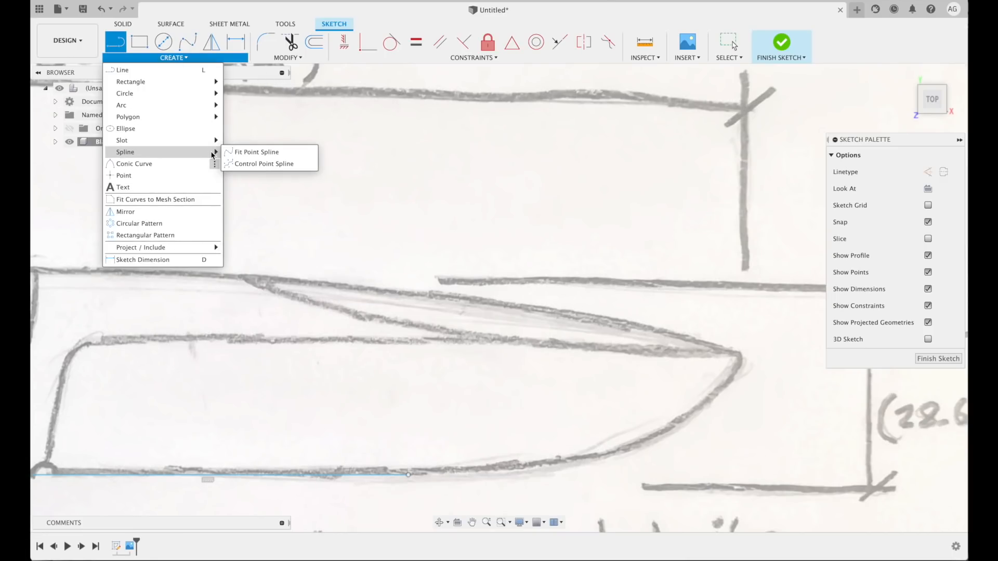
left_click(248, 152)
middle_click_drag(575, 451, 563, 402)
left_click(396, 429)
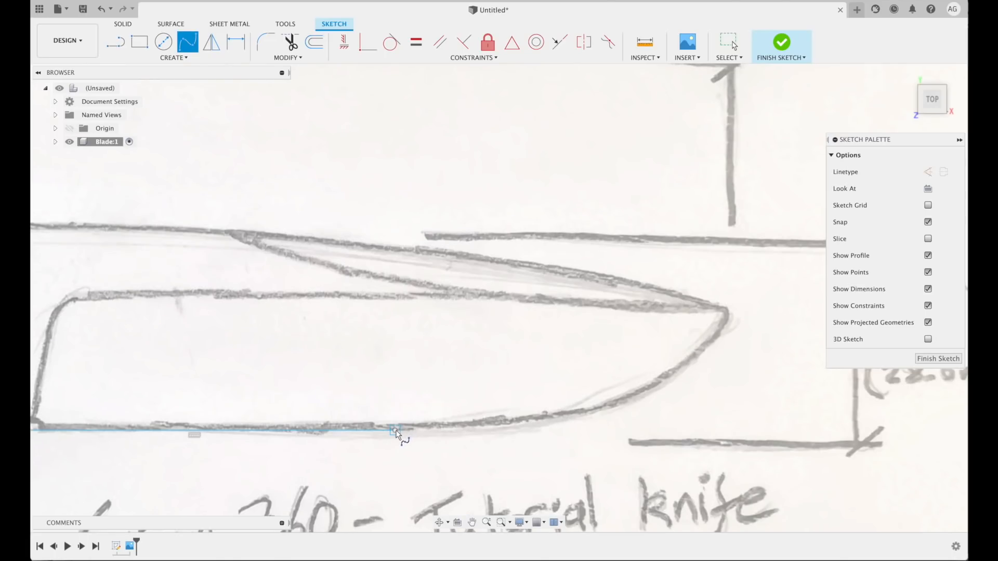
left_click(728, 311)
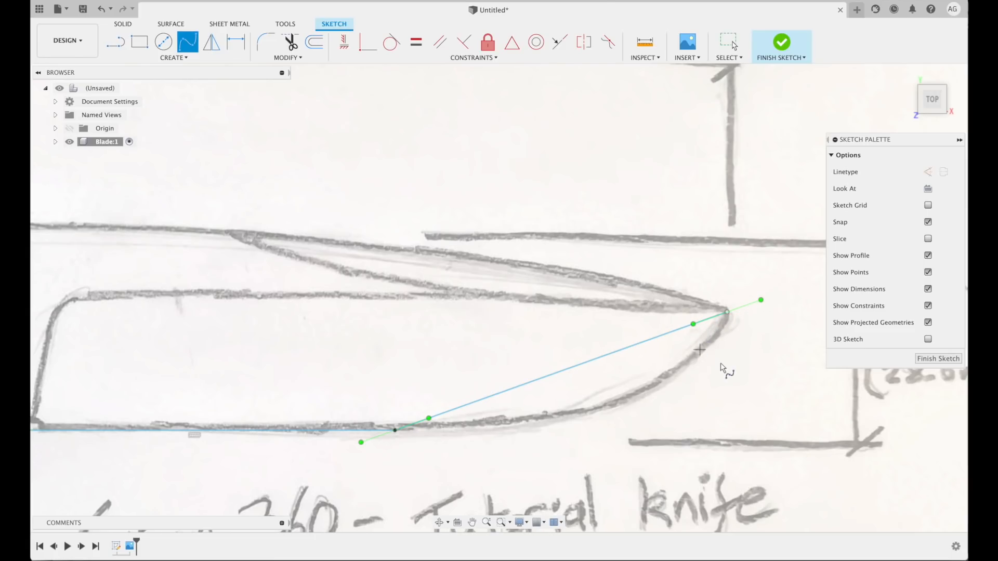
key("Escape")
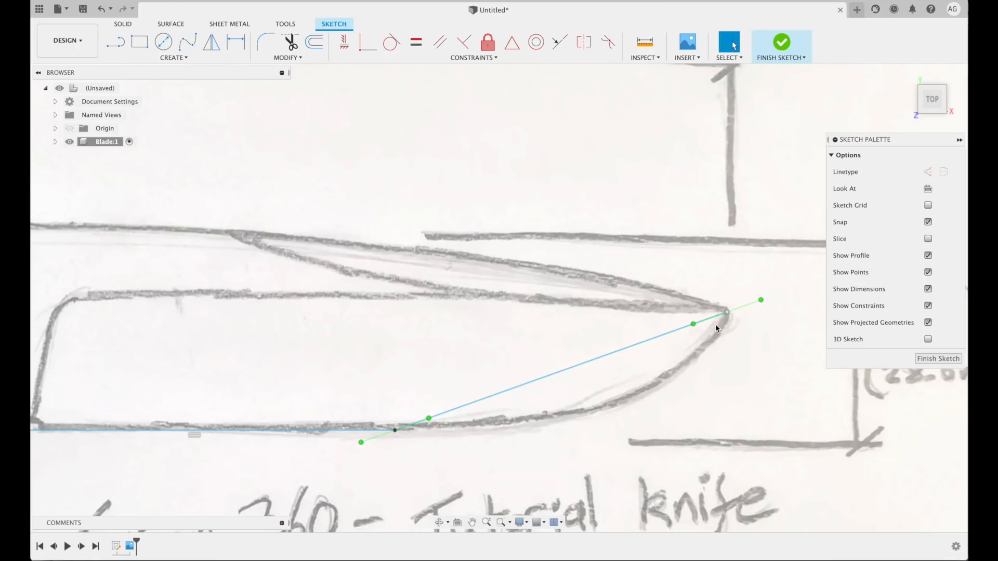
left_click_drag(693, 325, 712, 343)
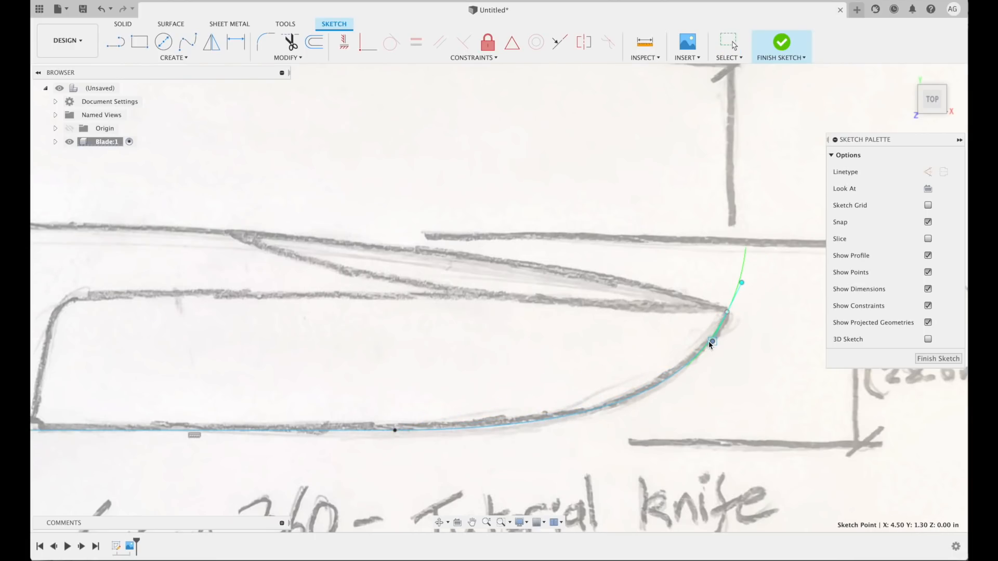
scroll(709, 341, "down", 5)
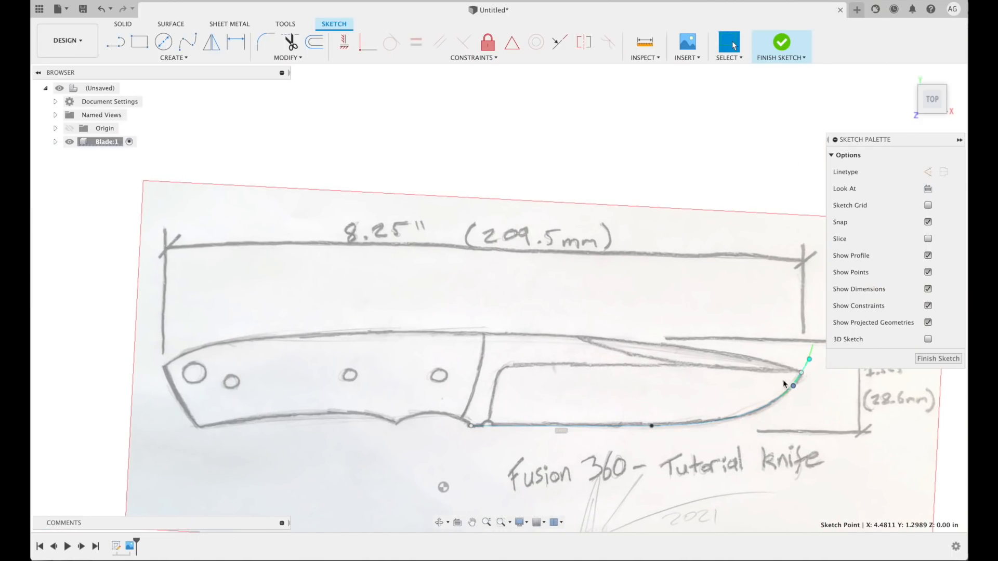
Draw a two-point fit point spline from the blade tip to the upper corner of the handle's butt end.
left_click(174, 57)
mouse_move(213, 150)
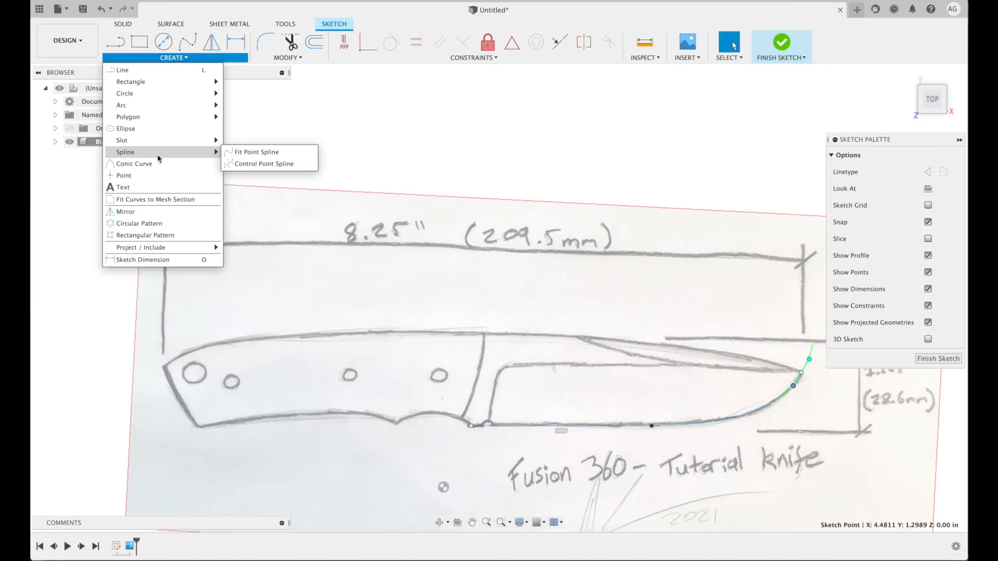
left_click(256, 152)
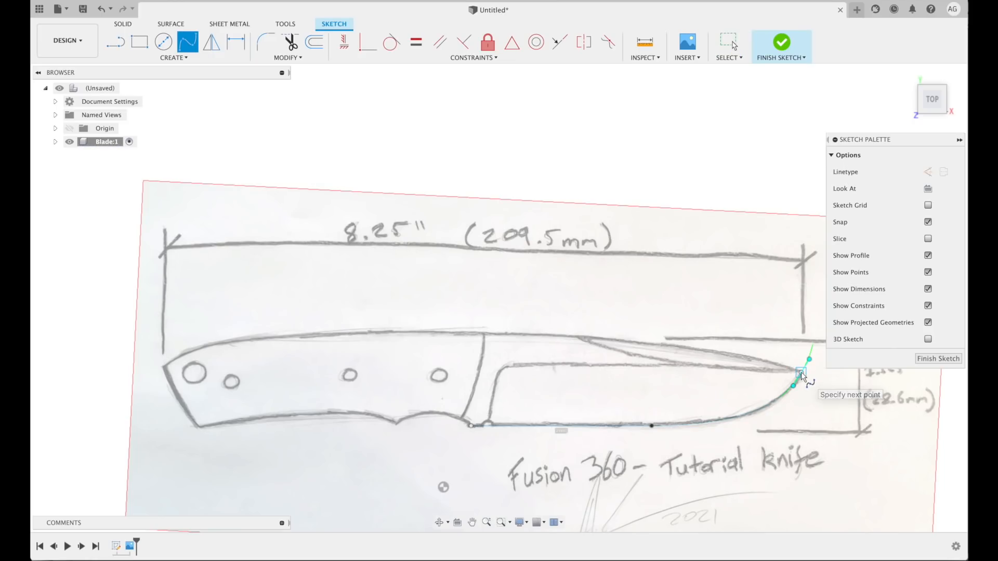
left_click(801, 373)
scroll(163, 366, "up", 5)
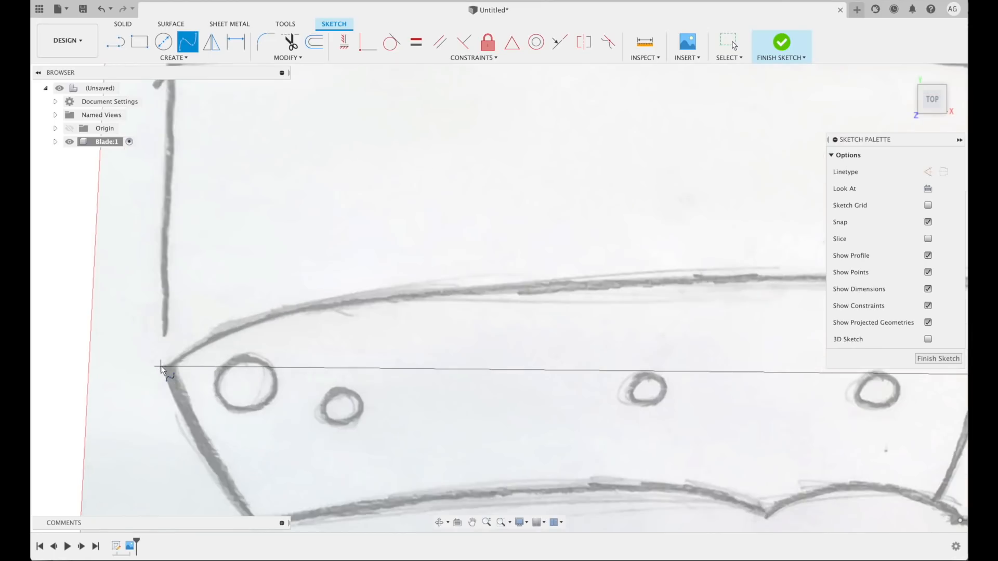
left_click(181, 368)
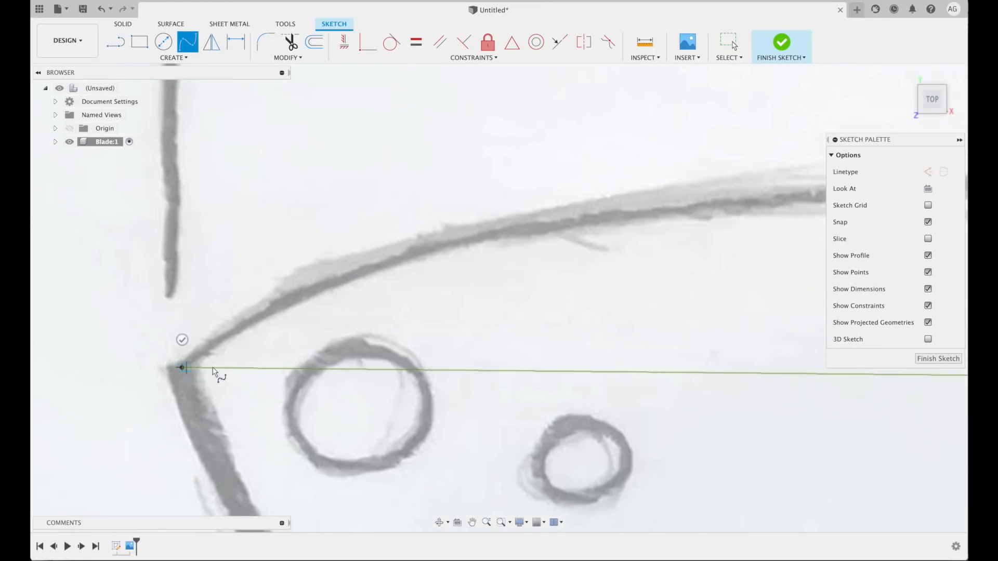
left_click(181, 341)
scroll(465, 381, "down", 5)
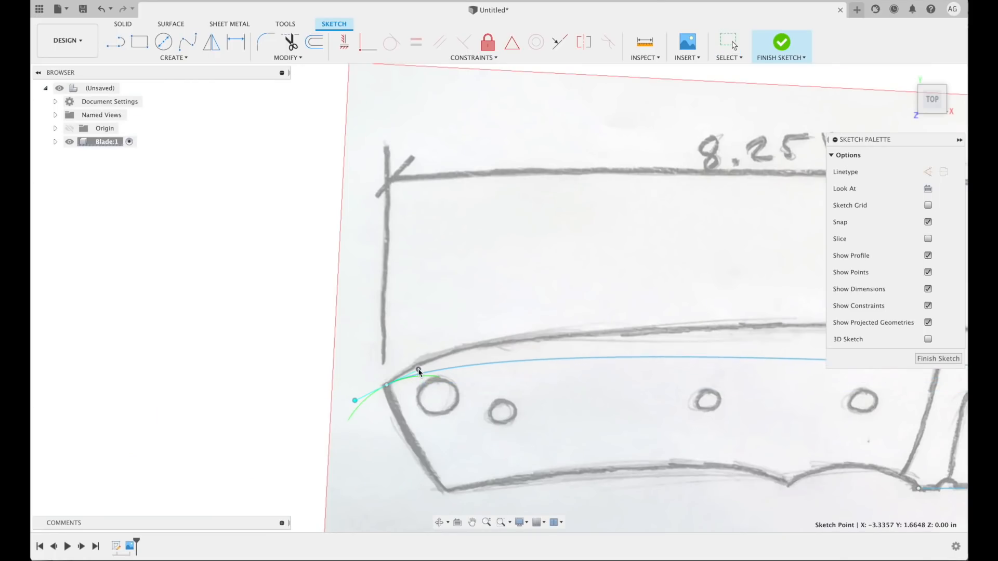
Bend the spine spline by its tangent handles at both ends so it follows the drawn top edge of the knife.
left_click_drag(419, 365, 417, 361)
middle_click_drag(681, 392, 238, 400)
middle_click_drag(587, 402, 249, 400)
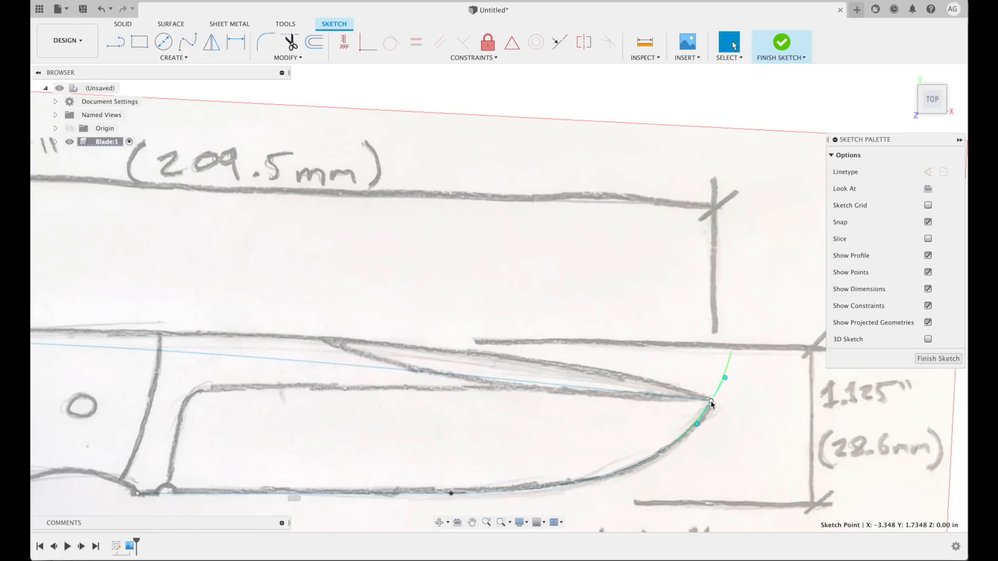
left_click(711, 403)
left_click_drag(555, 384, 566, 372)
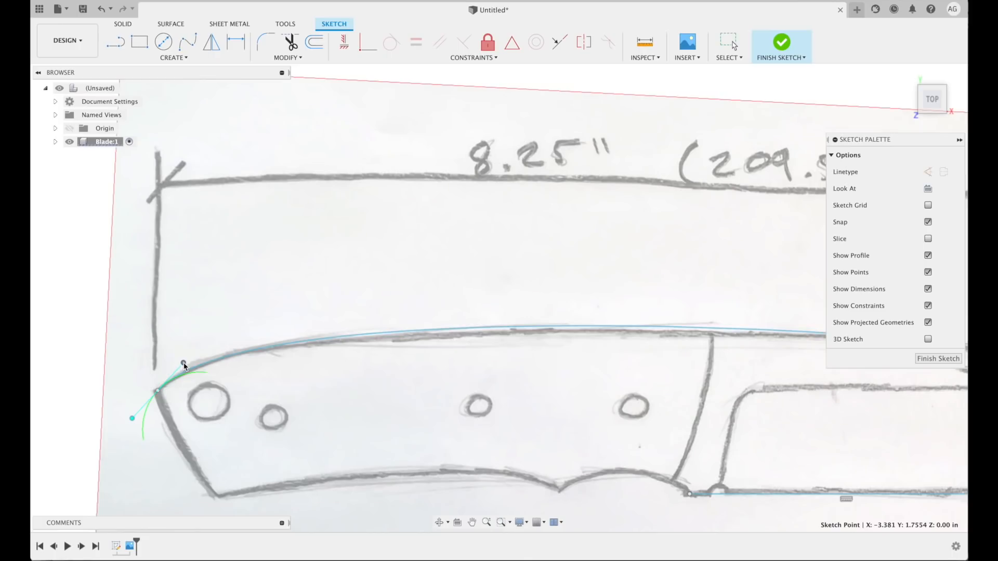
left_click_drag(180, 362, 181, 367)
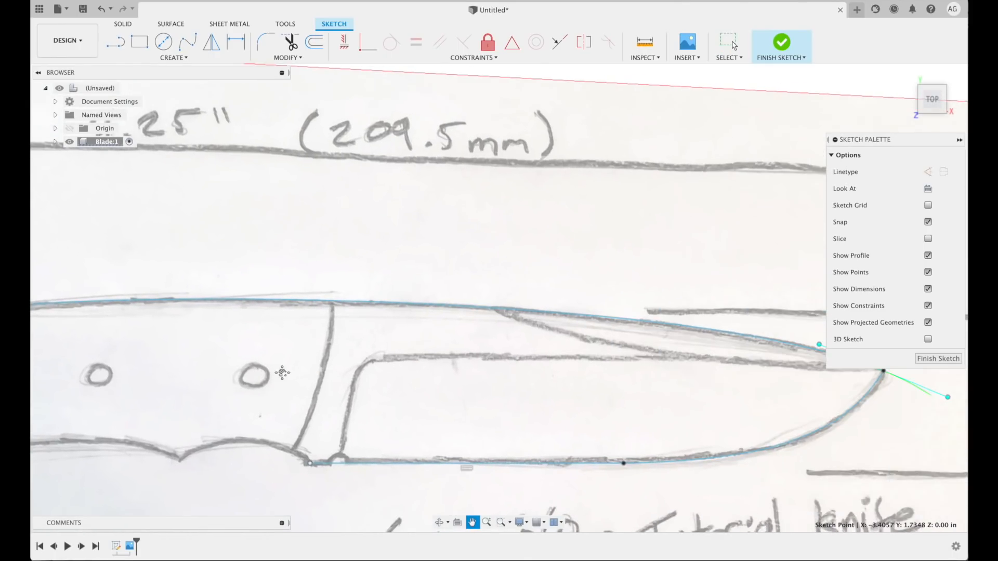
middle_click_drag(341, 377, 262, 377)
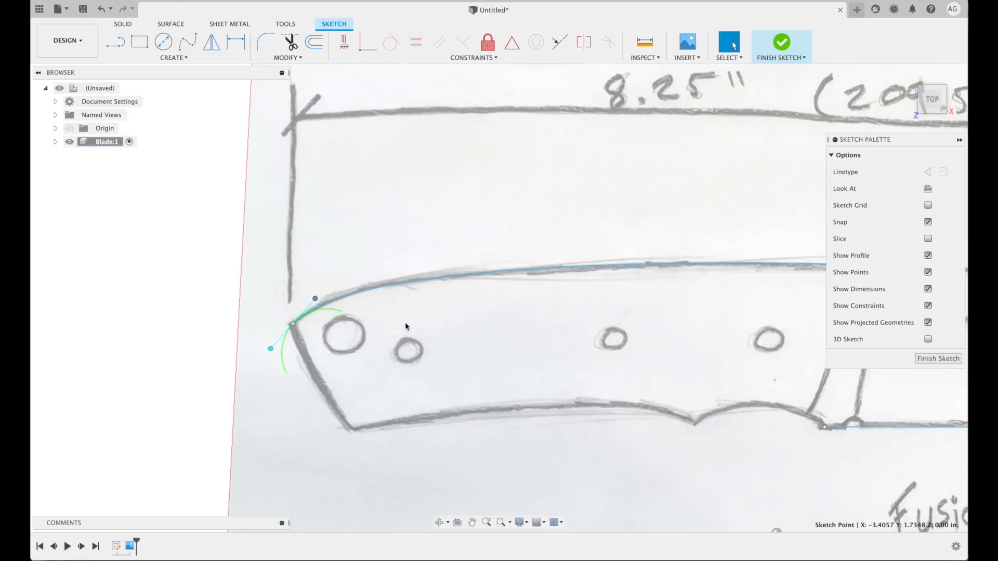
Draw a 3-point arc along the handle's butt end, from the spine spline's end to the lower corner, about 0.9 in across.
left_click(184, 59)
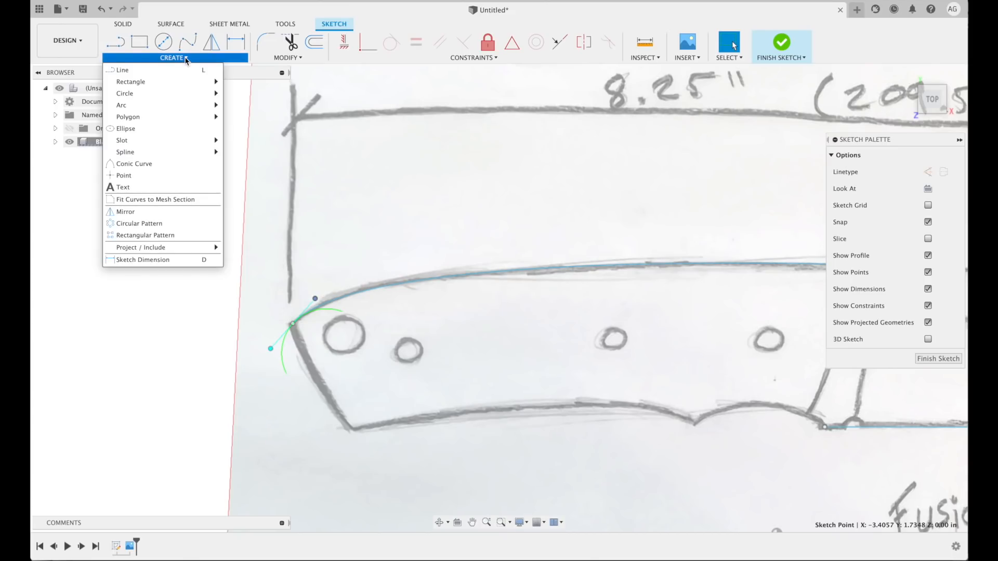
mouse_move(159, 110)
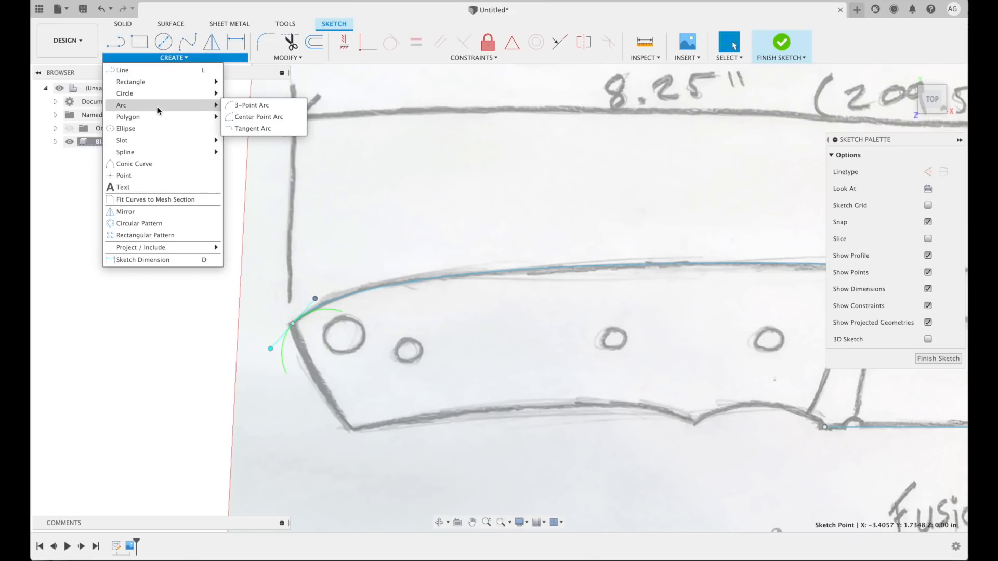
left_click(252, 105)
left_click(293, 324)
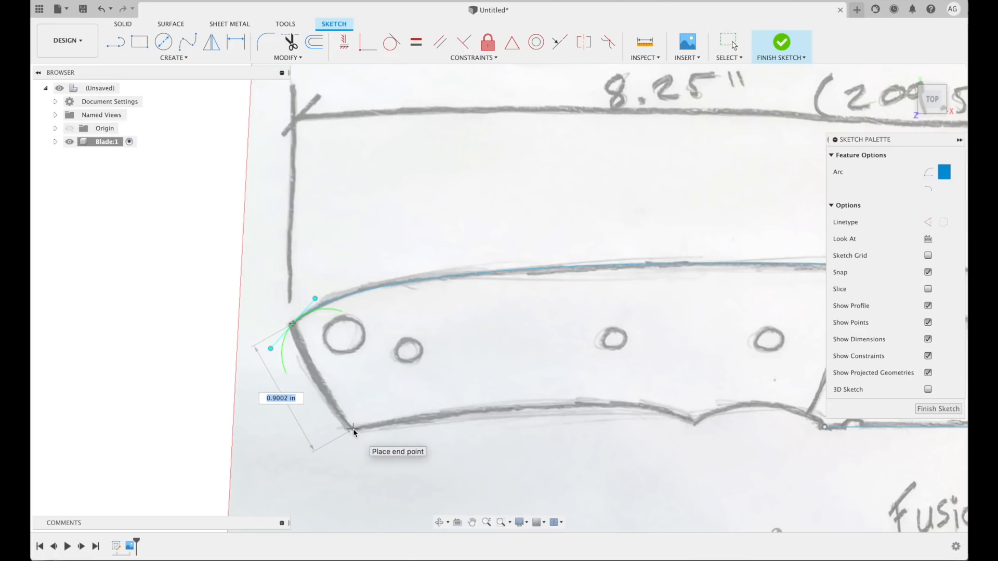
left_click(354, 429)
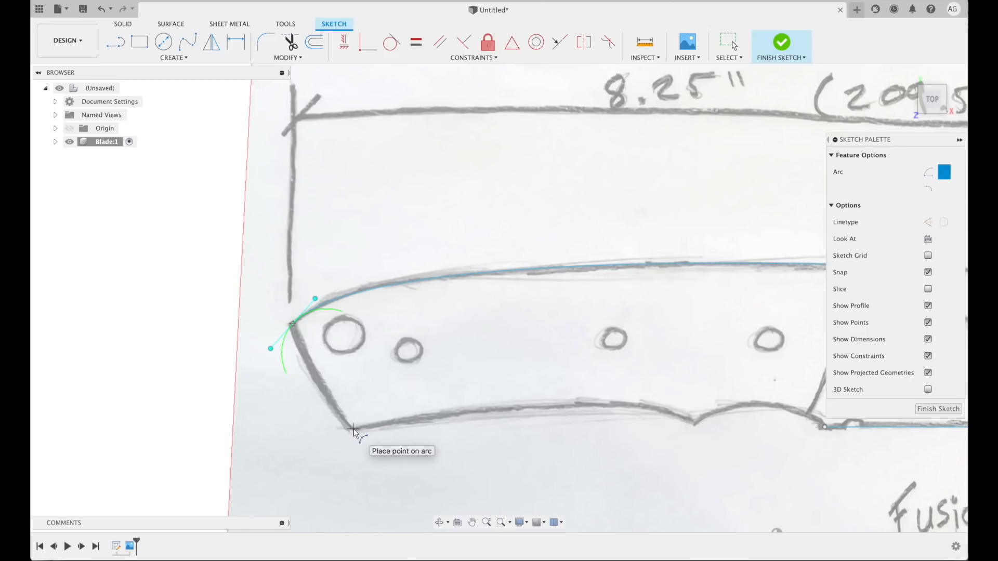
left_click(318, 384)
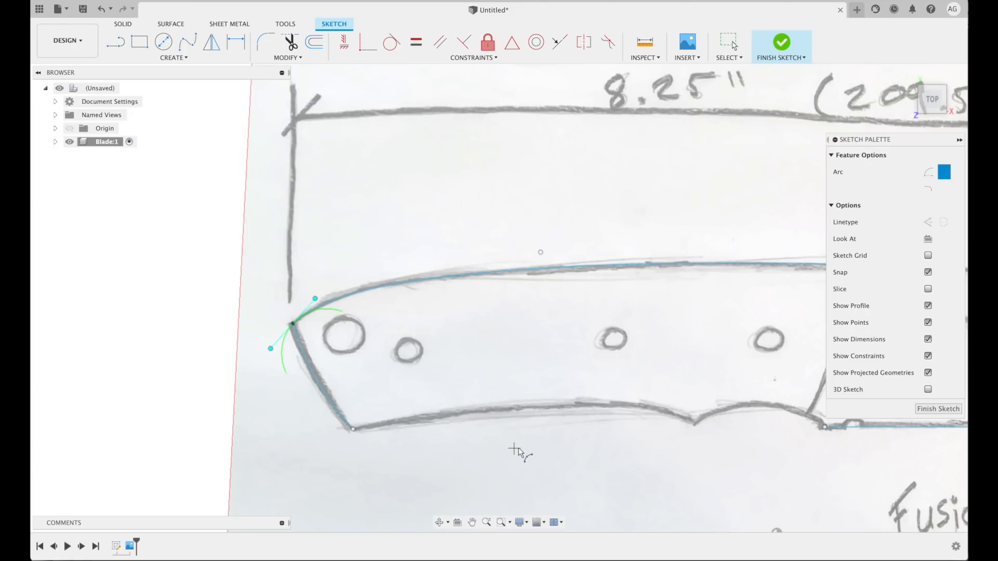
Draw a two-point fit point spline from the butt's lower corner to the pointed notch behind the finger groove.
middle_click_drag(532, 468, 414, 447)
left_click(174, 57)
mouse_move(155, 149)
left_click(270, 151)
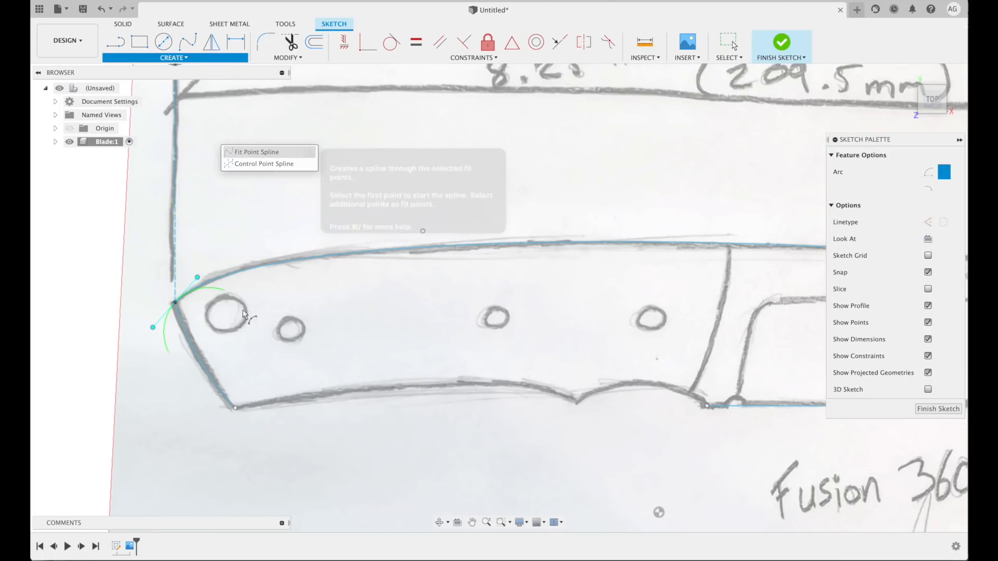
left_click(235, 408)
left_click(575, 401)
scroll(577, 408, "up", 5)
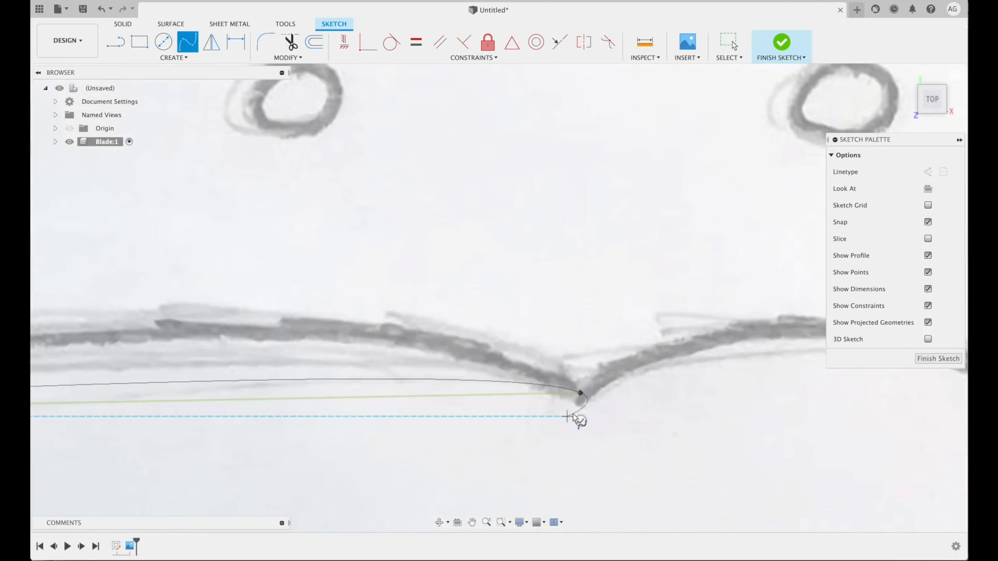
left_click(581, 420)
key("Escape")
Adjust the tangent handles of the handle's underside spline so it follows the drawn lower curve.
left_click_drag(454, 394, 508, 360)
scroll(508, 360, "down", 5)
middle_click_drag(508, 360, 710, 368)
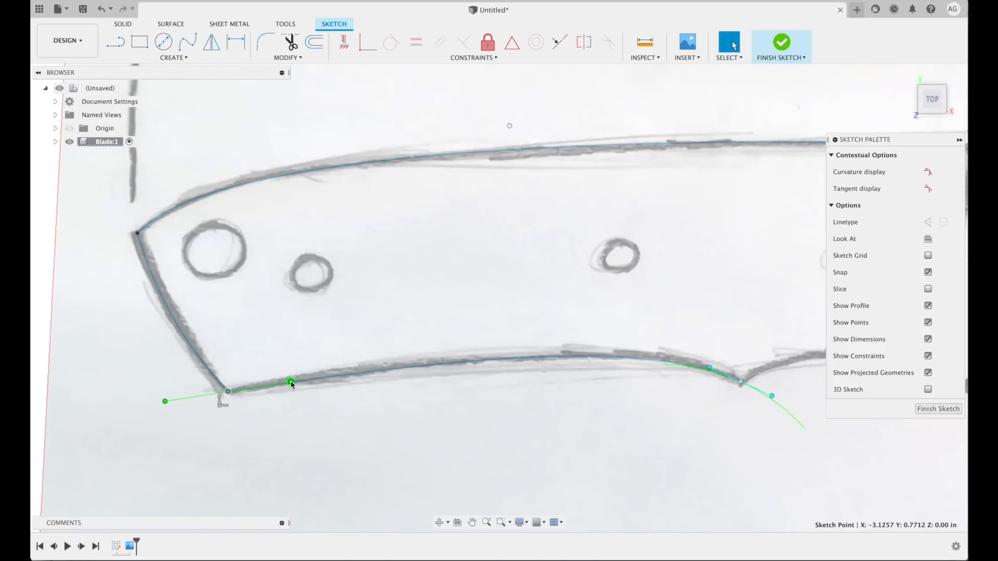
left_click_drag(290, 382, 284, 384)
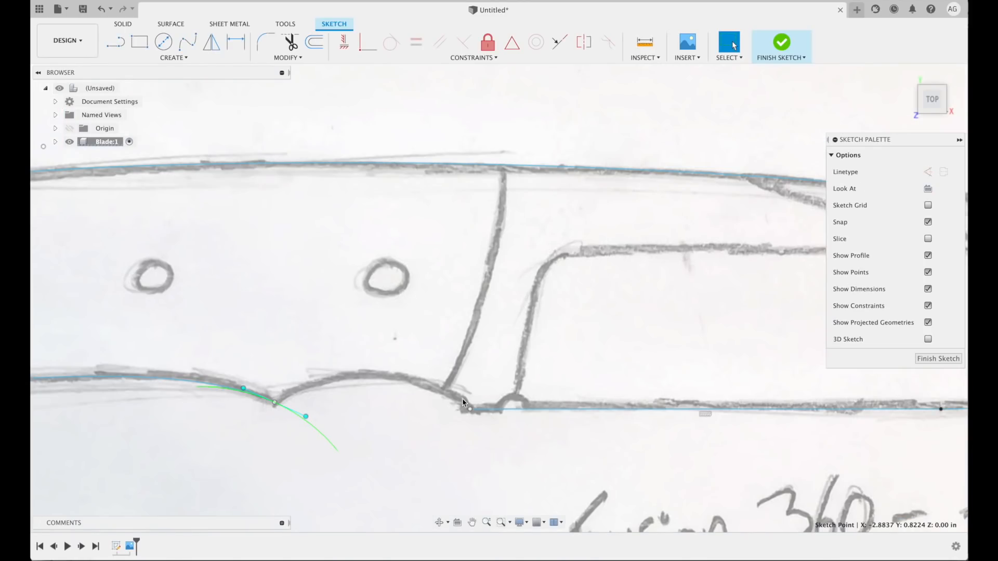
Close the outline with a 3-point arc over the finger groove, from the underside spline's end to the heel of the edge line.
left_click(191, 58)
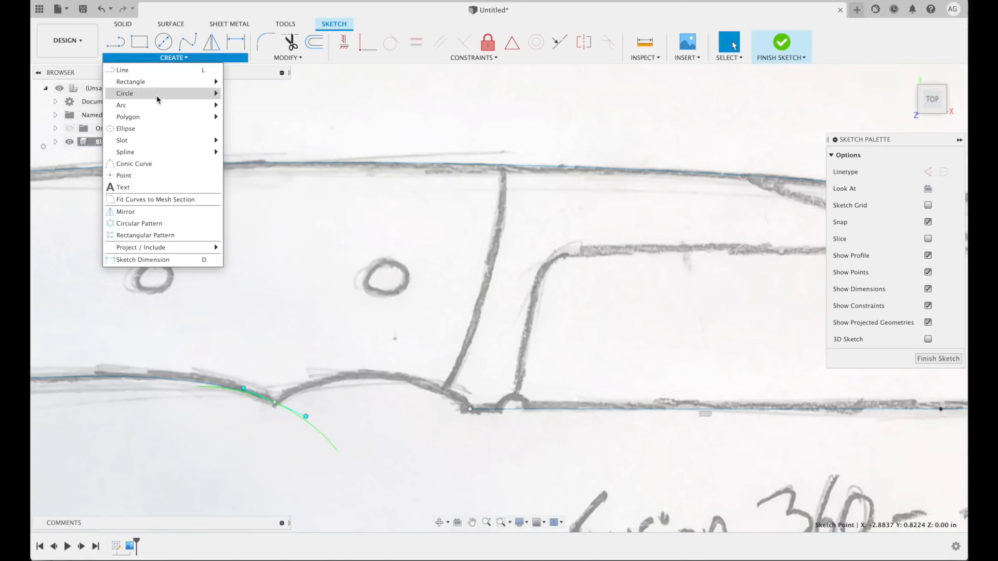
mouse_move(197, 105)
left_click(262, 106)
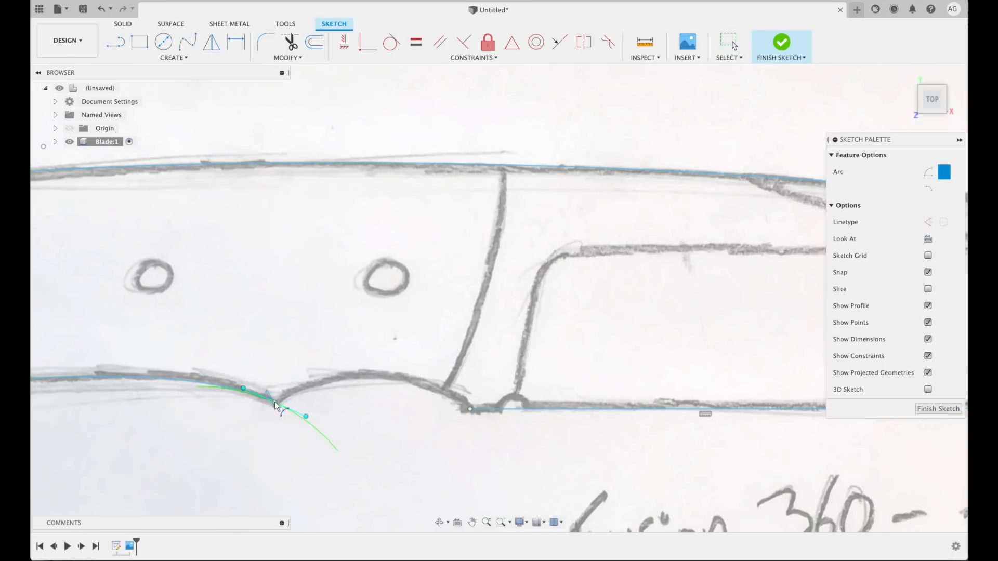
left_click(274, 401)
left_click(470, 409)
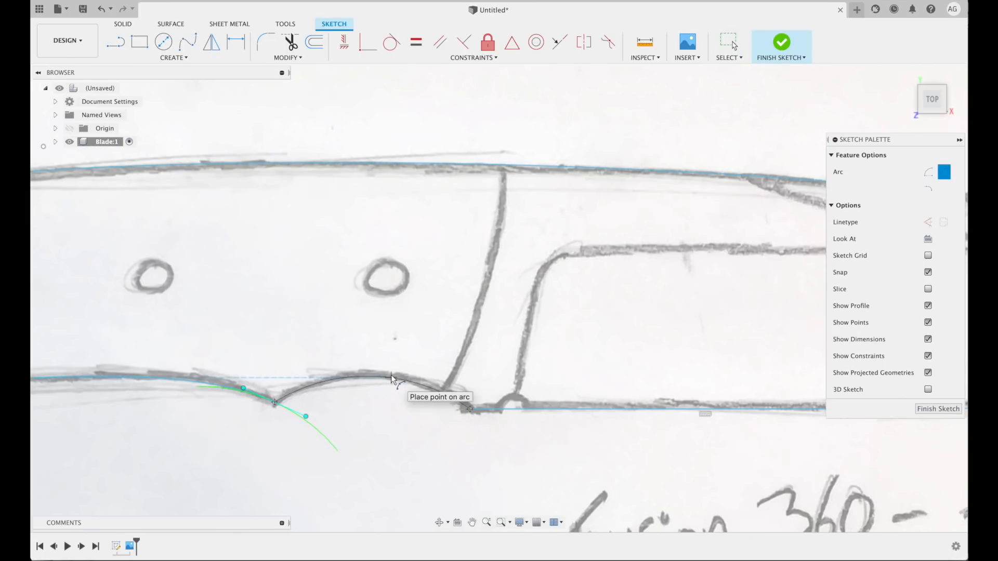
left_click(392, 376)
scroll(472, 470, "down", 5)
mouse_move(457, 484)
middle_mouse_down()
mouse_move(551, 471)
mouse_move(475, 400)
middle_mouse_up()
scroll(552, 472, "down", 4)
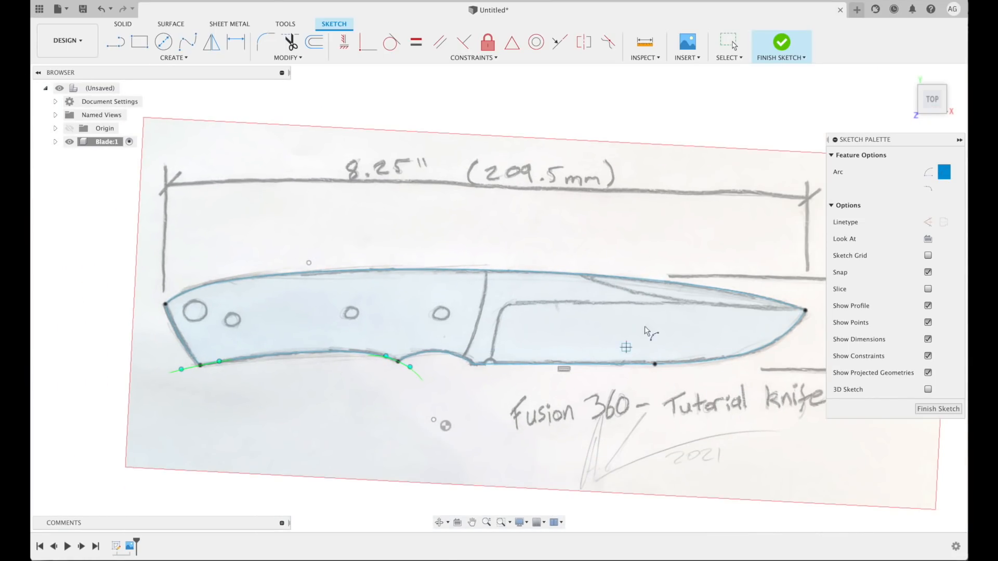
Draw a center diameter circle centred on the edge line over the small notch near the heel, matching the drawn semicircle.
scroll(491, 358, "up", 6)
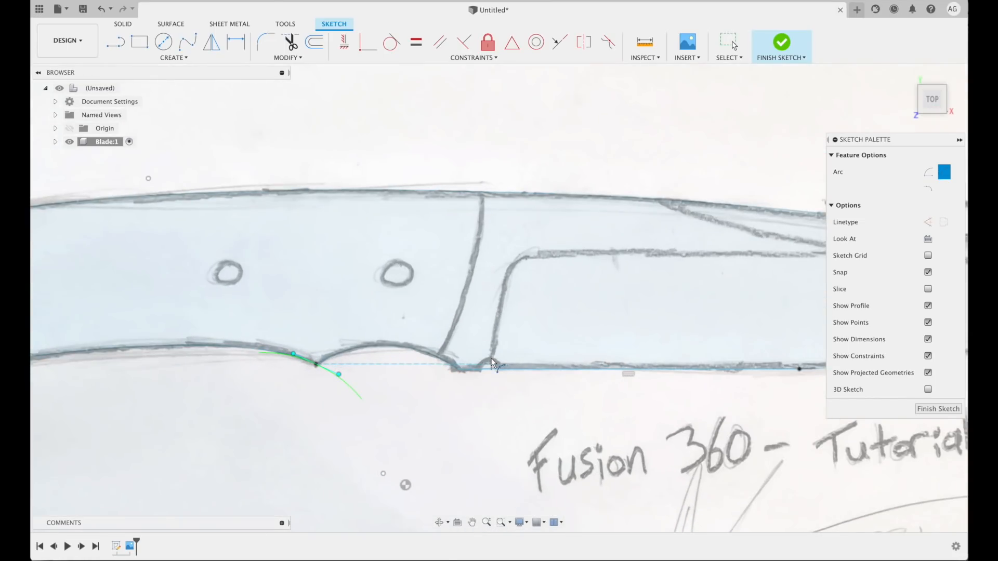
left_click(174, 57)
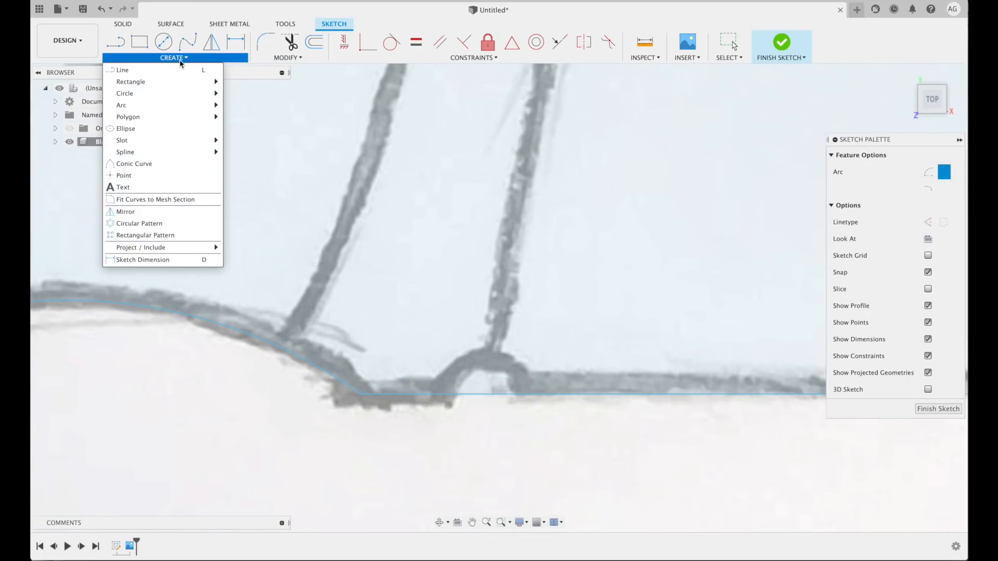
mouse_move(208, 93)
left_click(238, 93)
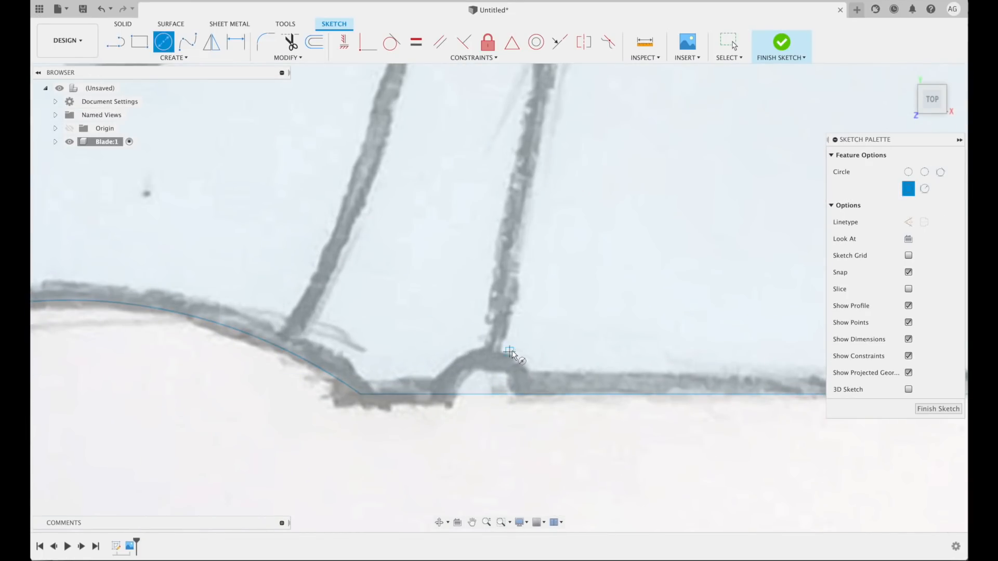
left_click(488, 394)
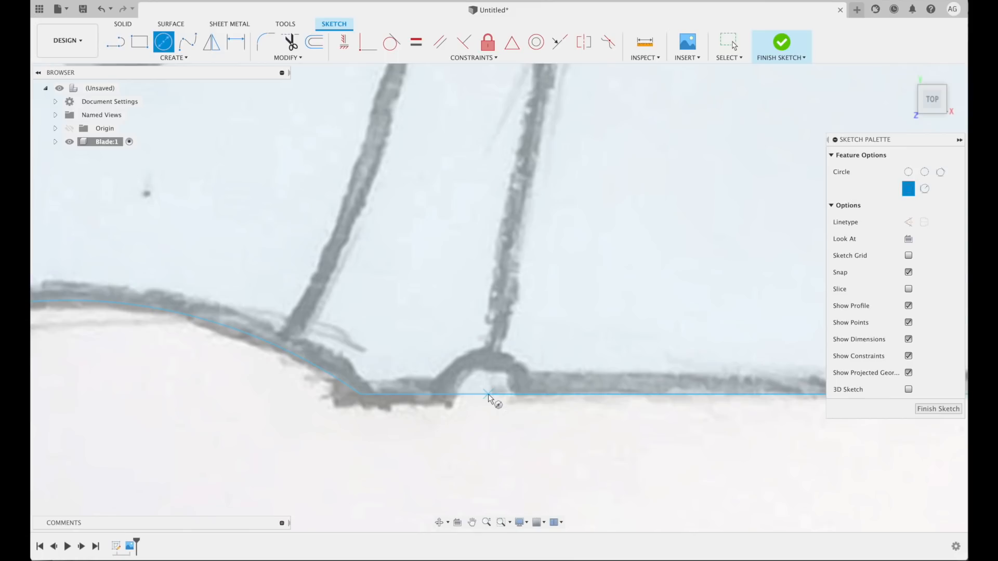
left_click(497, 358)
Draw a 0.125 in diameter circle at the centre of the handle pin hole closest to the blade.
scroll(496, 358, "down", 3)
middle_click_drag(434, 263, 572, 344)
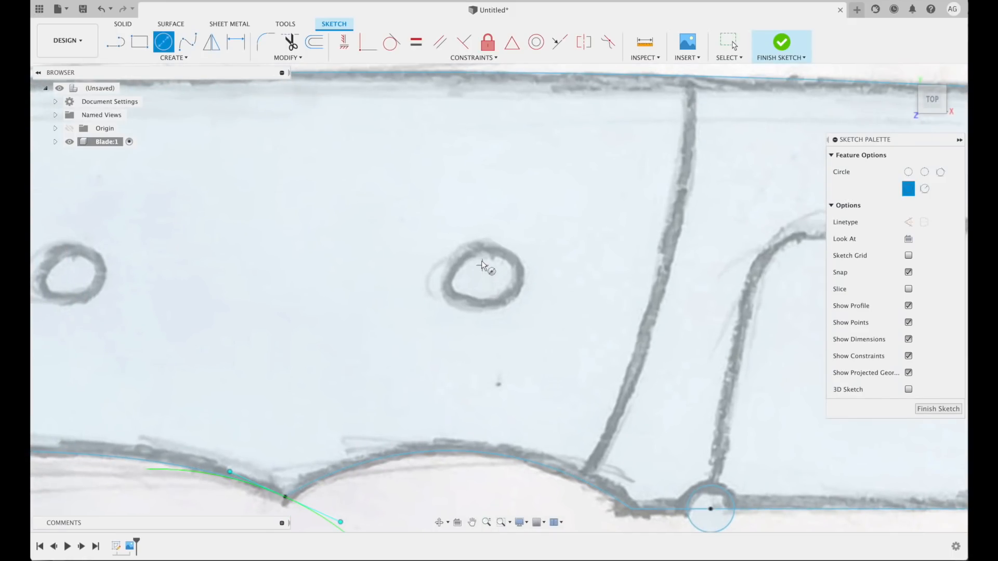
left_click(484, 278)
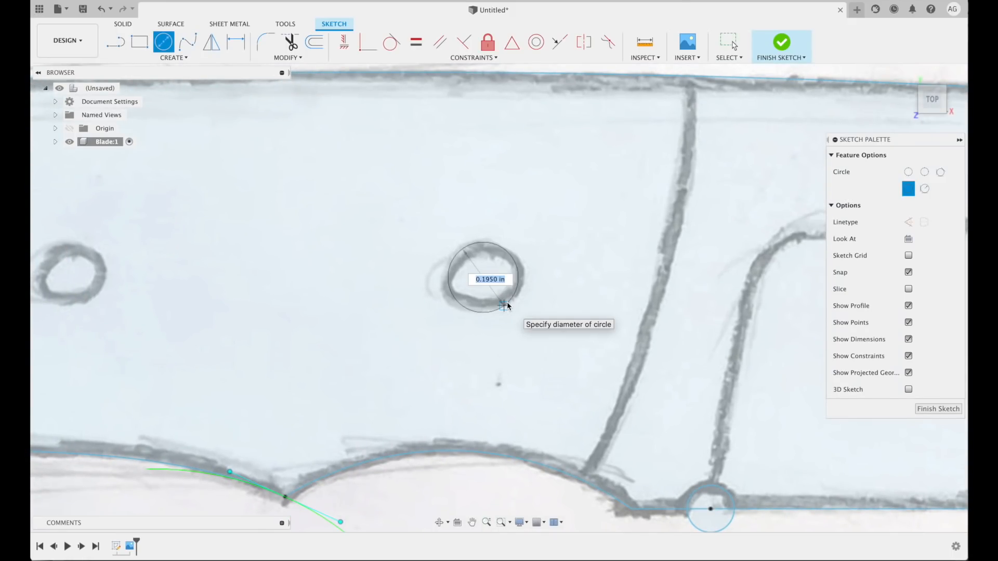
type(".125\"")
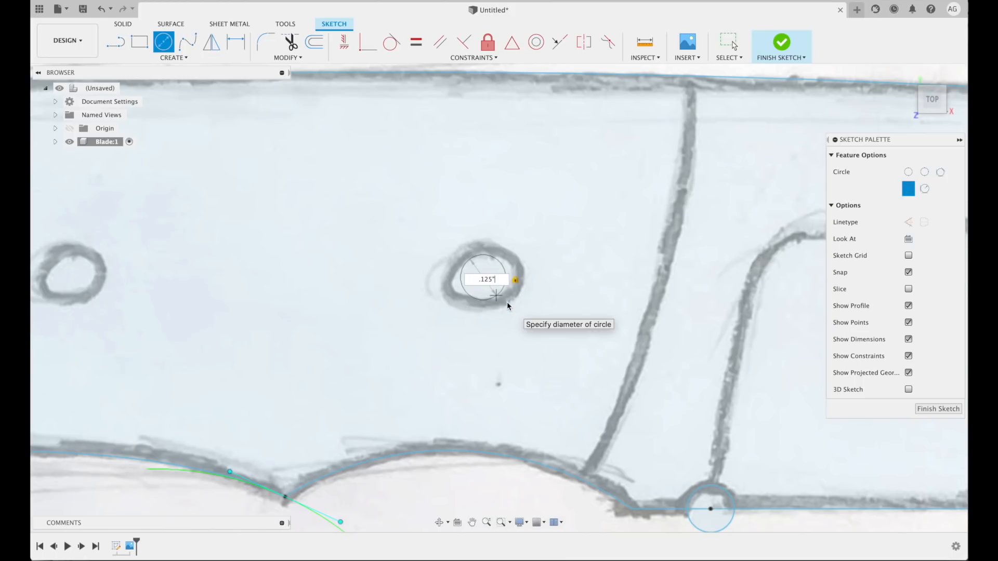
key("Return")
key("Escape")
scroll(467, 286, "left", 5)
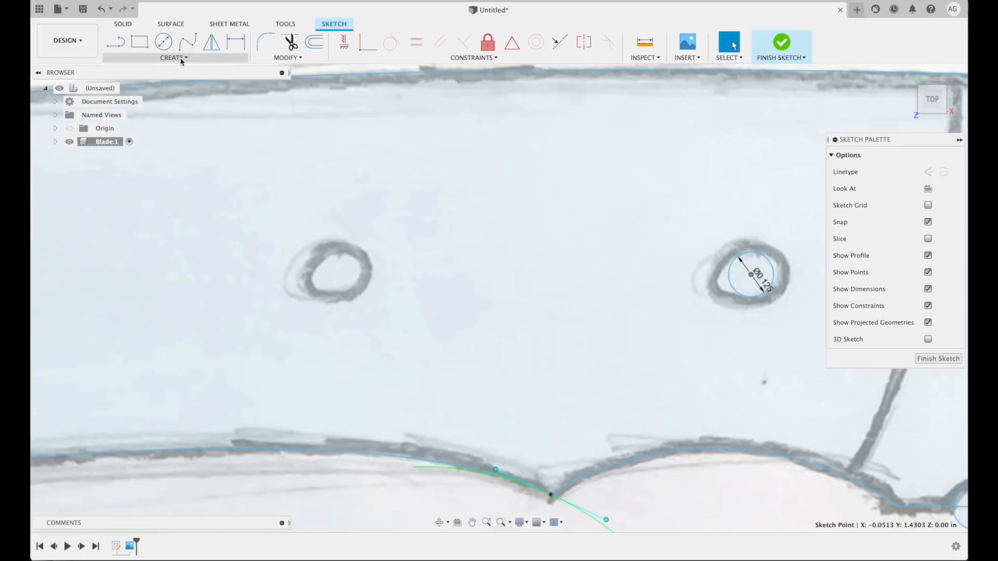
Draw a 0.125 in center diameter circle on the middle pin hole, horizontally aligned with the centre of the existing pin hole circle.
left_click(179, 57)
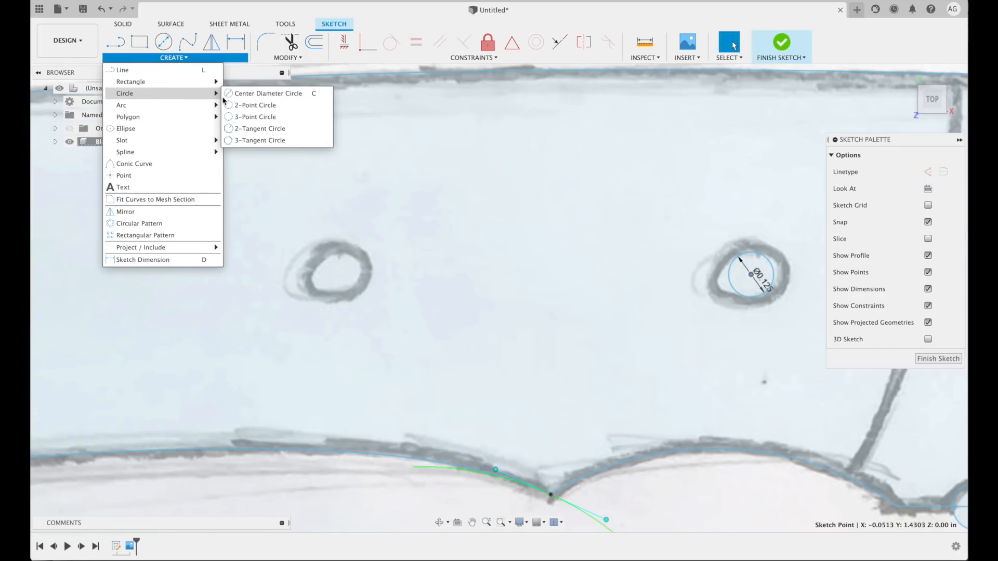
left_click(249, 94)
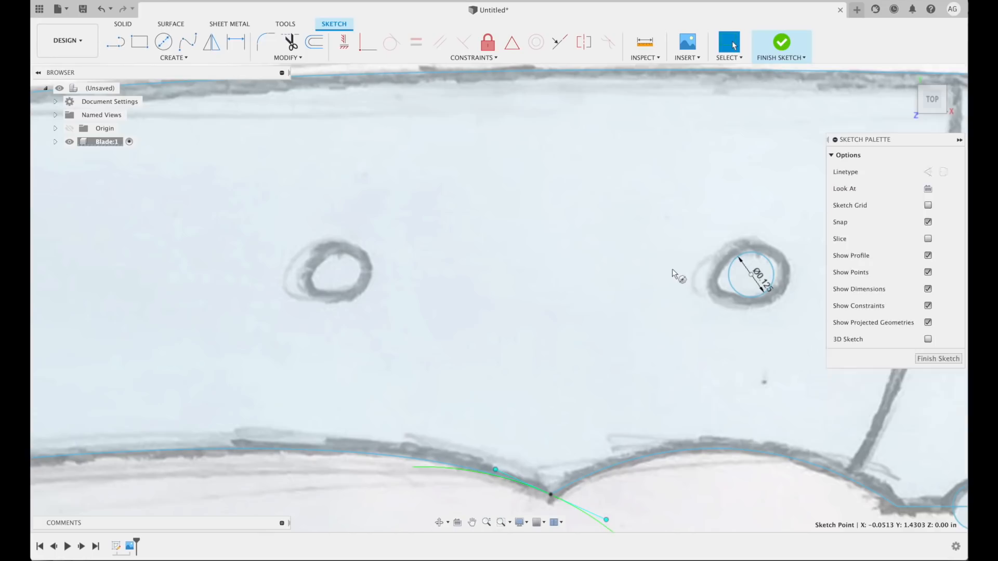
left_click(750, 276)
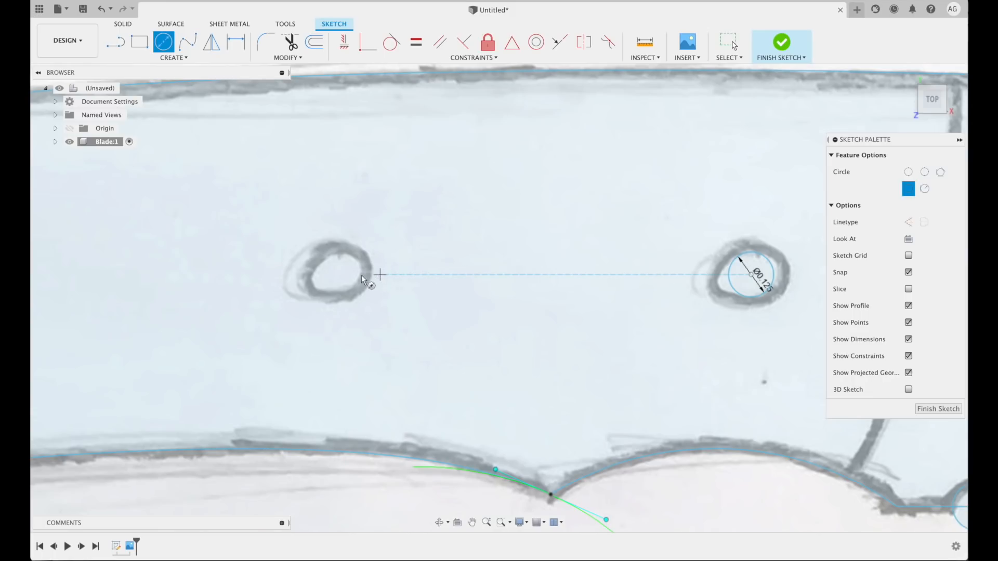
left_click(339, 274)
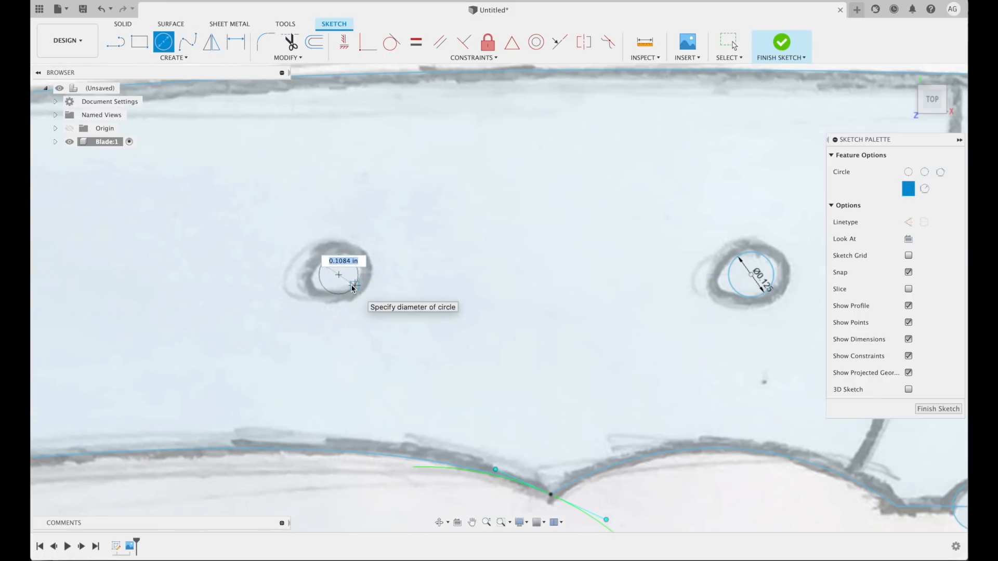
type(".125")
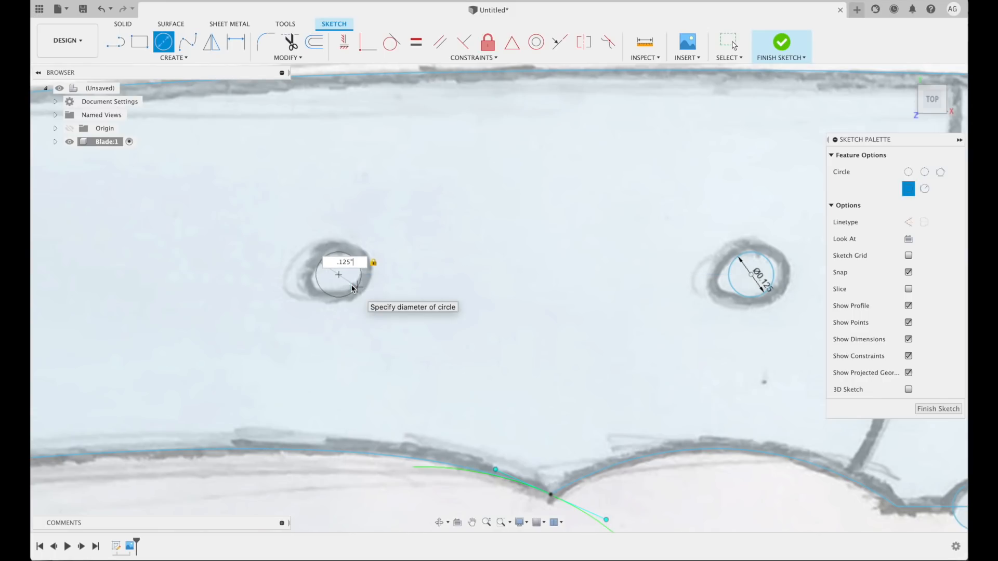
key("Return")
key("Escape")
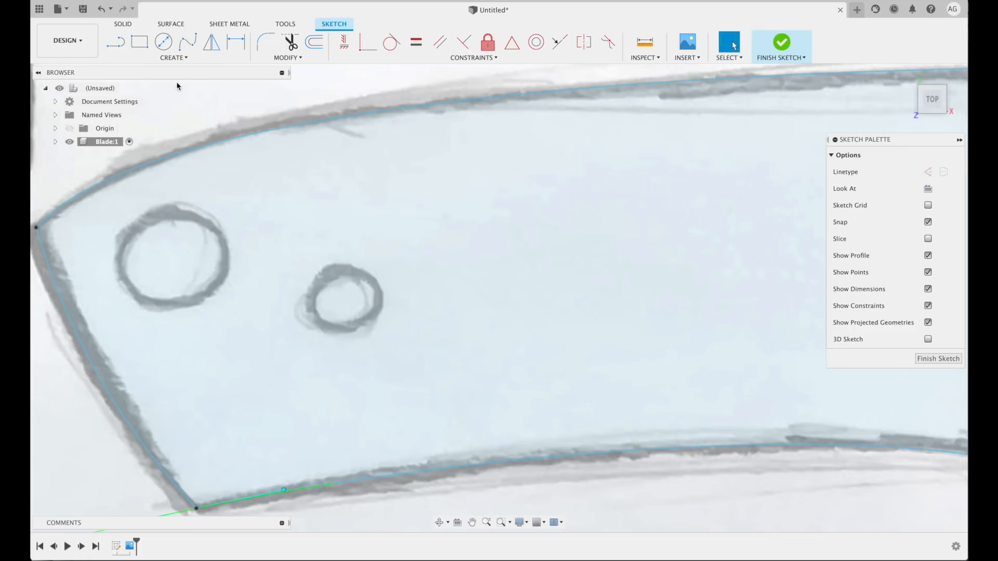
Draw a 0.125 in center diameter circle on the small pin hole near the handle's butt and nudge it to the drawn hole's centre.
left_click(174, 58)
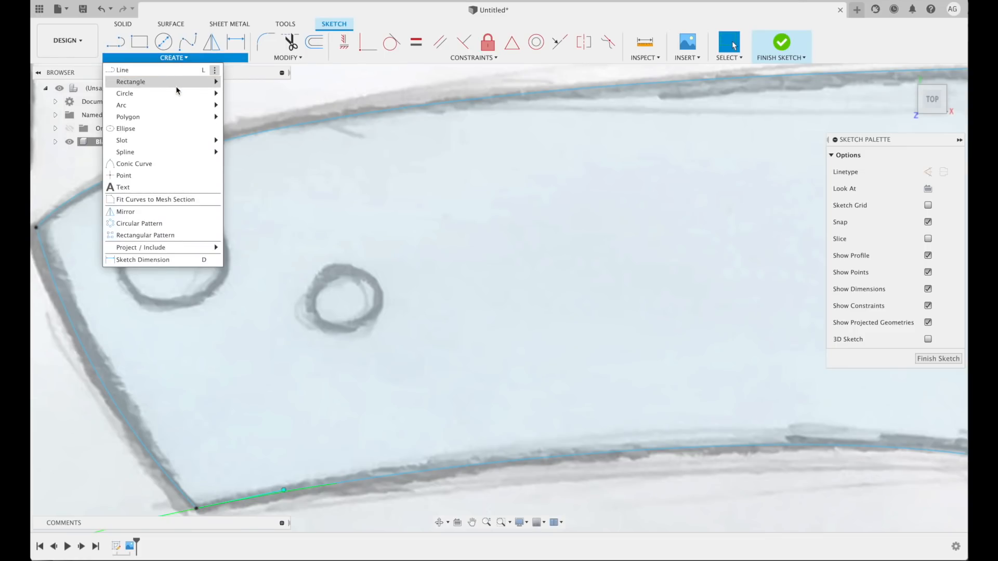
mouse_move(155, 94)
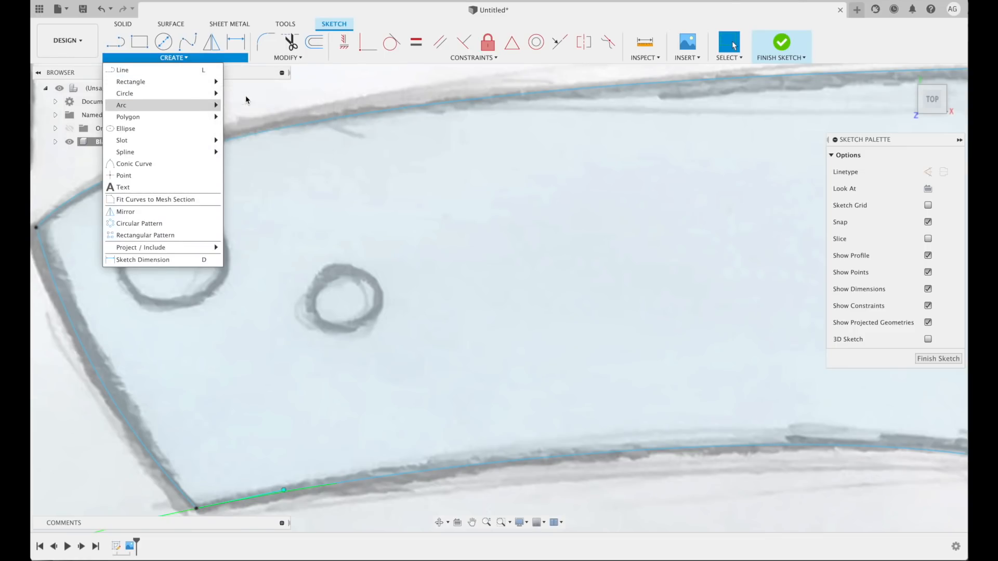
left_click(230, 97)
left_click(342, 300)
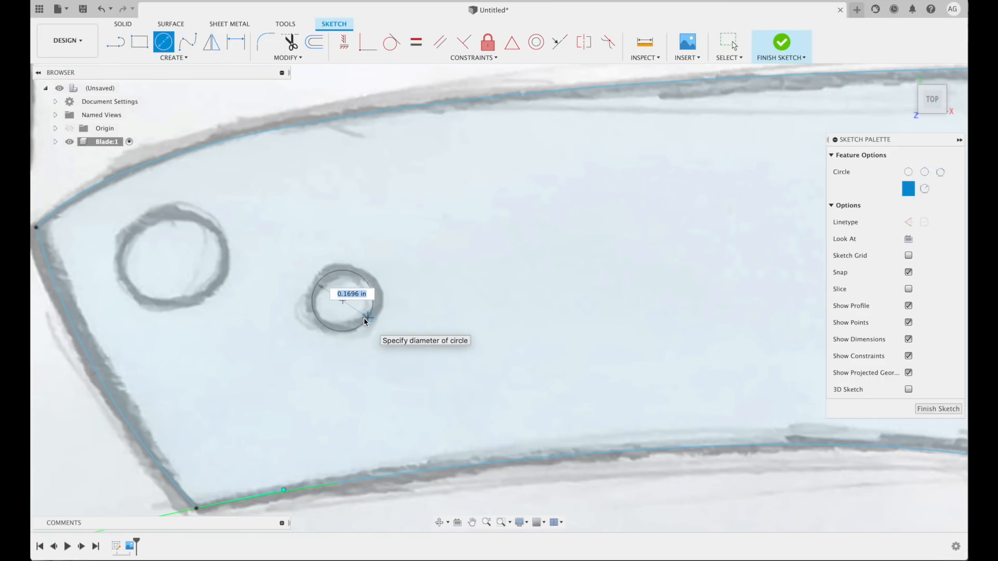
type(".125")
key("Tab")
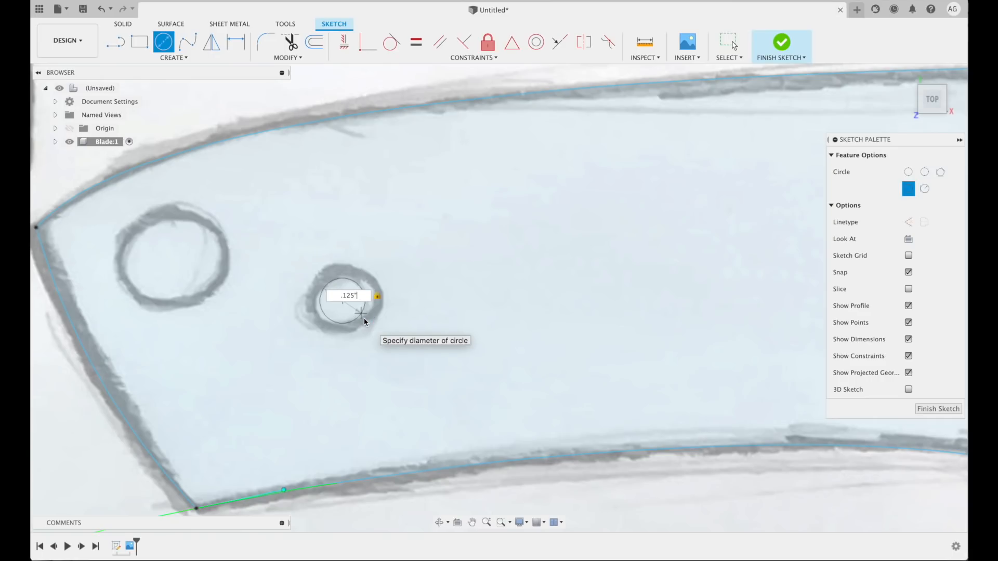
key("Return")
key("Escape")
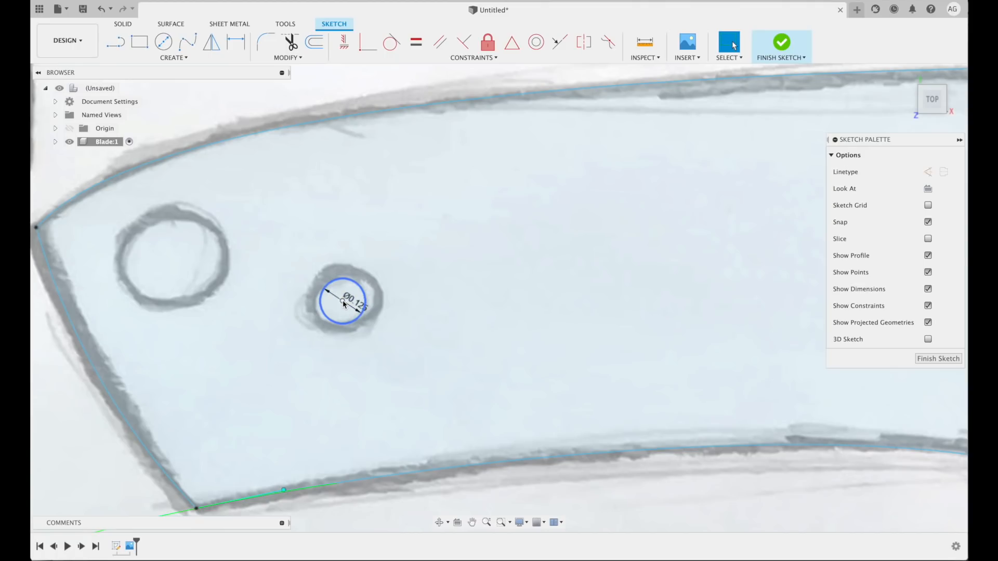
left_click_drag(343, 302, 344, 301)
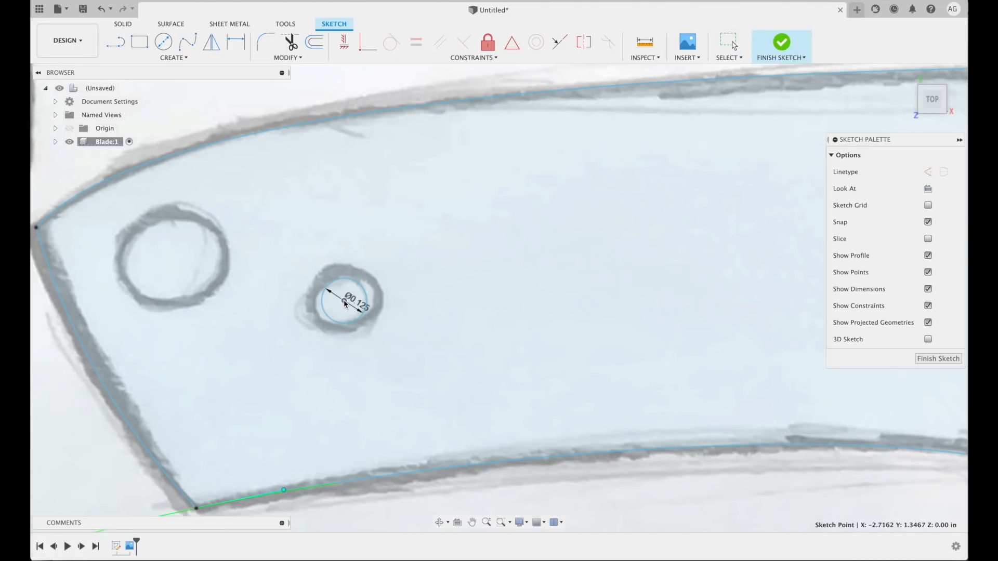
Draw a 0.25 in center diameter circle on the large hole at the handle's butt and finish the sketch.
left_click(174, 58)
mouse_move(179, 93)
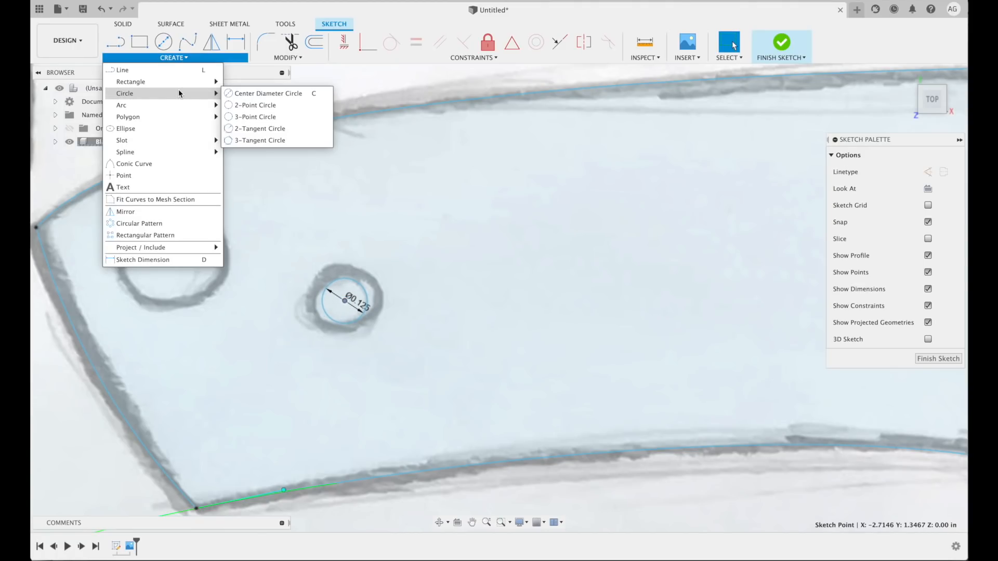
left_click(240, 93)
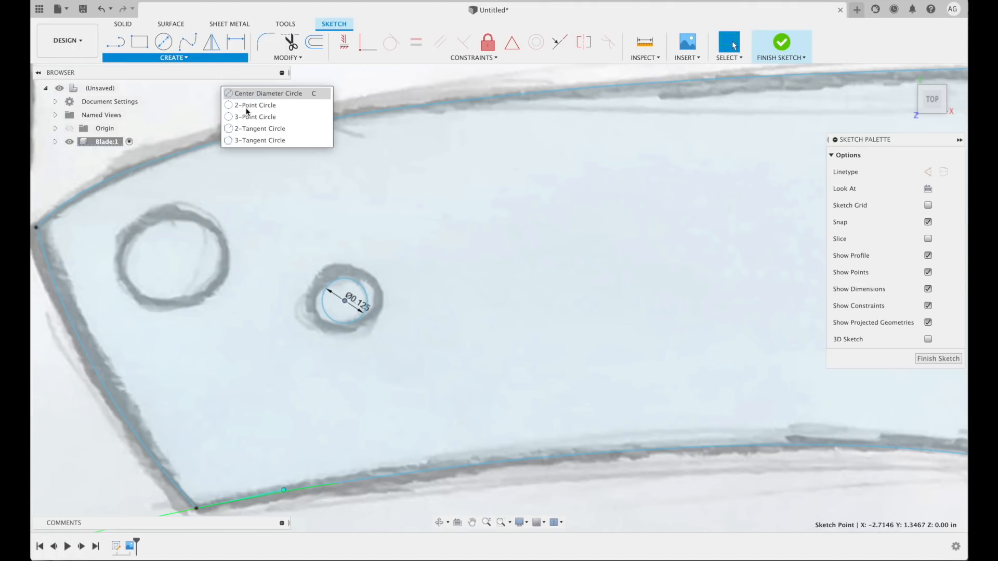
left_click(172, 258)
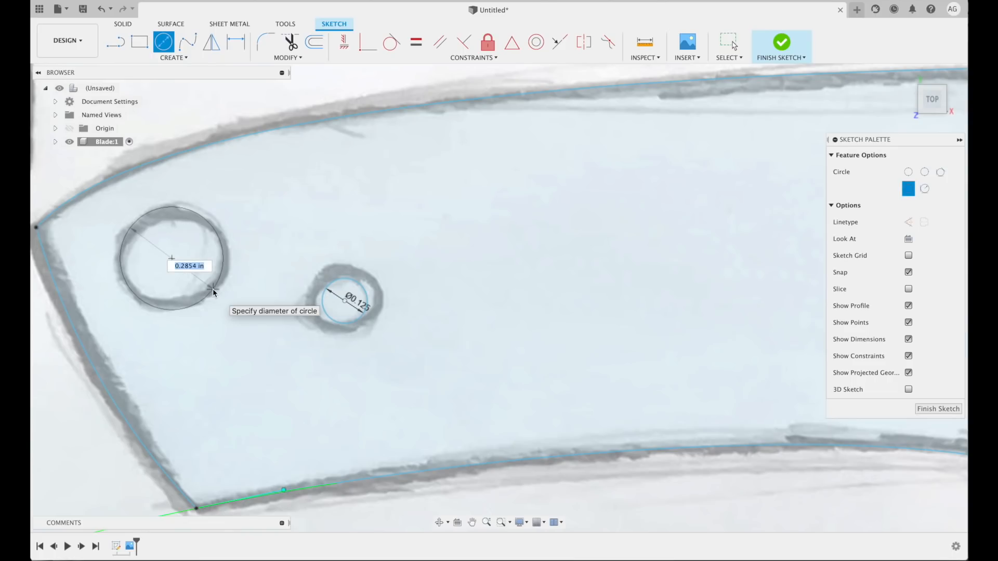
key("BackSpace")
type(".25\"")
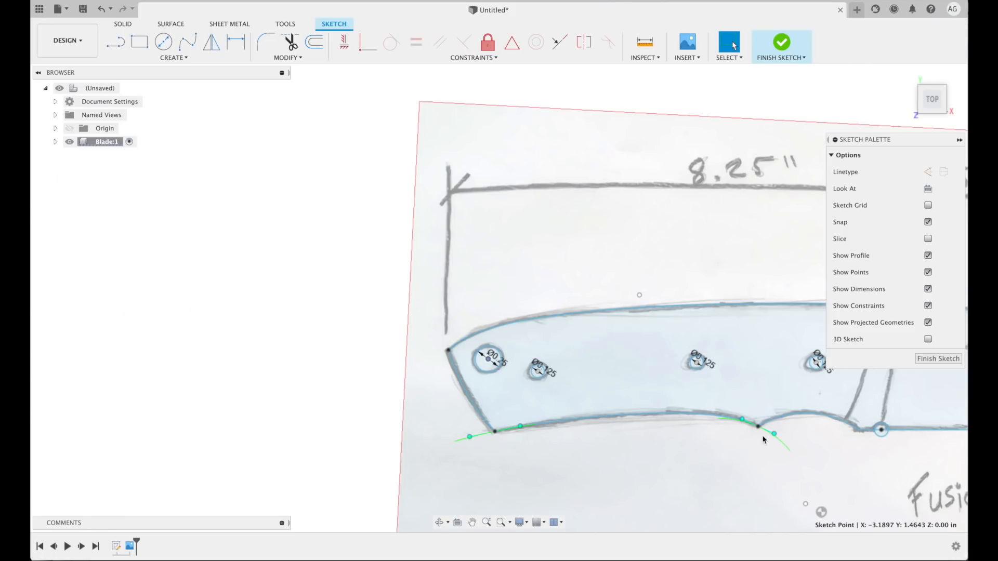
middle_click_drag(761, 436, 437, 435)
scroll(589, 415, "down", 2)
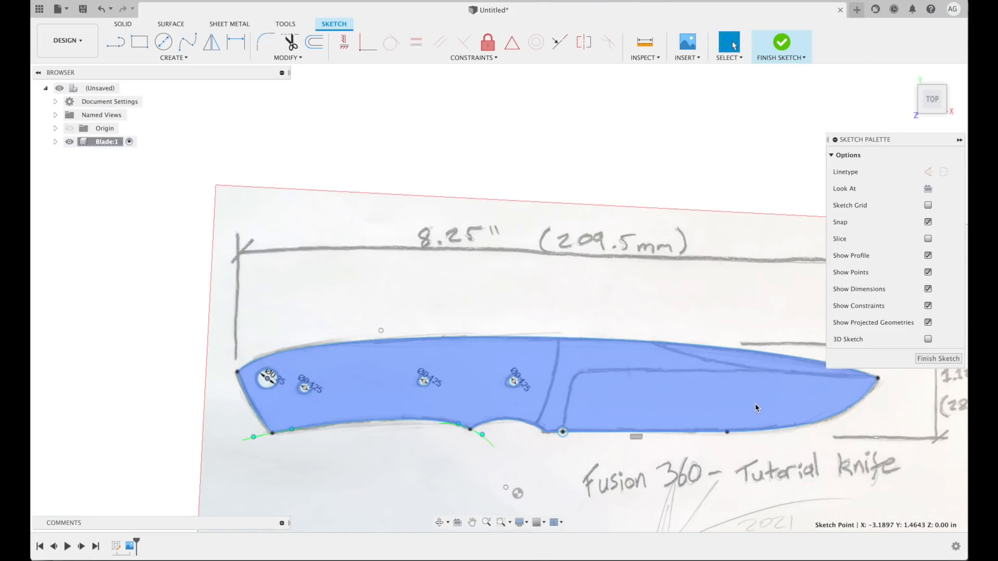
left_click(939, 359)
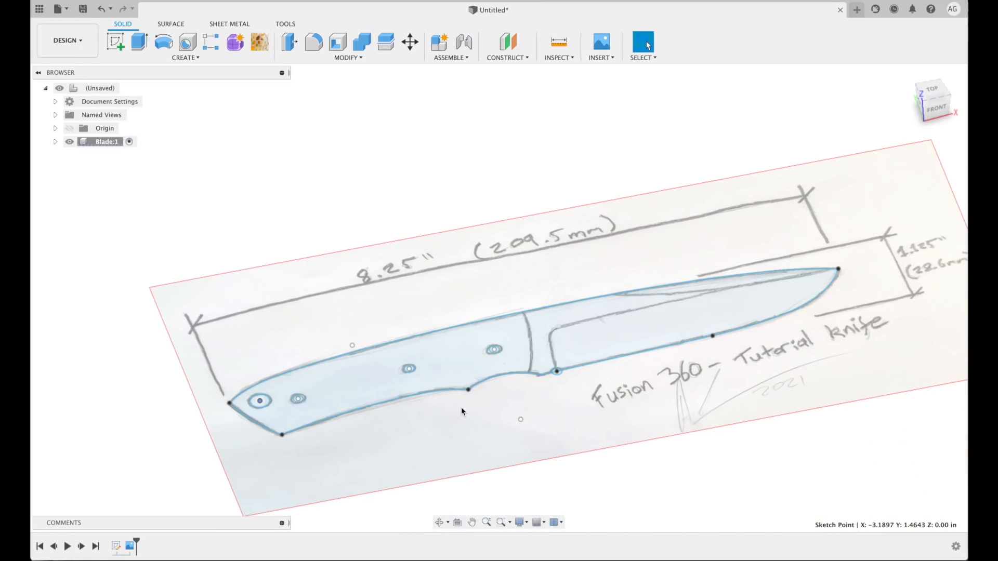
Extrude the knife profile symmetrically as a new body, with a half-length distance of .156 / 2 in.
left_click(187, 59)
left_click(133, 118)
left_click(611, 328)
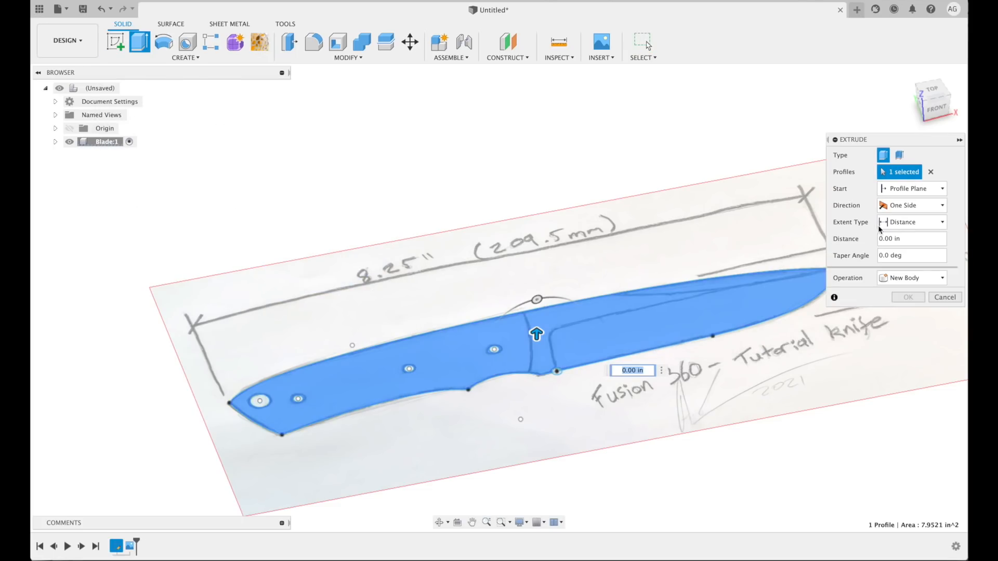
left_click_drag(537, 334, 538, 305)
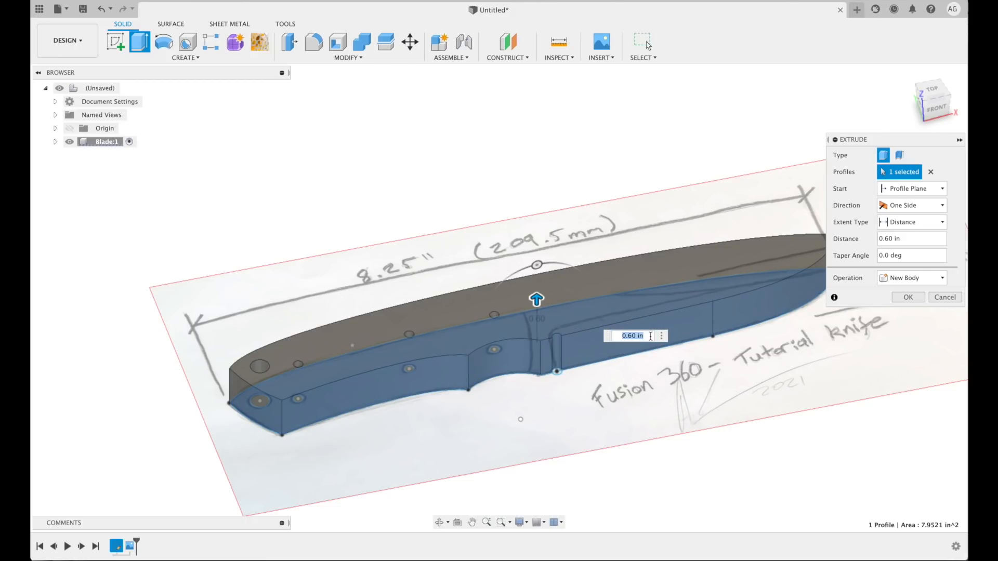
left_click(923, 207)
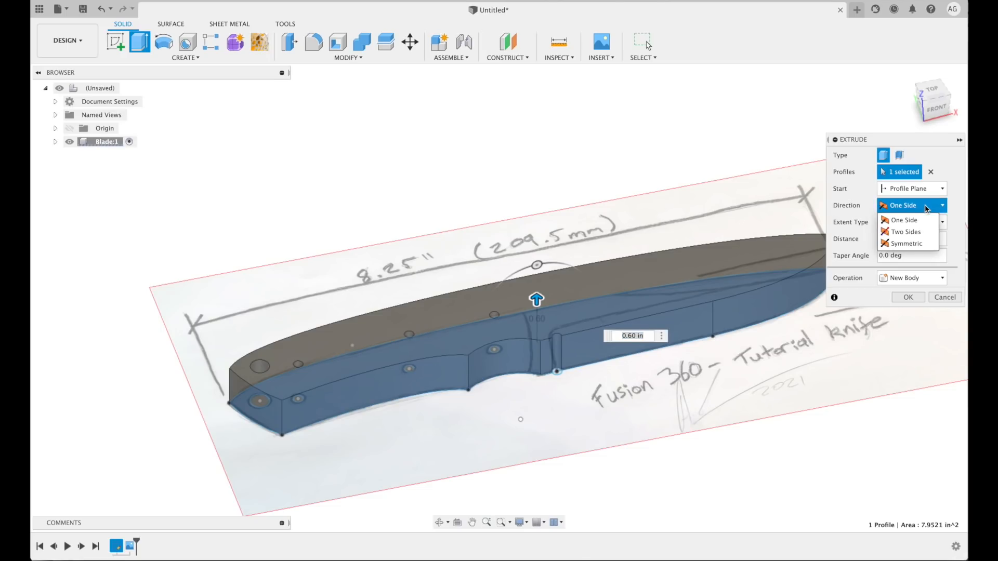
left_click(910, 247)
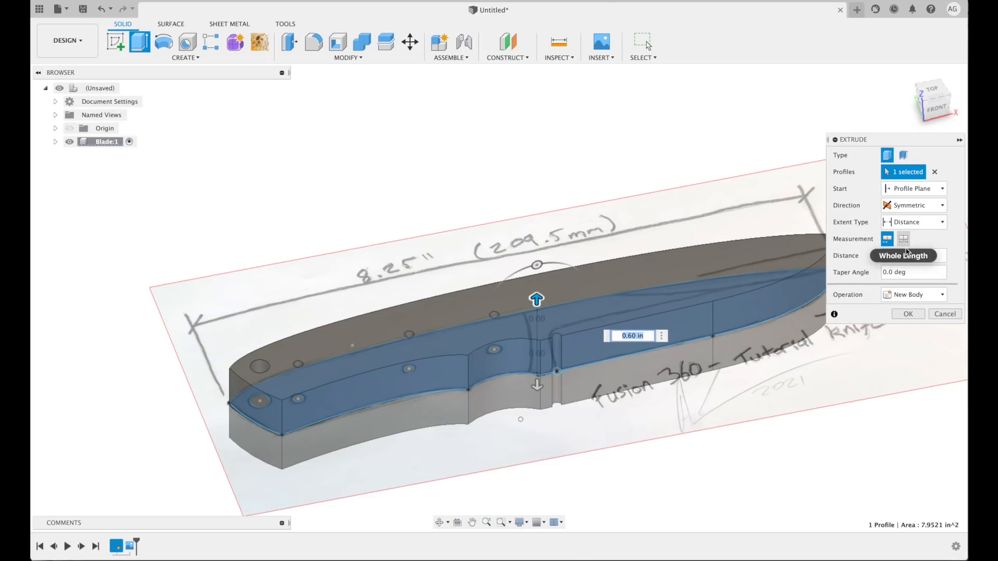
left_click(913, 255)
left_click_drag(913, 255, 876, 256)
type(".156")
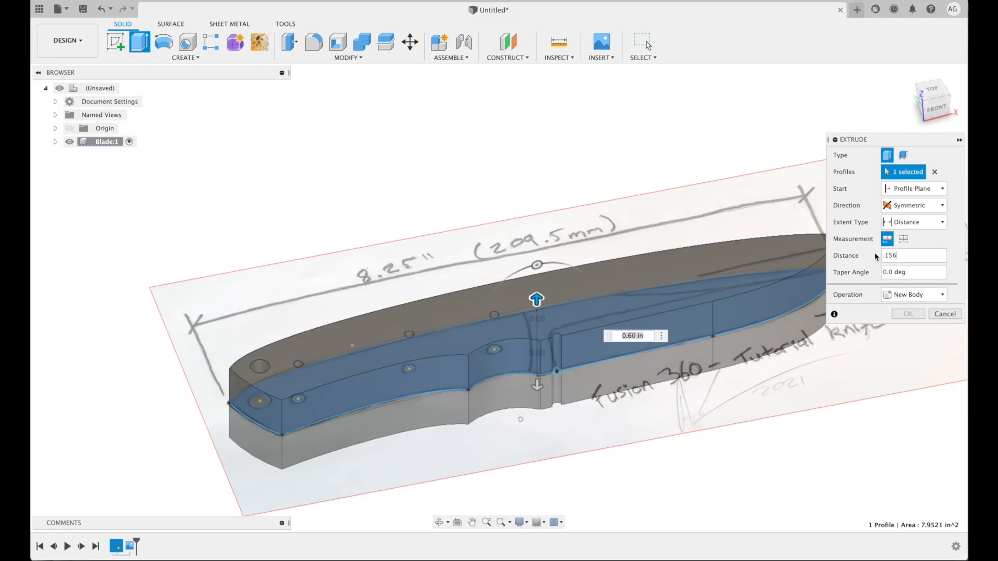
key("Return")
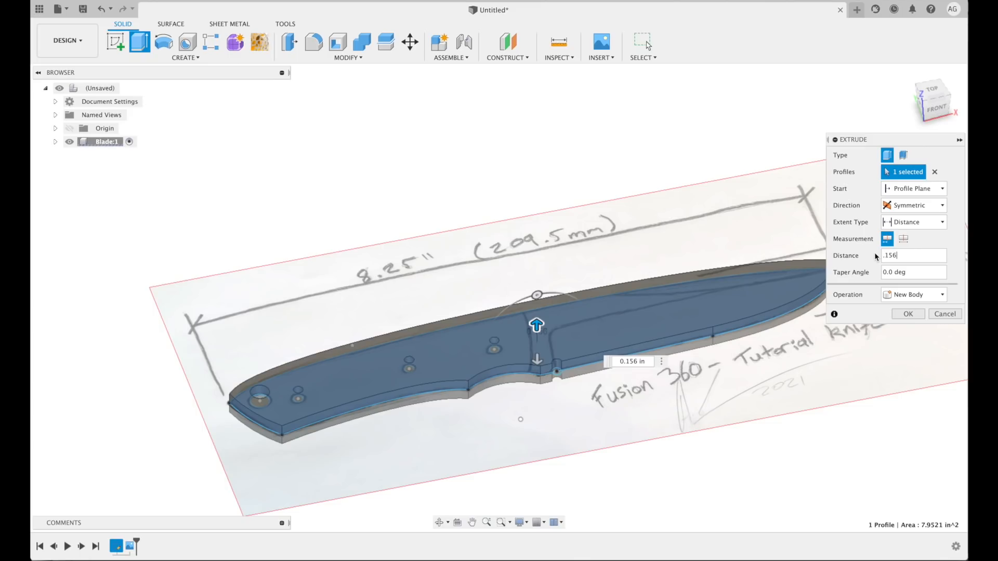
type("2")
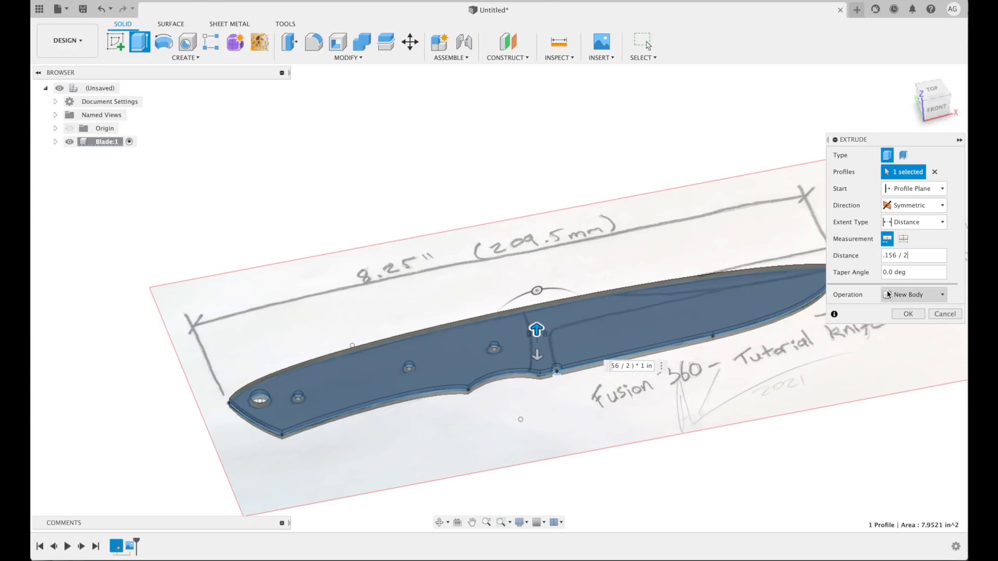
left_click(917, 318)
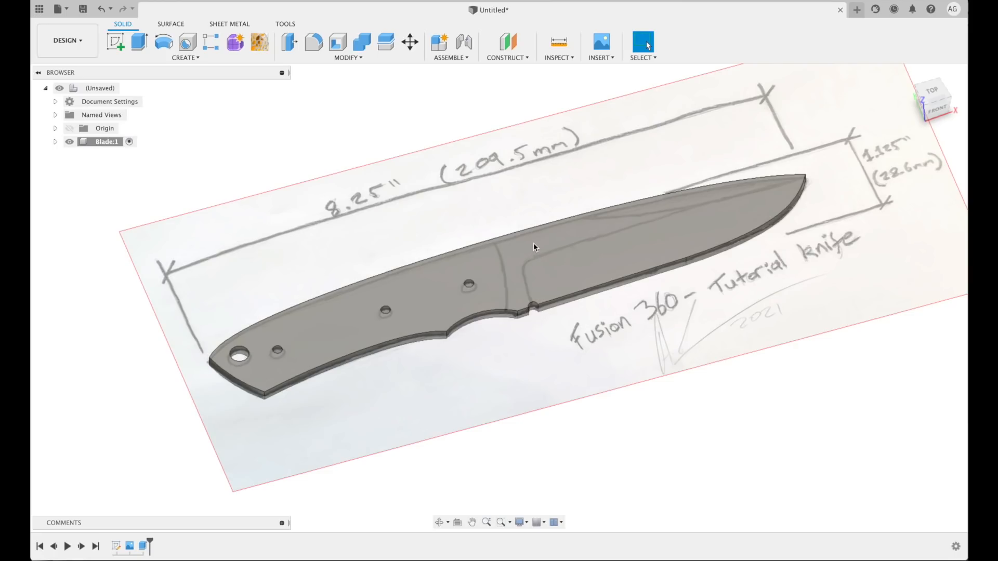
Construct a plane at an 80 degree angle through the short vertical edge on the blade side of the small notch.
left_click(527, 60)
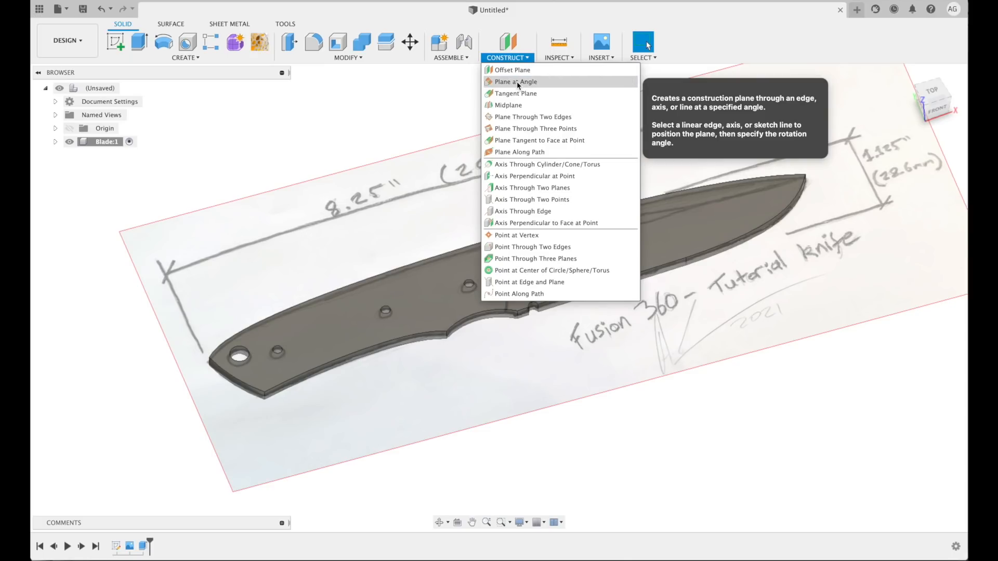
left_click(518, 82)
scroll(520, 308, "up", 10)
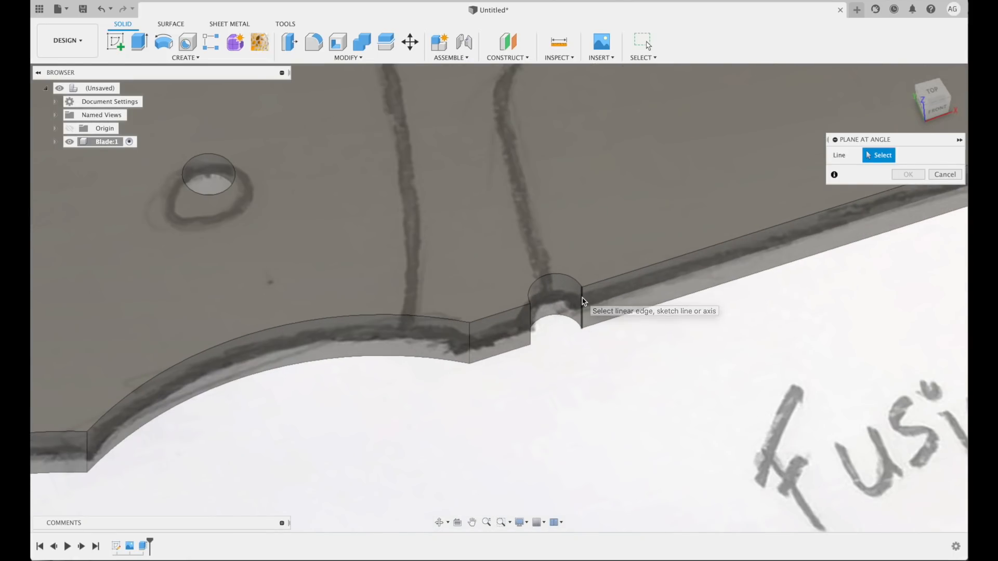
left_click(582, 302)
middle_click_drag(672, 344, 673, 368, "shift")
mouse_move(545, 327)
middle_mouse_down("shift")
mouse_move(545, 314)
mouse_move(546, 333)
middle_mouse_up("shift")
left_click_drag(551, 245, 522, 305)
scroll(560, 307, "down", 5)
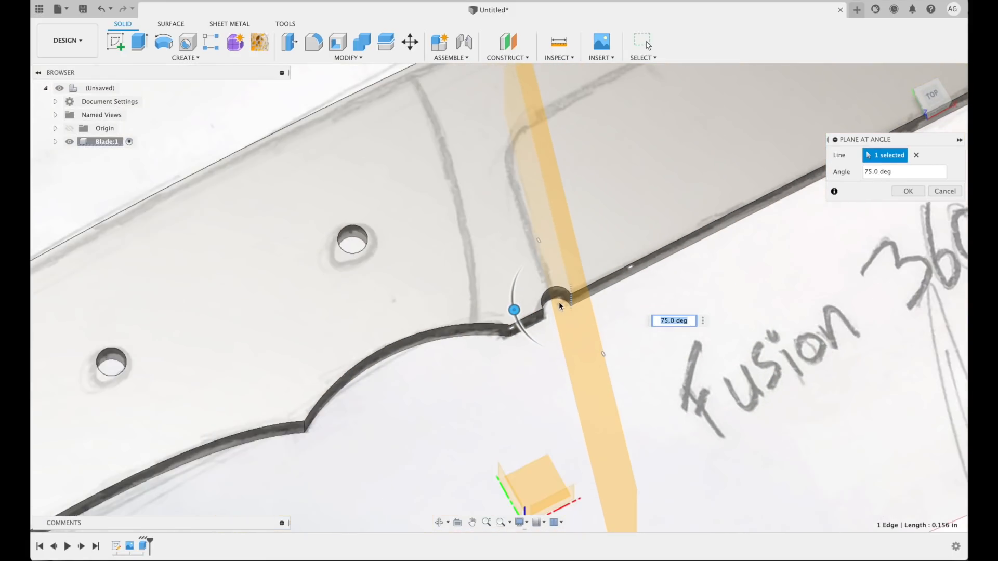
middle_click_drag(558, 302, 545, 305, "shift")
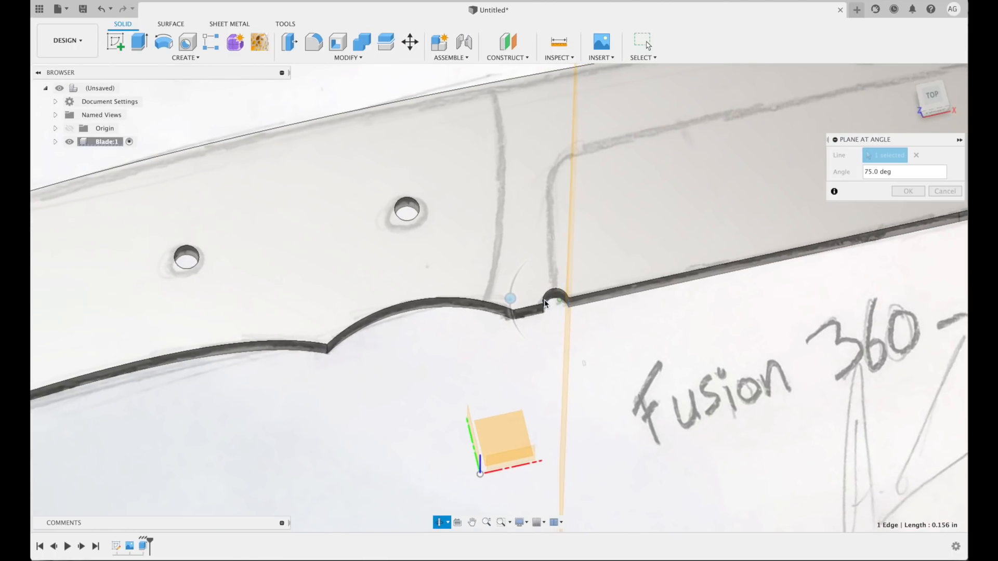
left_click_drag(510, 298, 510, 304)
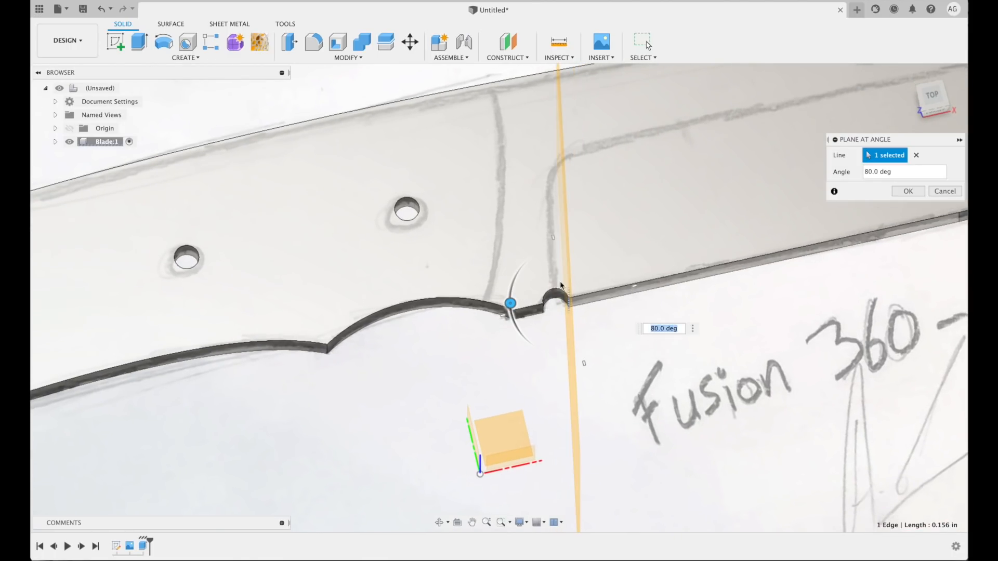
left_click(908, 191)
Create a new sketch on the angled construction plane at the notch.
middle_click_drag(434, 283, 541, 278, "shift")
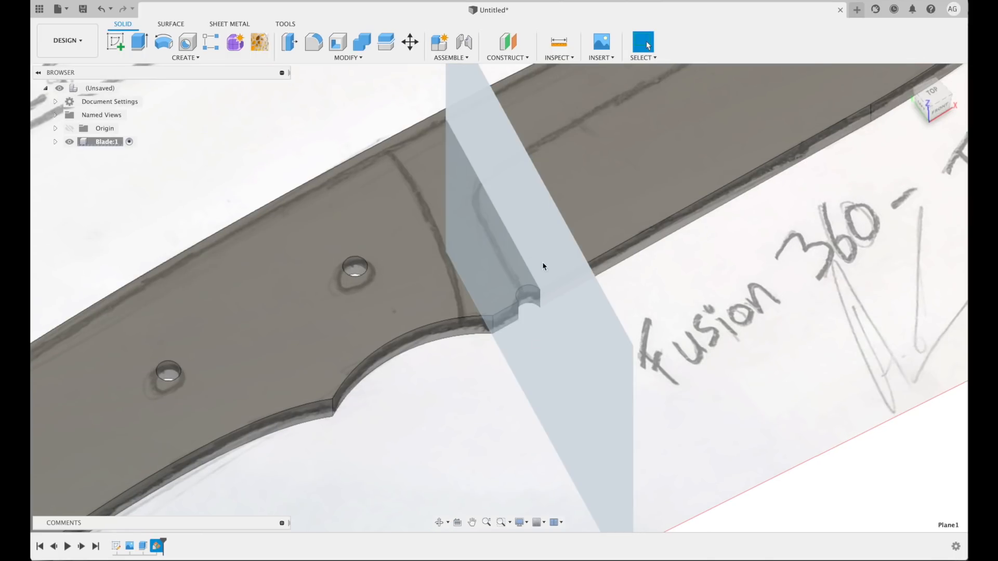
left_click(543, 267)
left_click(186, 58)
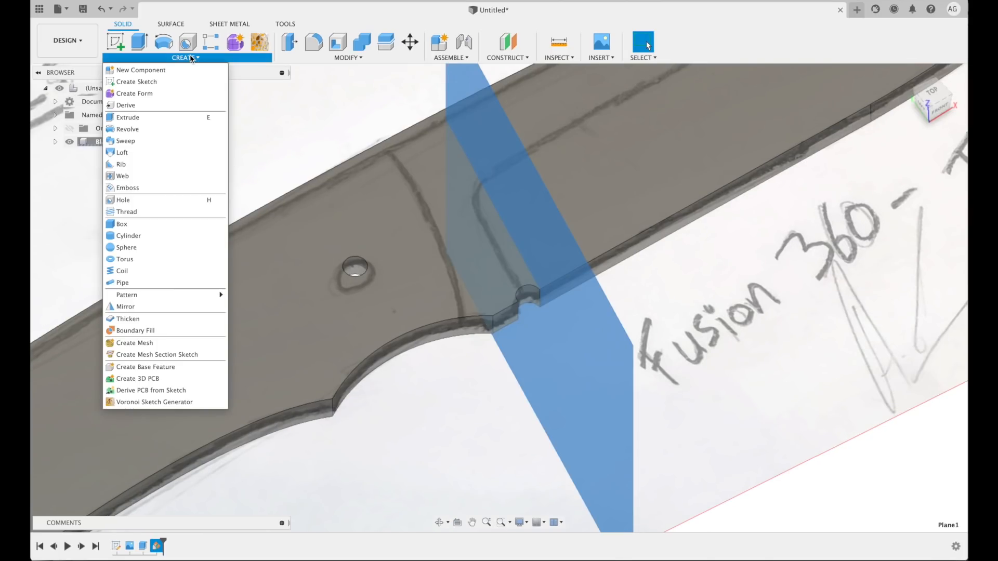
left_click(140, 81)
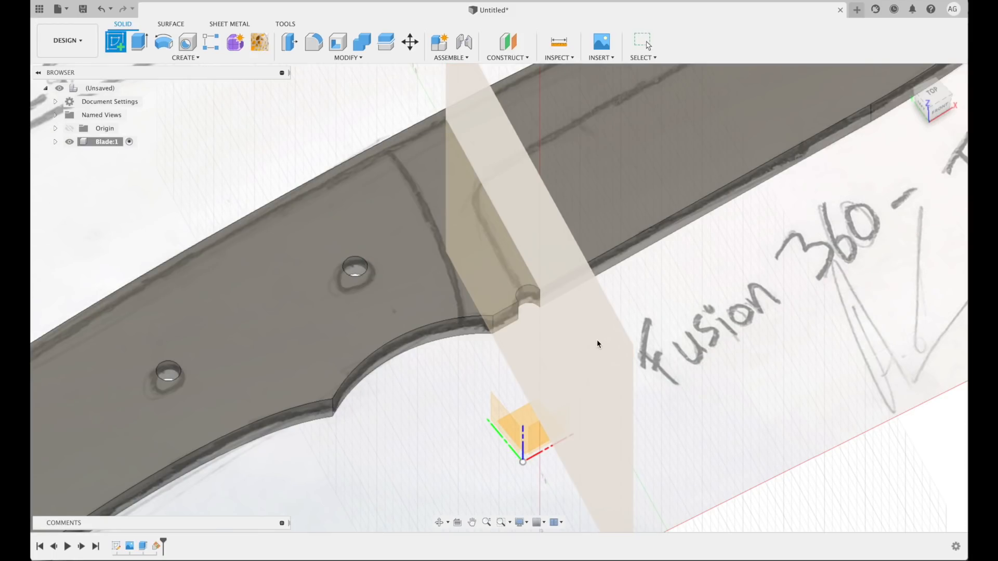
left_click(597, 339)
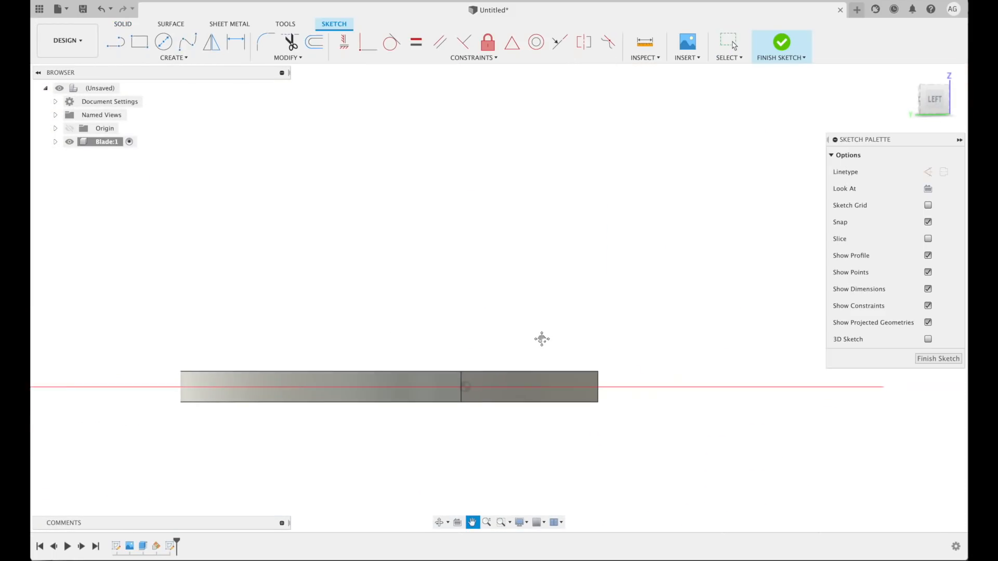
Intersect the knife body with the angled sketch plane, using the body selection filter, to bring its cross-section outline into the sketch.
middle_click_drag(541, 339, 636, 295)
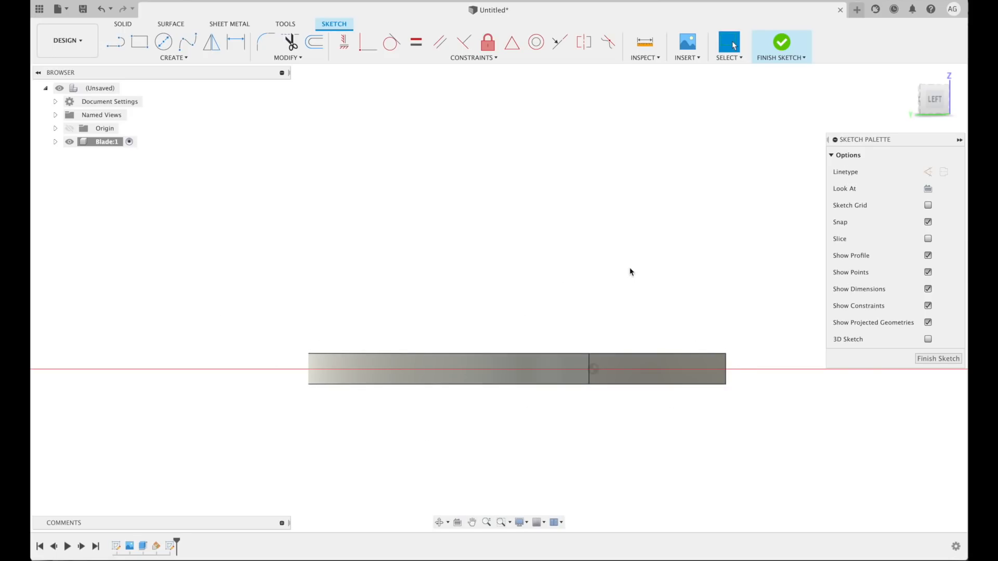
left_click(185, 58)
mouse_move(173, 247)
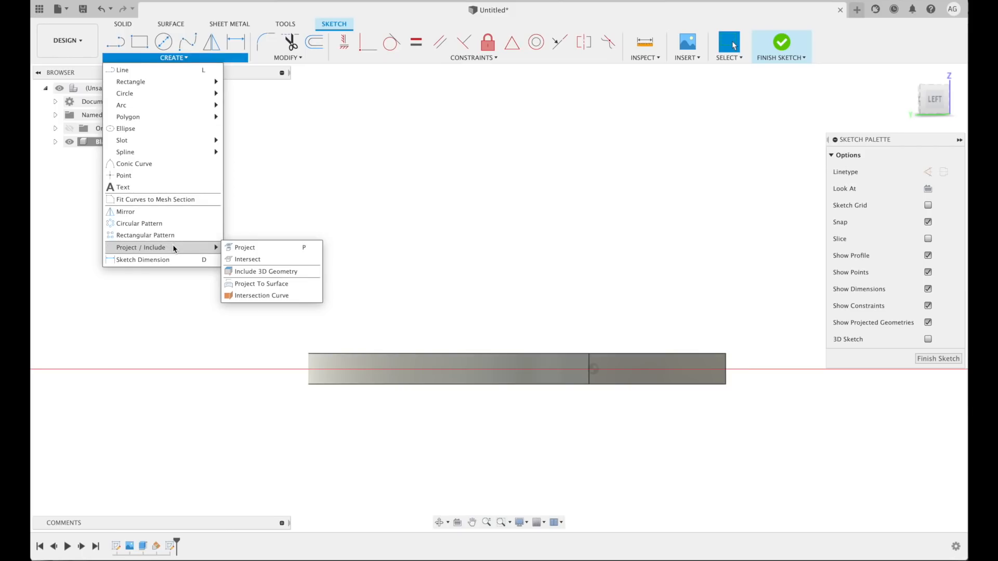
left_click(242, 260)
left_click(906, 173)
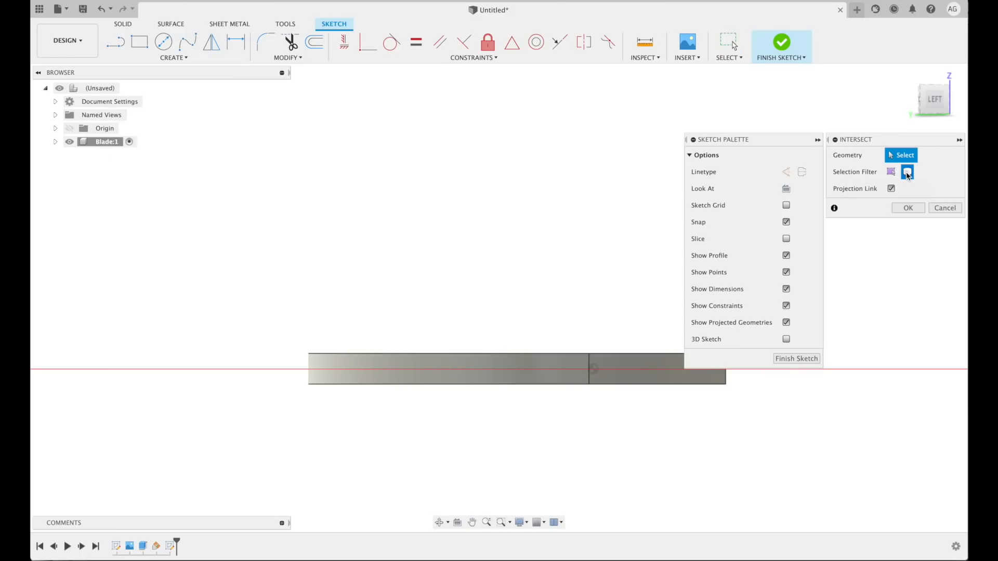
left_click(542, 382)
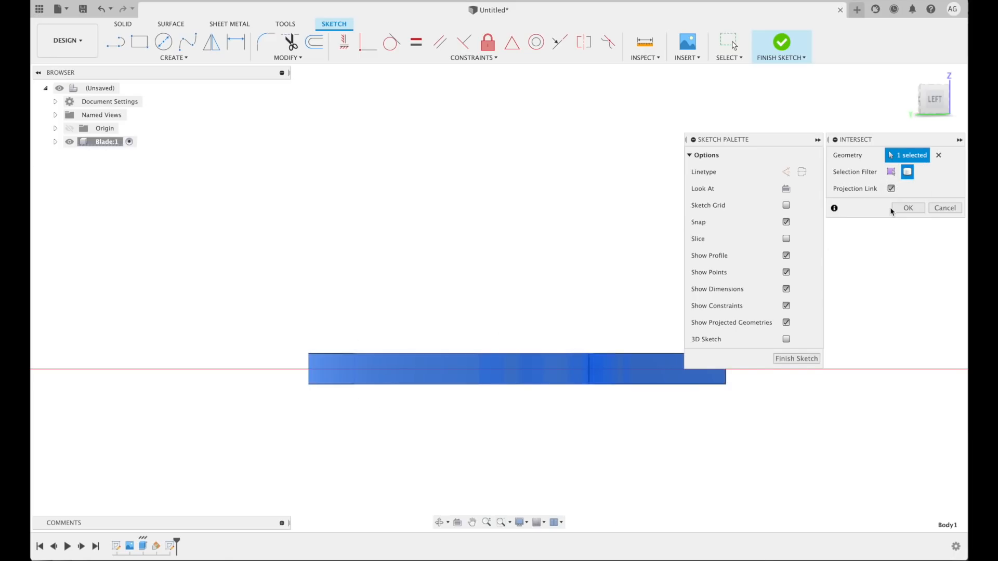
left_click(908, 208)
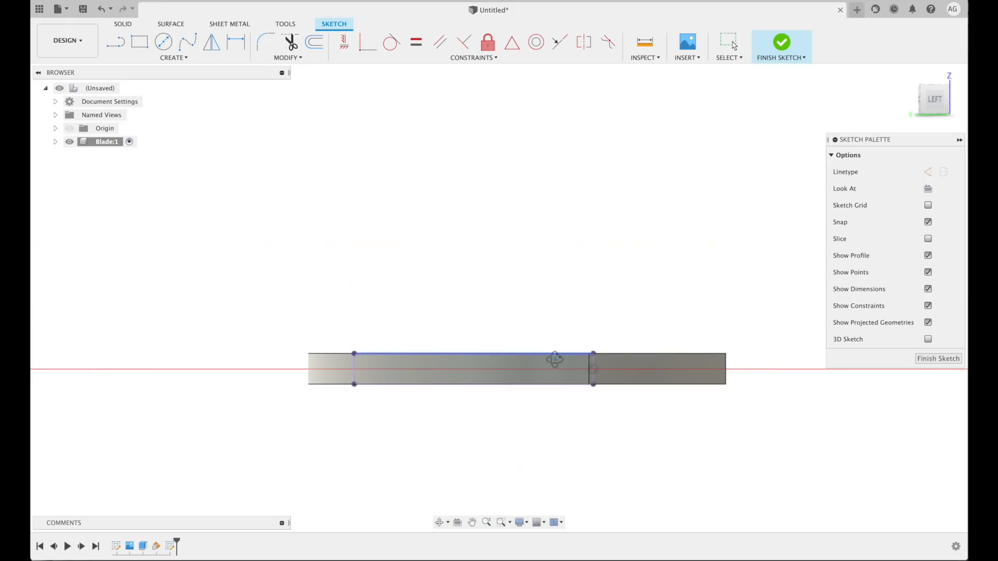
Hide the knife body so that only the cross-section outline is left in the sketch.
middle_click_drag(554, 359, 584, 374, "shift")
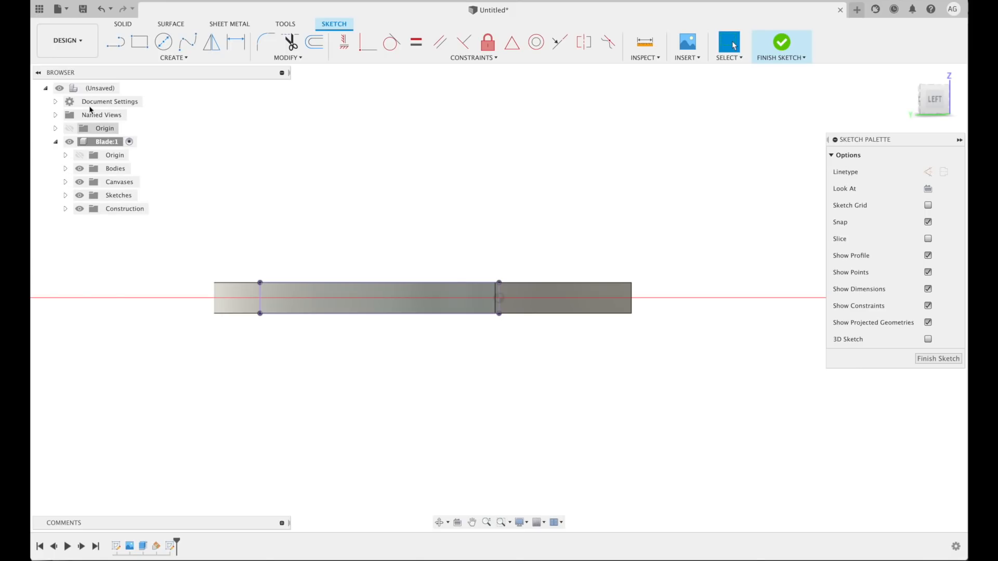
left_click(65, 169)
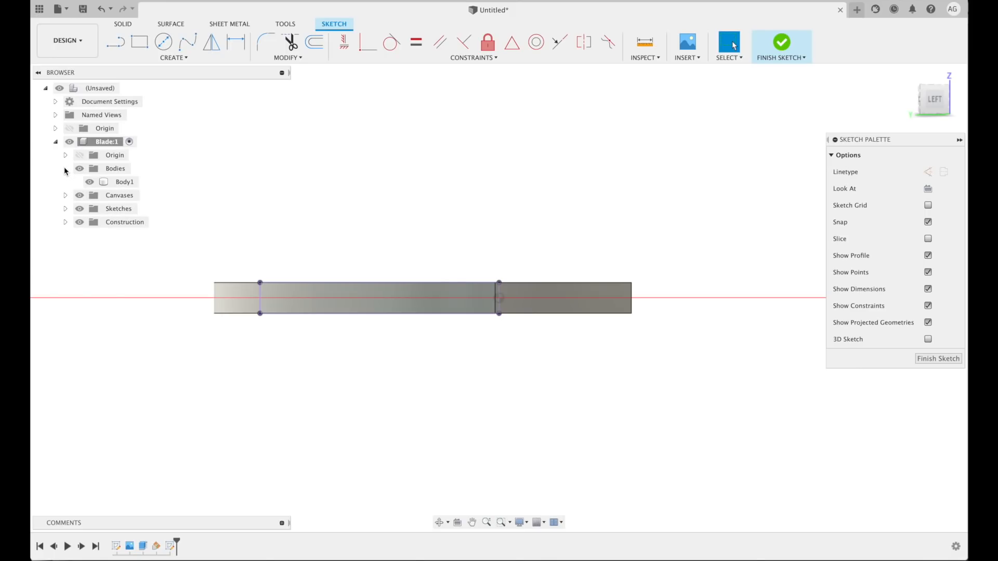
left_click(90, 182)
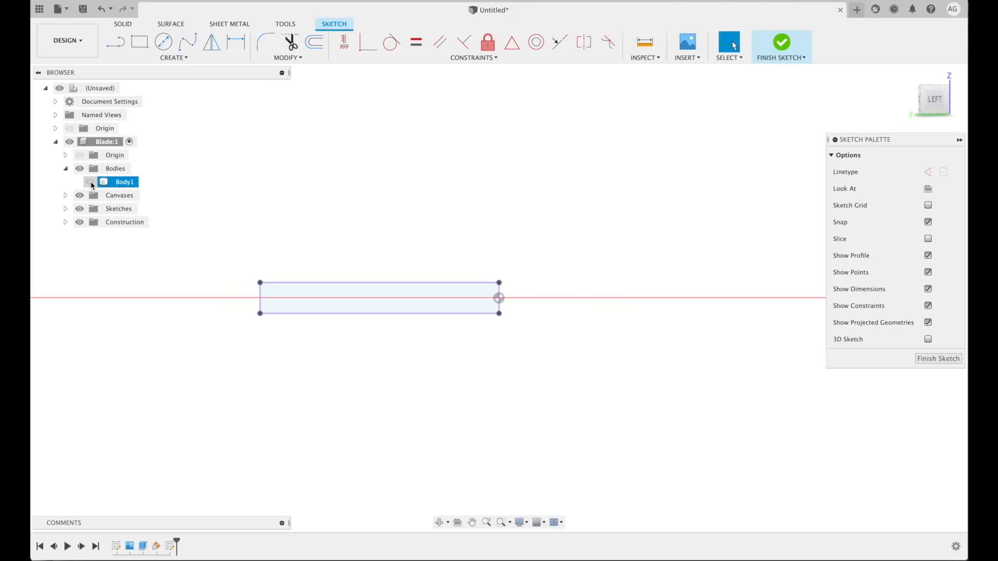
middle_click_drag(414, 303, 508, 316)
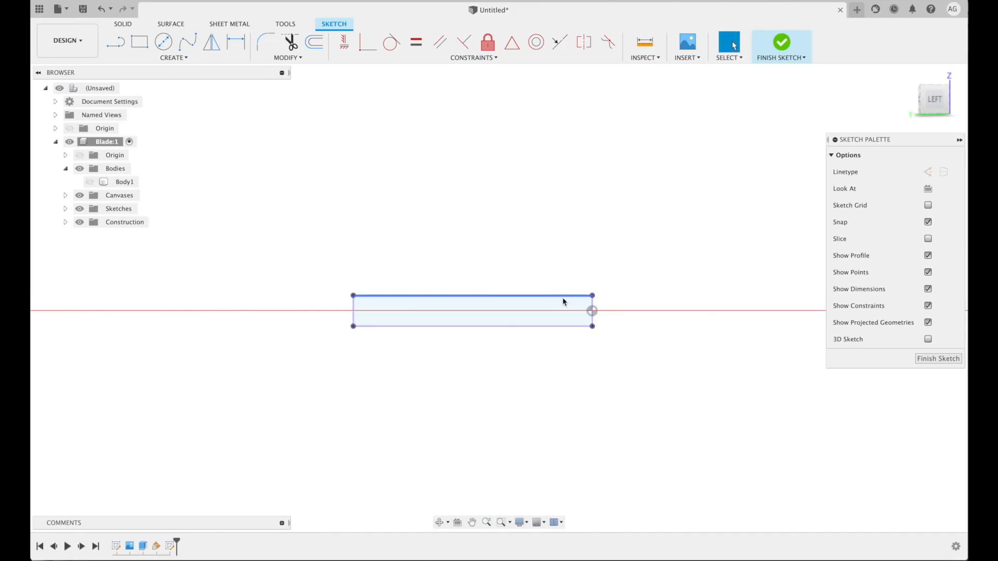
left_click(520, 309)
scroll(468, 302, "up", 4)
mouse_move(657, 358)
middle_mouse_down()
mouse_move(601, 364)
mouse_move(615, 397)
middle_mouse_up()
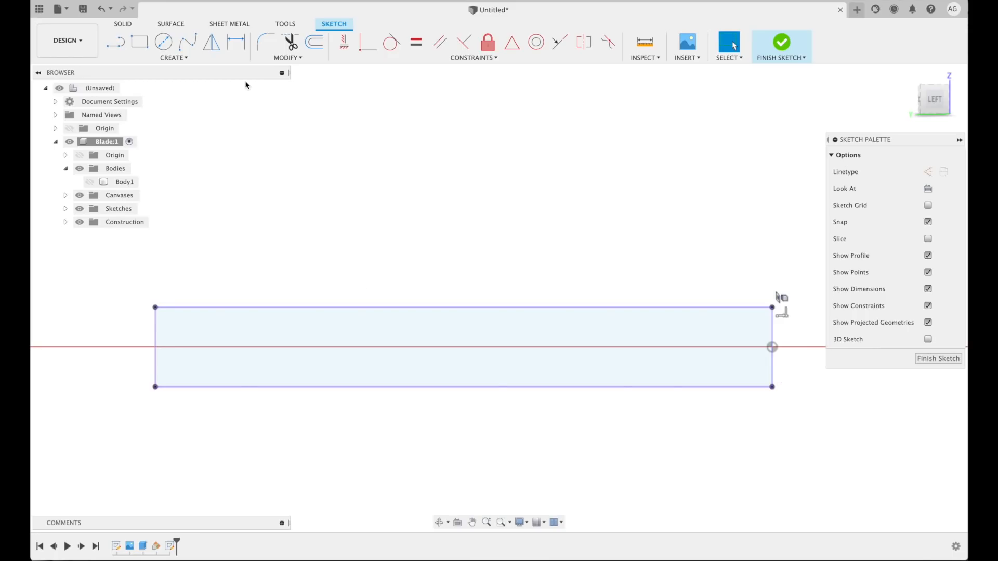
Draw a .01 in vertical line upward from the sketch origin along the cross-section's cutting-edge side.
left_click(174, 57)
left_click(162, 70)
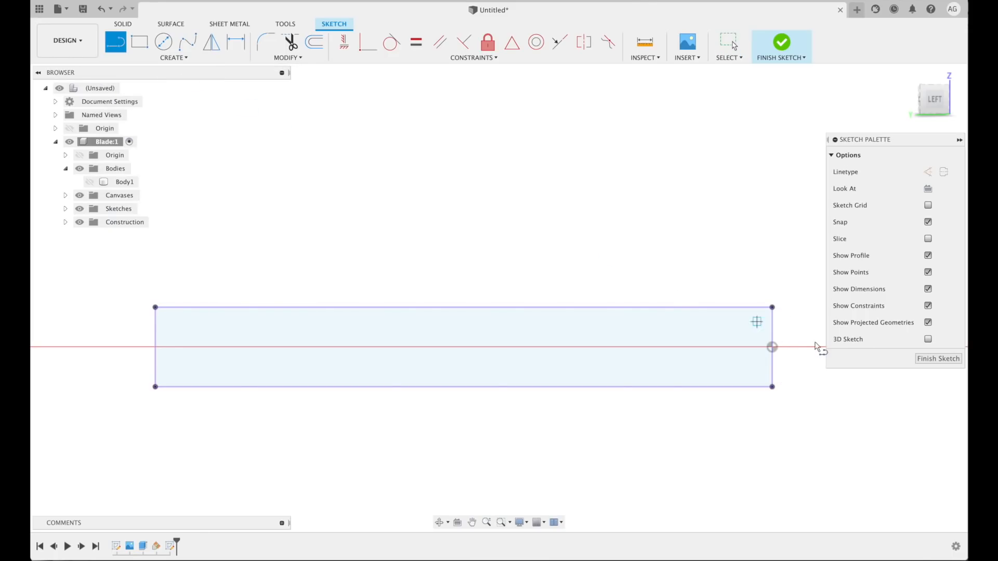
left_click(771, 341)
scroll(771, 343, "up", 5)
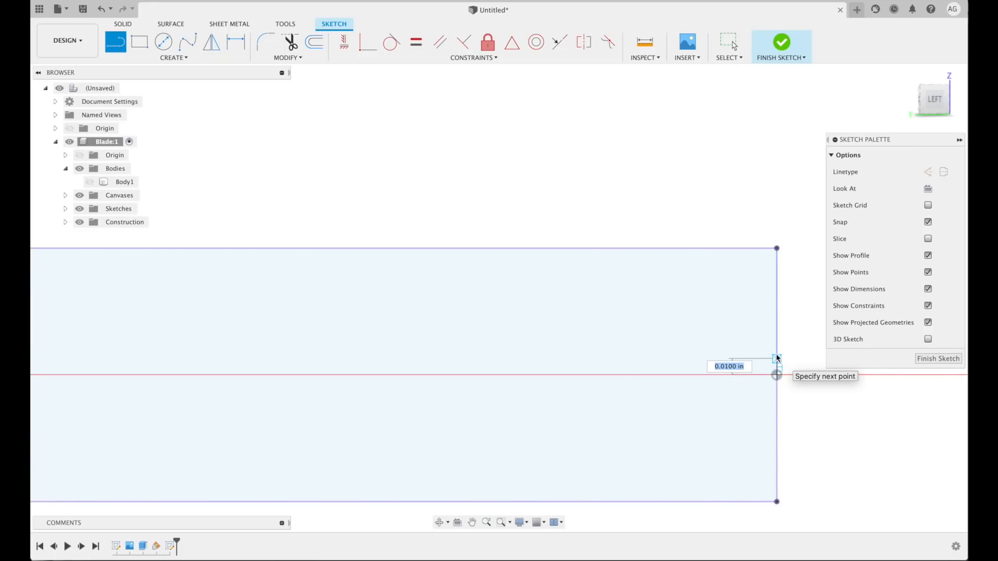
type(".01")
key("Tab")
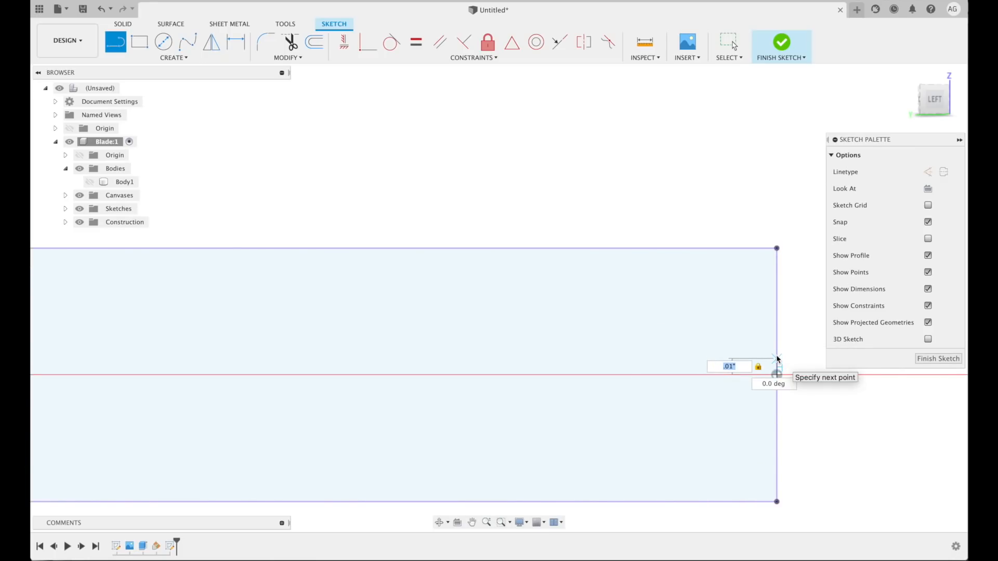
key("Return")
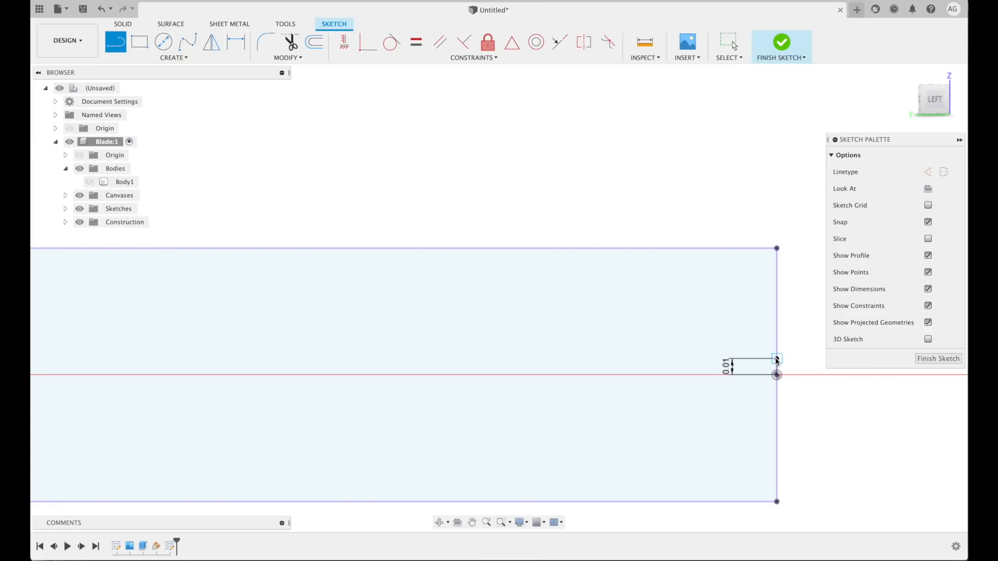
Draw a slanted bevel line from the top of the short vertical line to the cross-section's upper long edge, slightly past its middle.
left_click(776, 359)
middle_click_drag(200, 275, 576, 318)
scroll(574, 320, "down", 2)
scroll(574, 326, "down", 2)
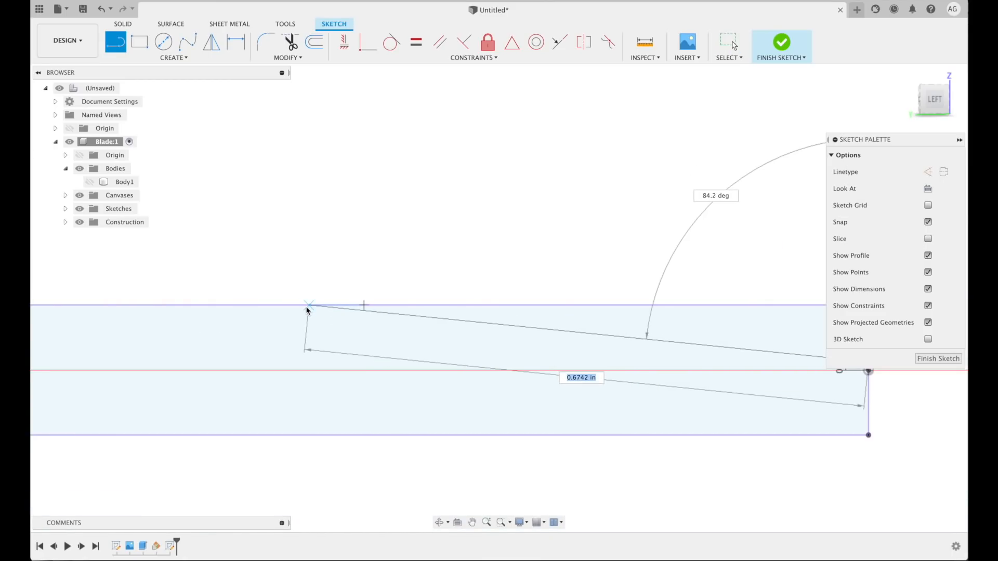
left_click(266, 305)
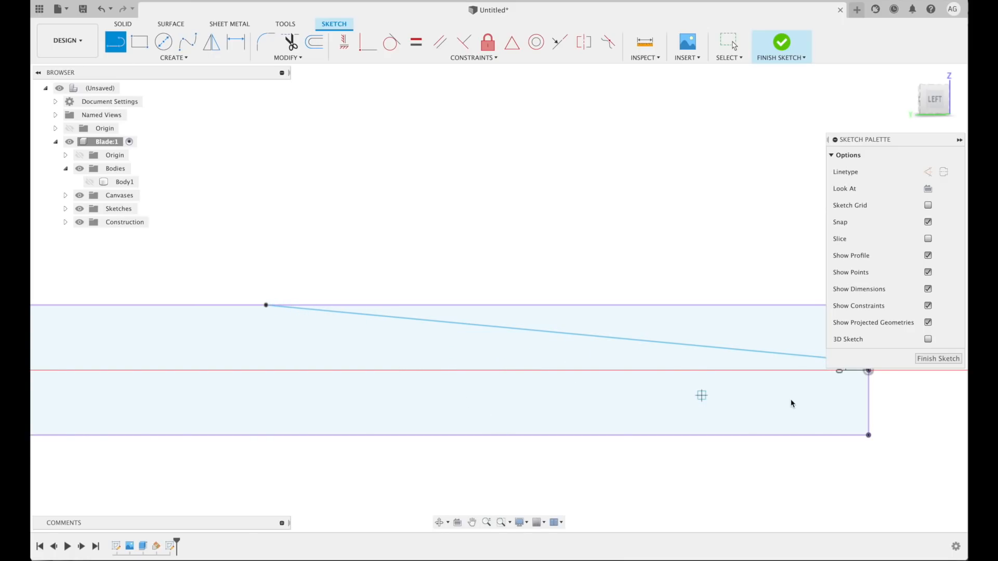
scroll(718, 471, "down", 3)
middle_click_drag(717, 472, 682, 425)
key("Escape")
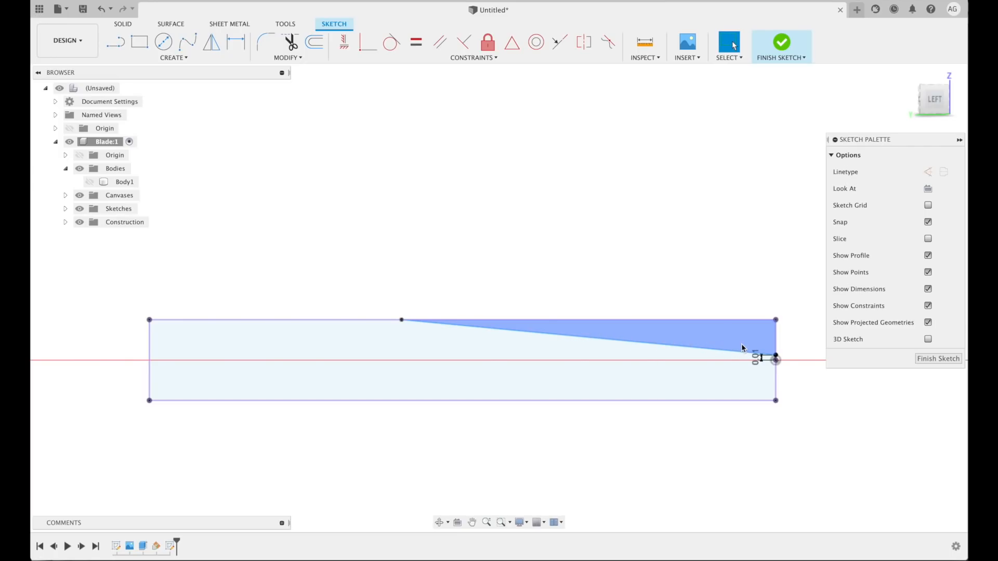
Extend the bevel line in parallel about 0.29 in beyond the cross-section and close a perpendicular-sided outline above it back to the cutting-edge point.
left_click(173, 57)
left_click(174, 69)
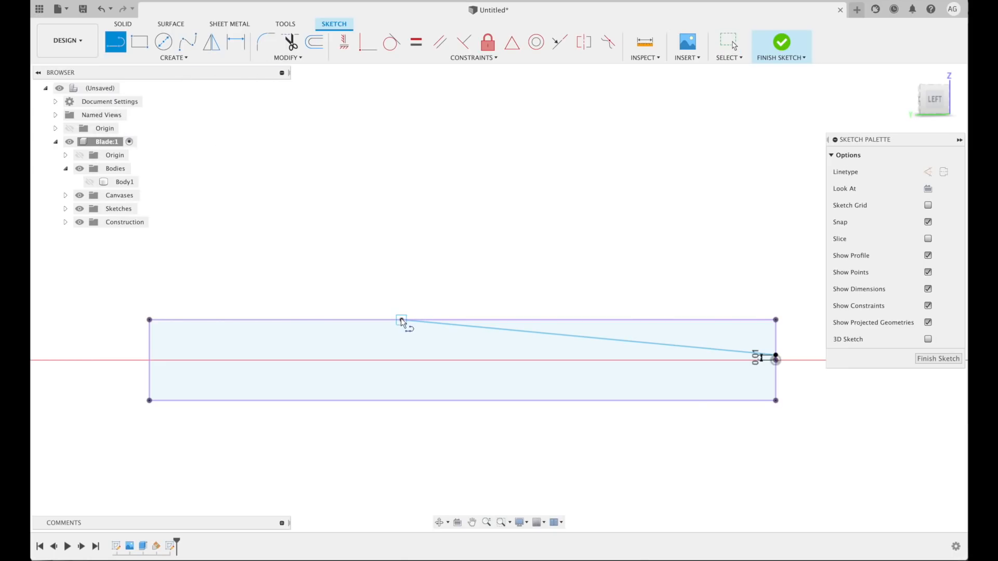
left_click(402, 320)
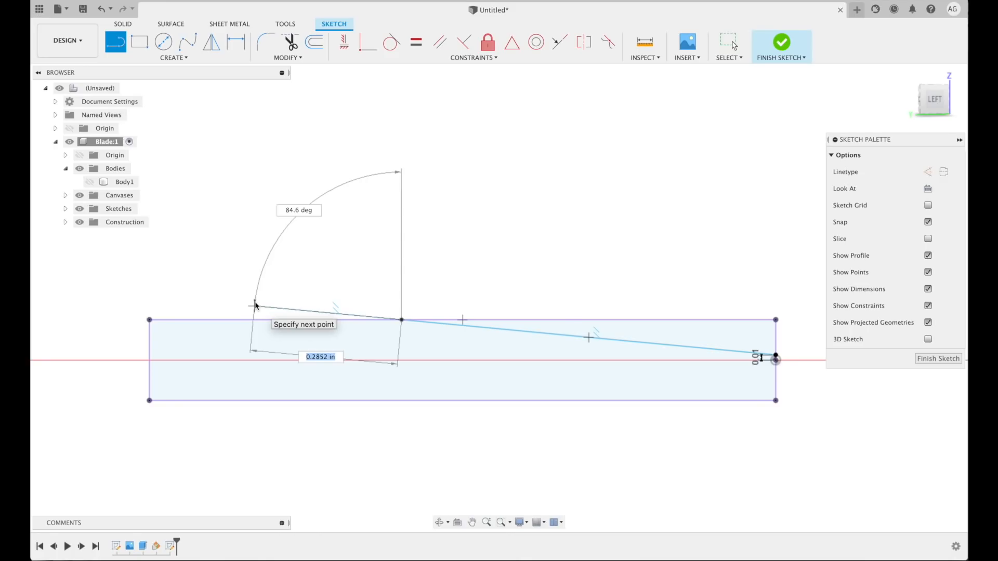
left_click(254, 305)
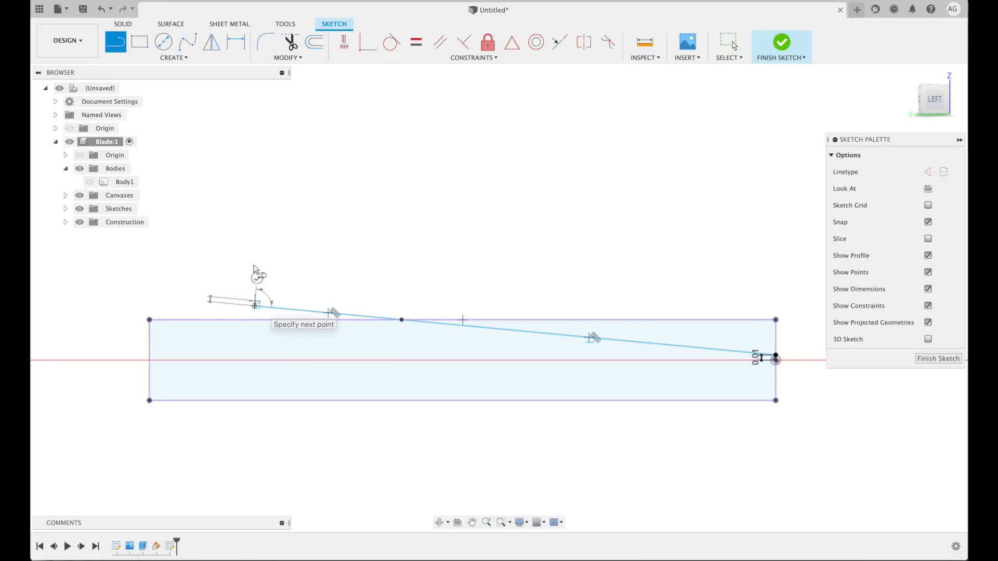
left_click(255, 236)
middle_click_drag(807, 256, 596, 213)
left_click(704, 193)
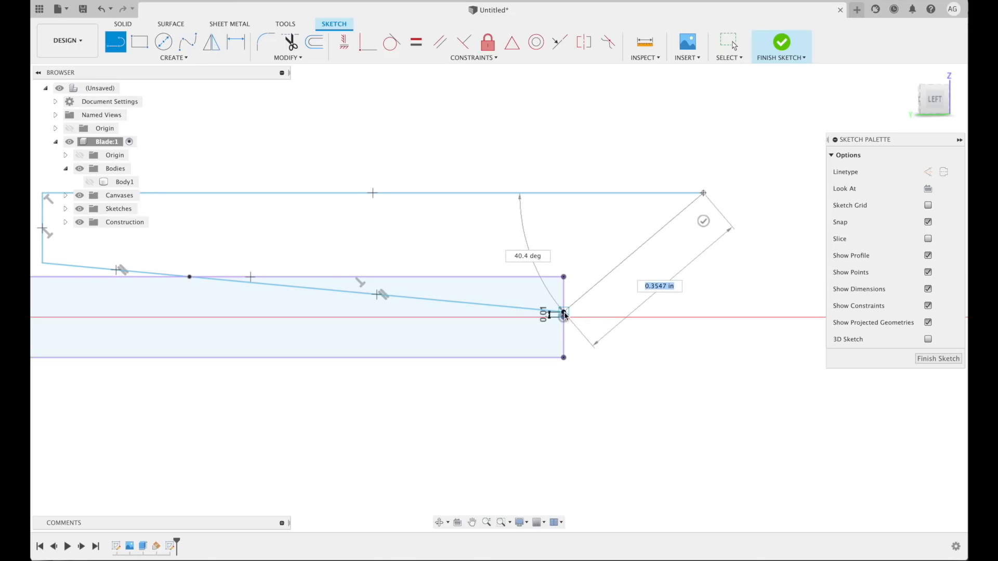
left_click(704, 311)
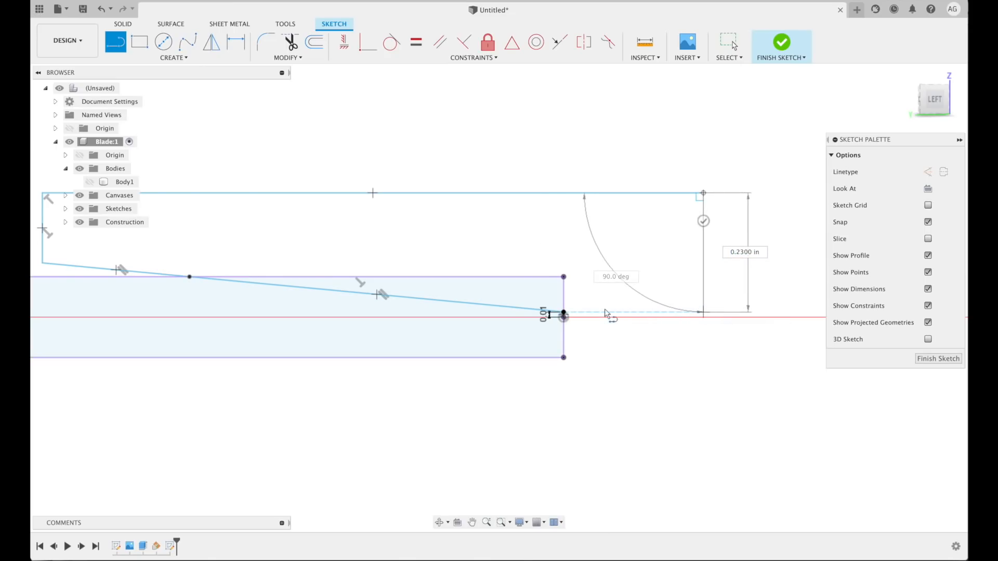
left_click(564, 313)
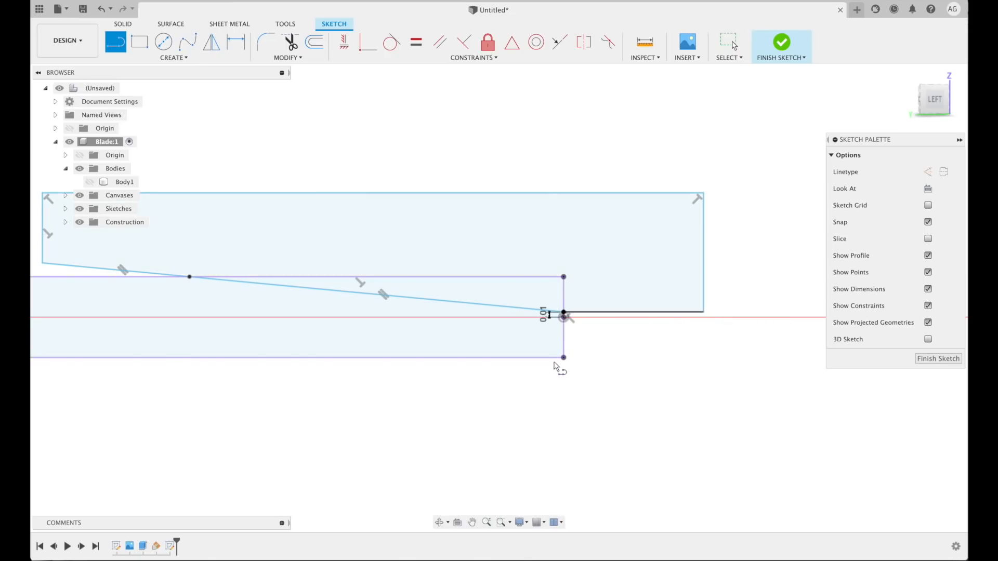
Finish the bevel sketch and show the knife body again.
middle_click_drag(179, 216, 353, 241)
mouse_move(791, 428)
middle_mouse_down()
mouse_move(702, 439)
mouse_move(683, 452)
middle_mouse_up()
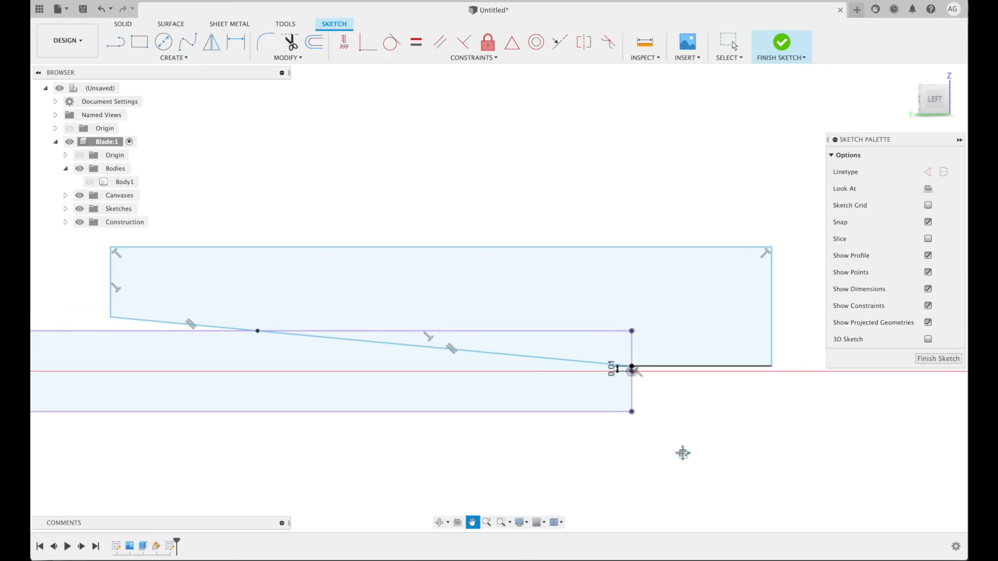
scroll(634, 372, "up", 5)
left_click(926, 360)
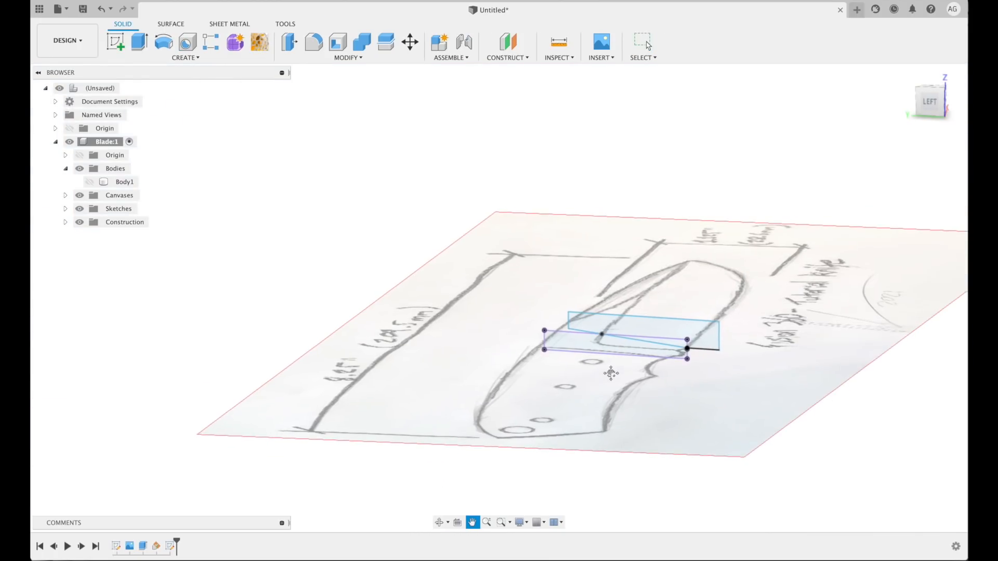
left_click(89, 182)
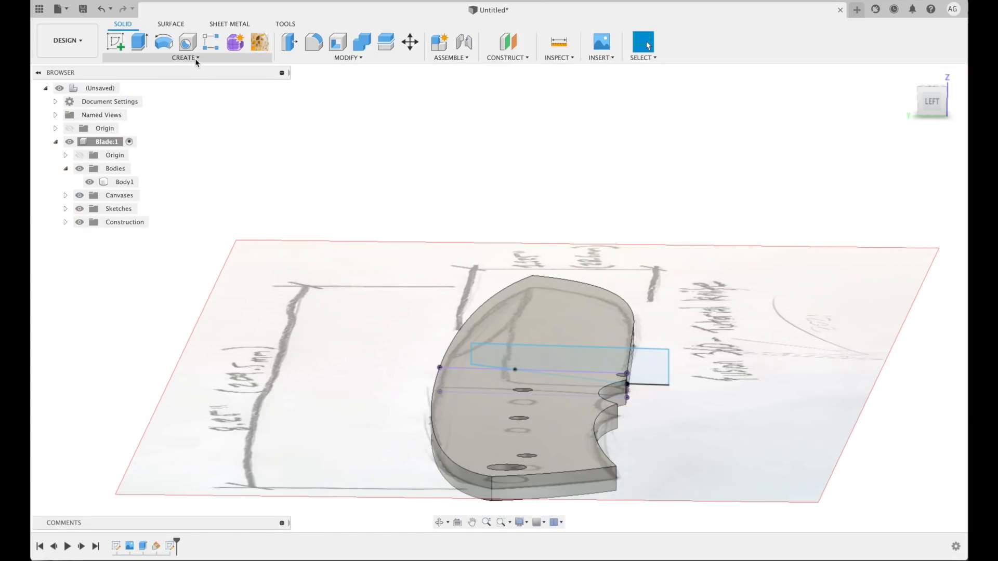
Set up a sweep of both bevel profile regions along the blade's upper cutting-edge chain, with perpendicular orientation.
left_click(198, 57)
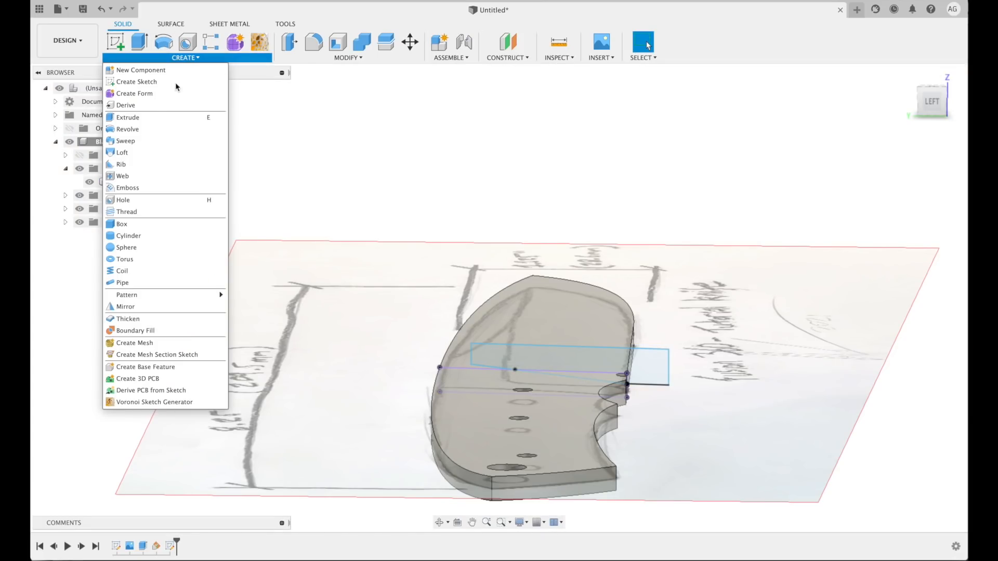
left_click(134, 141)
scroll(653, 389, "up", 5)
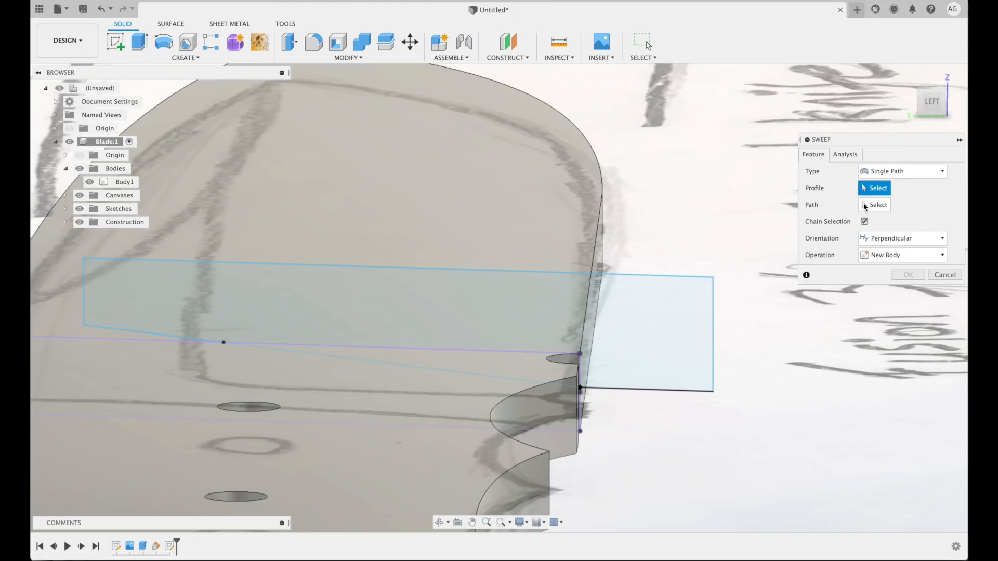
left_click(866, 206)
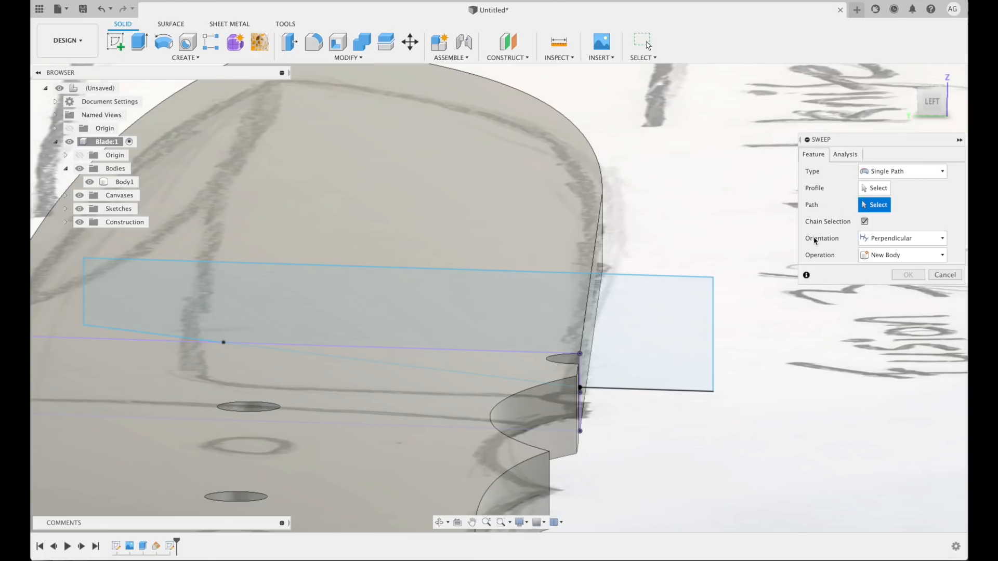
left_click(587, 332)
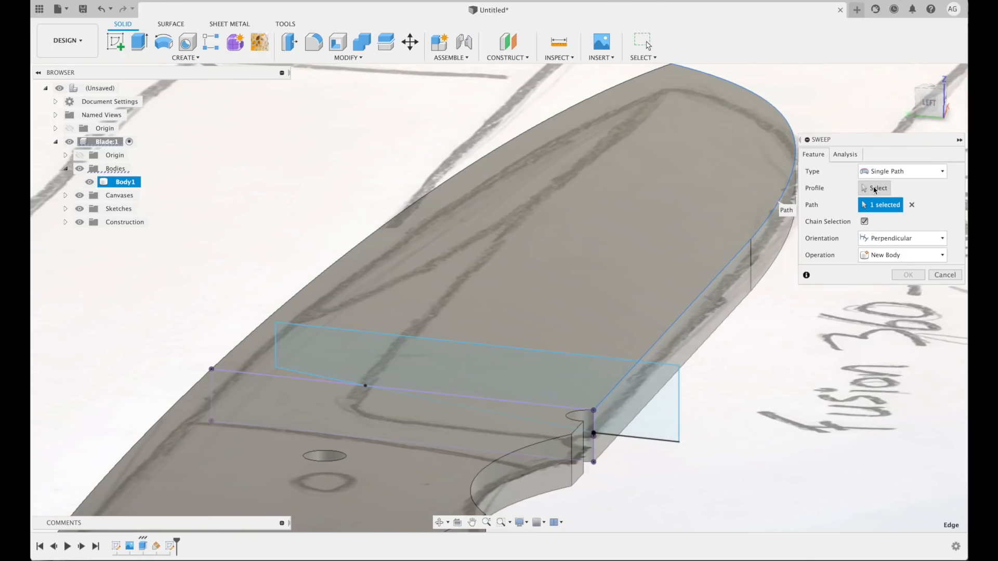
left_click(875, 189)
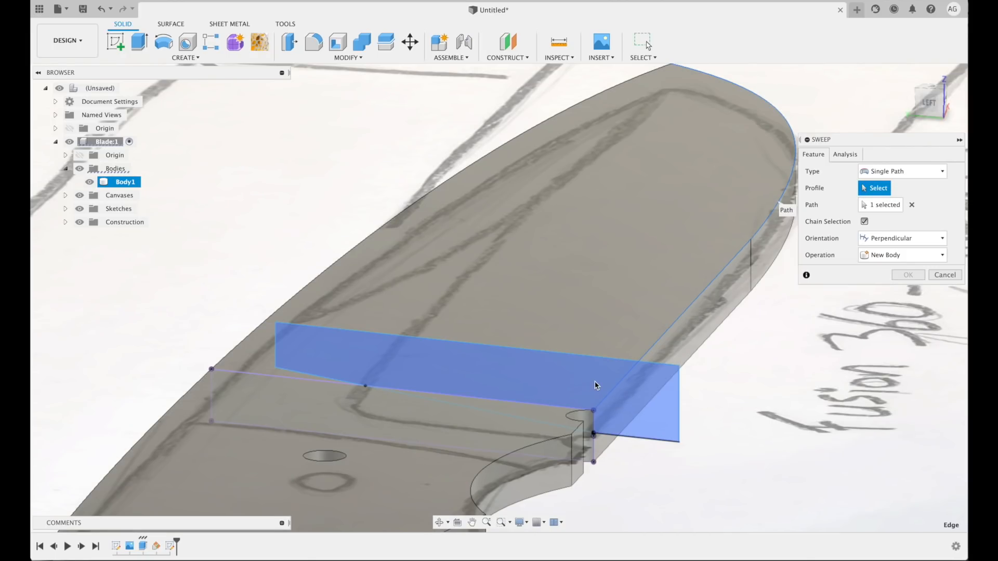
left_click(595, 383)
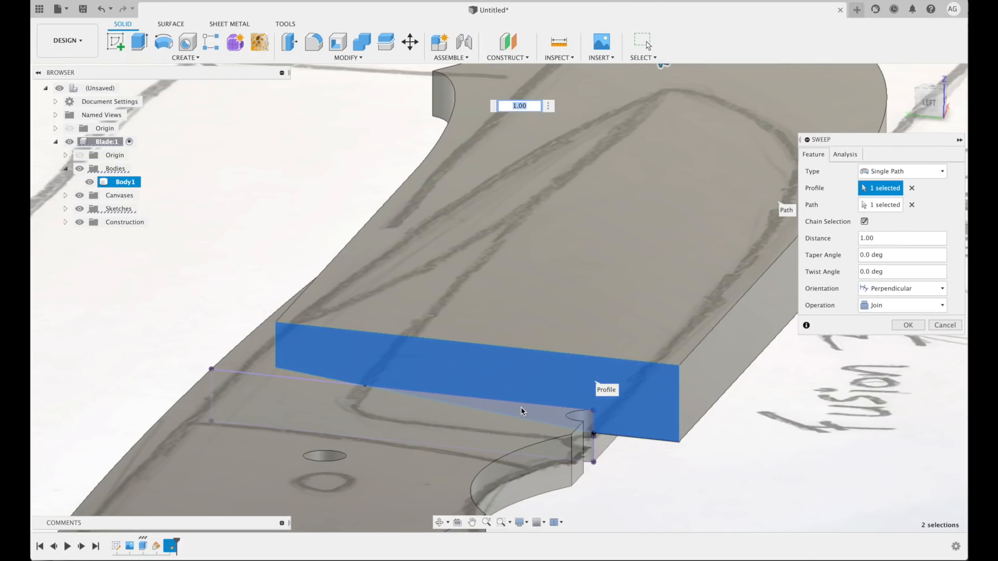
left_click(523, 410)
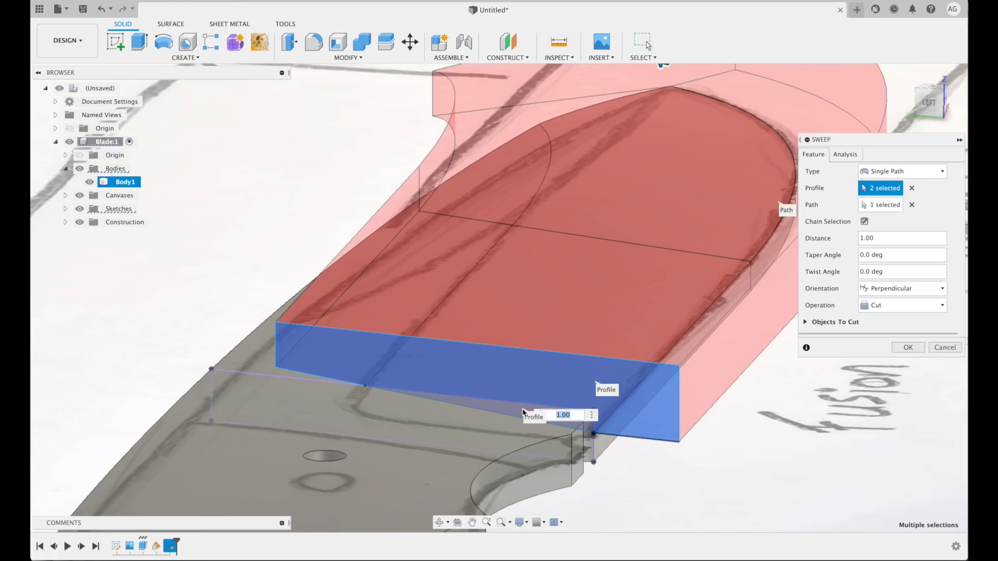
Check the bevel sweep along the blade to its tip and apply it as a cut over the full path distance of 1.00.
middle_click_drag(722, 439, 626, 500)
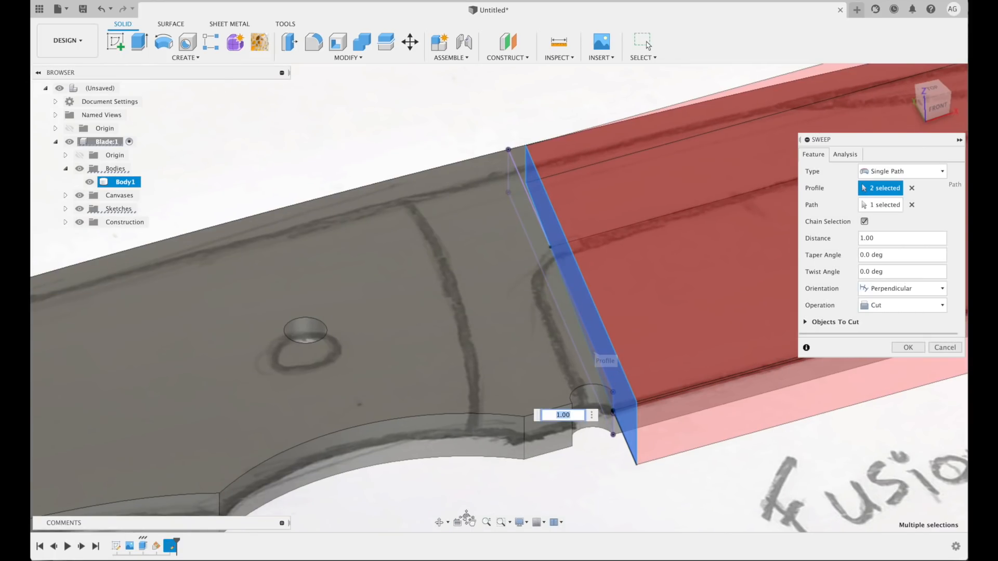
middle_click_drag(682, 325, 355, 410)
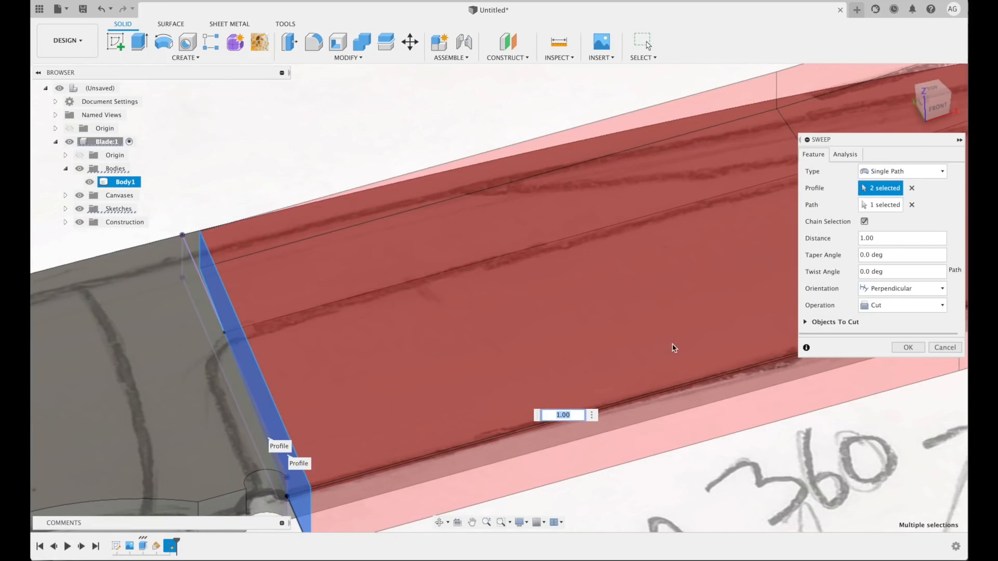
mouse_move(674, 348)
middle_mouse_down()
mouse_move(454, 399)
mouse_move(212, 419)
middle_mouse_up()
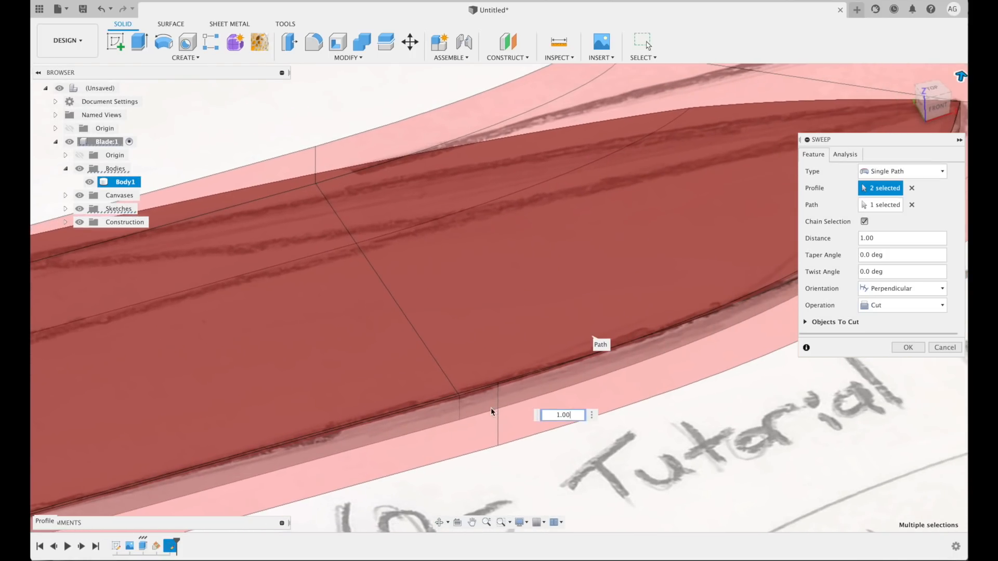
middle_click_drag(685, 433, 578, 474)
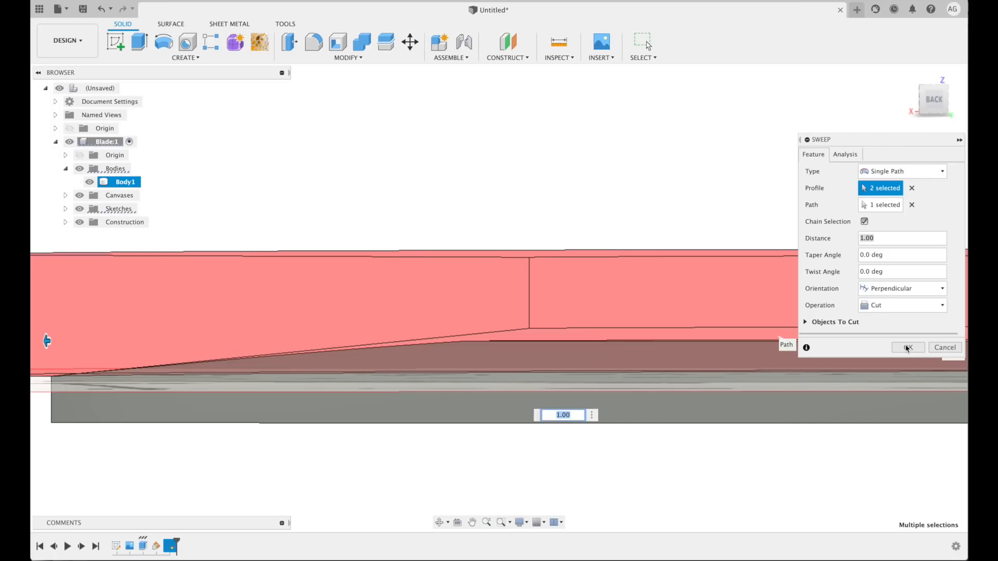
left_click(570, 406)
key("Return")
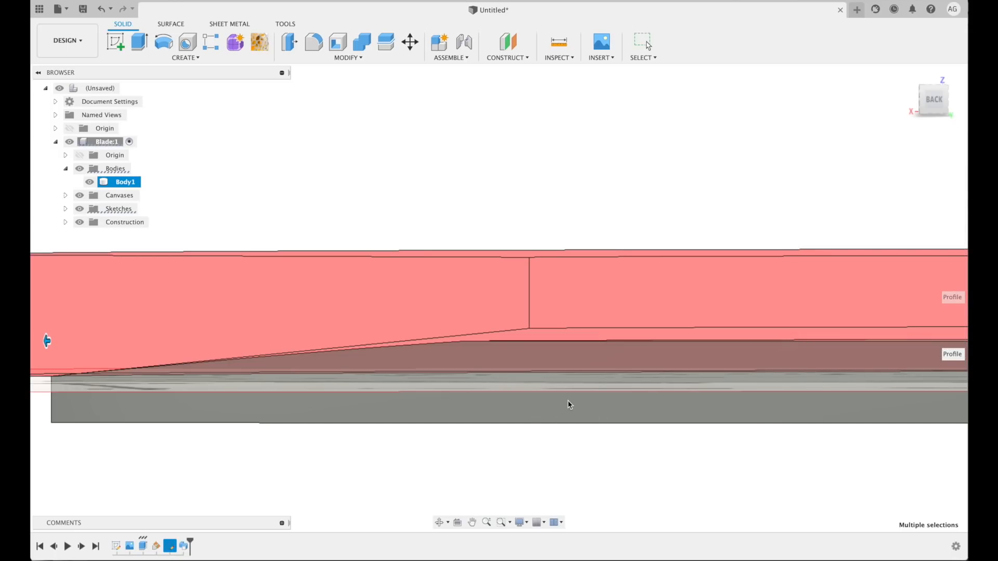
Start a sketch on the narrow cutting-edge face of the blade, just beside the notch.
mouse_move(356, 390)
middle_mouse_down("shift")
mouse_move(437, 412)
mouse_move(553, 417)
mouse_move(648, 437)
middle_mouse_up("shift")
left_click(619, 439)
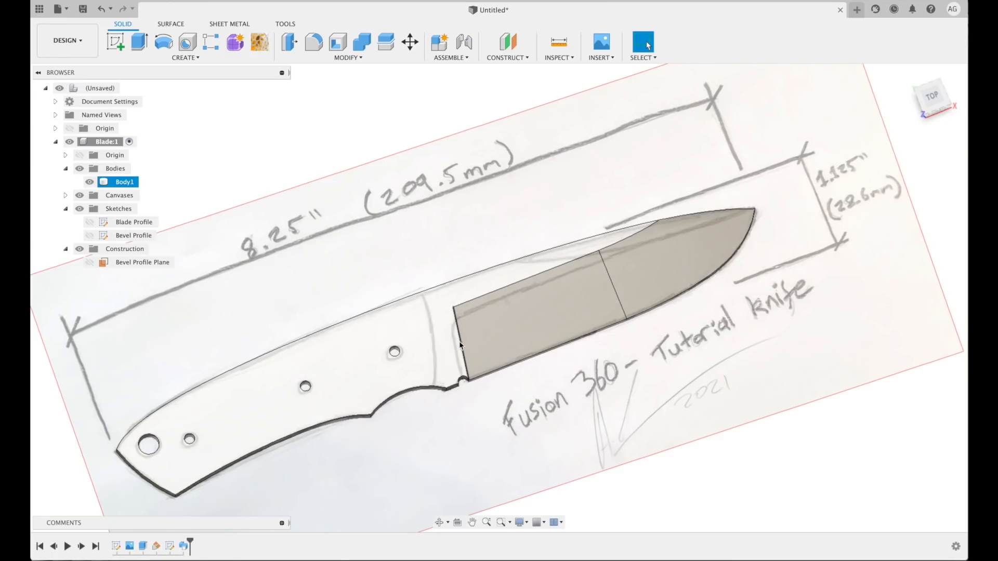
scroll(474, 373, "up", 3)
middle_click_drag(474, 374, 462, 402, "shift")
scroll(461, 398, "up", 4)
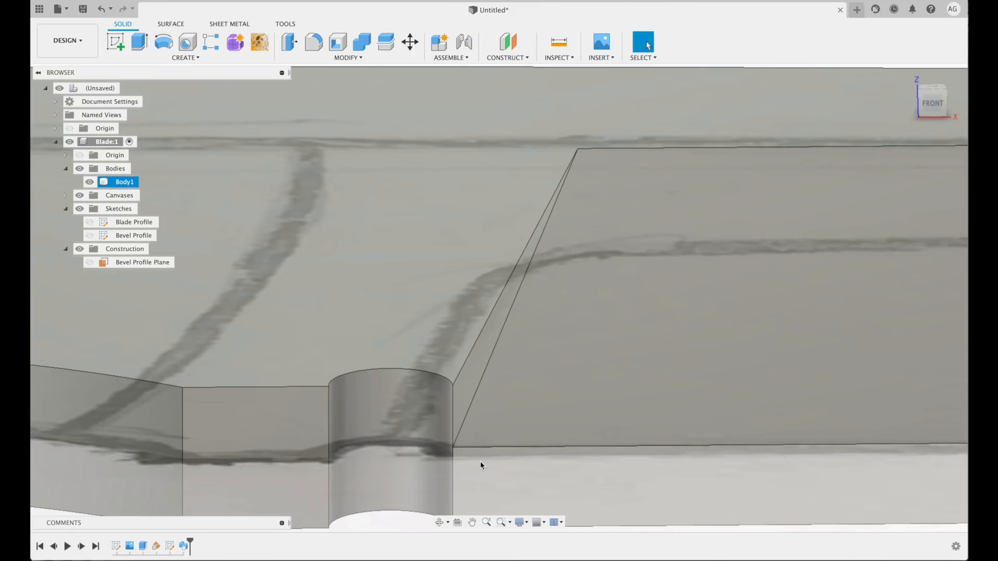
scroll(487, 461, "down", 4)
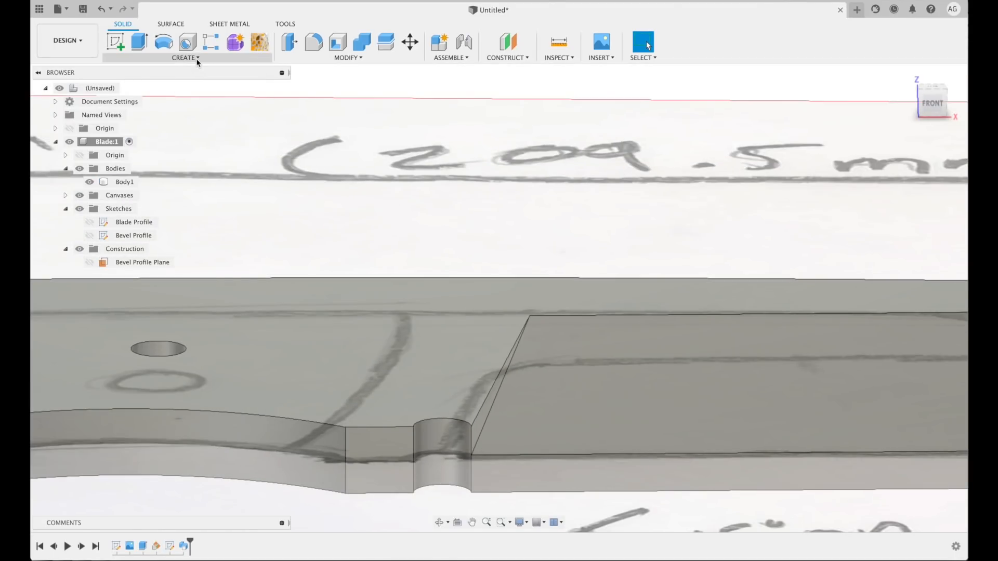
left_click(197, 58)
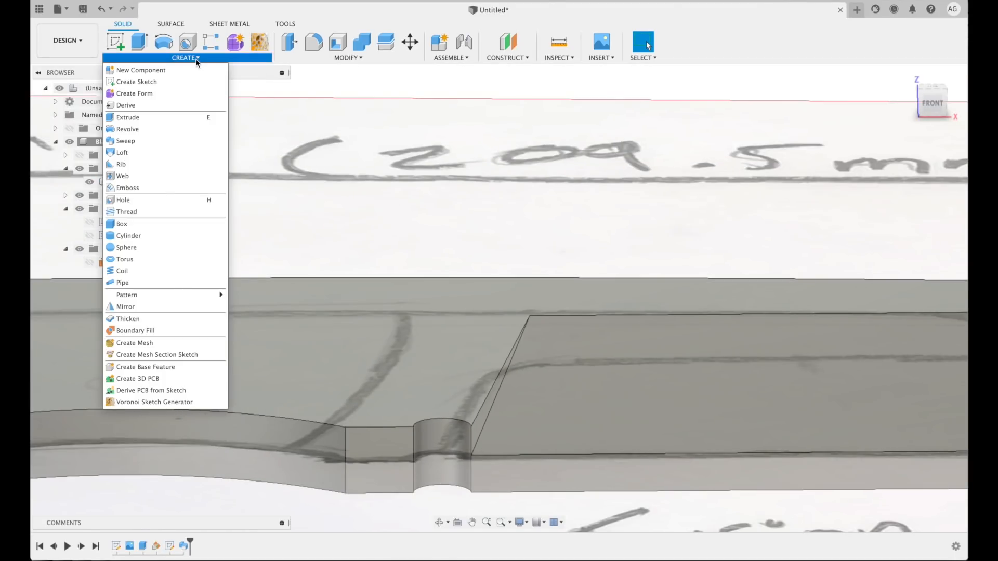
left_click(154, 84)
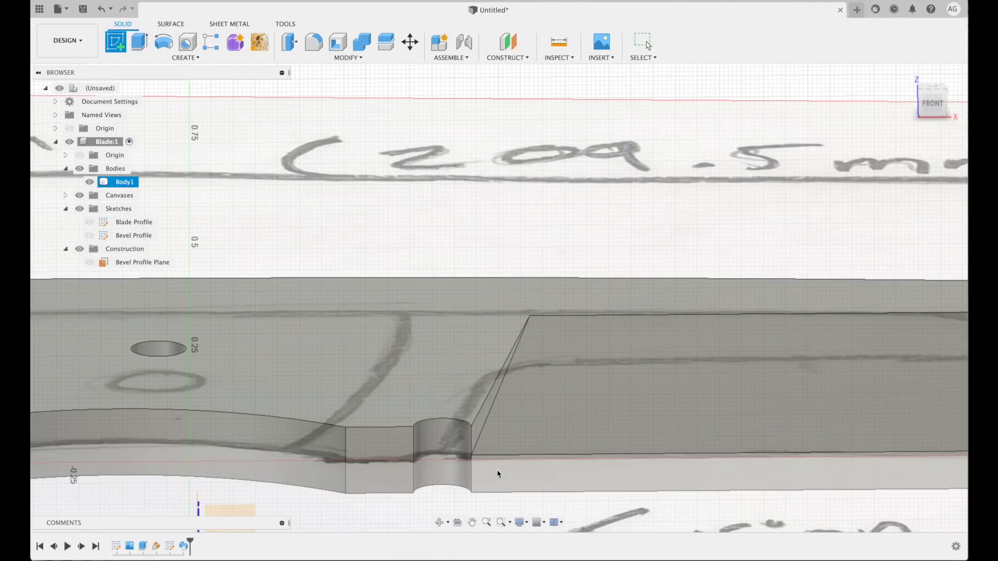
left_click(495, 474)
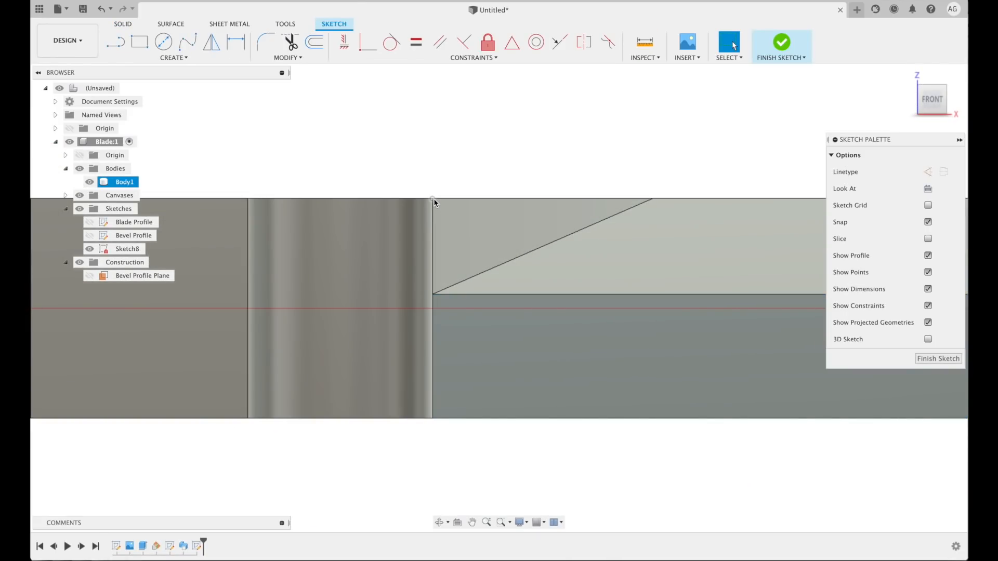
Project the body's upper corner vertex at the notch, directly above the bevel's lowest point, into the sketch.
left_click(174, 58)
mouse_move(161, 249)
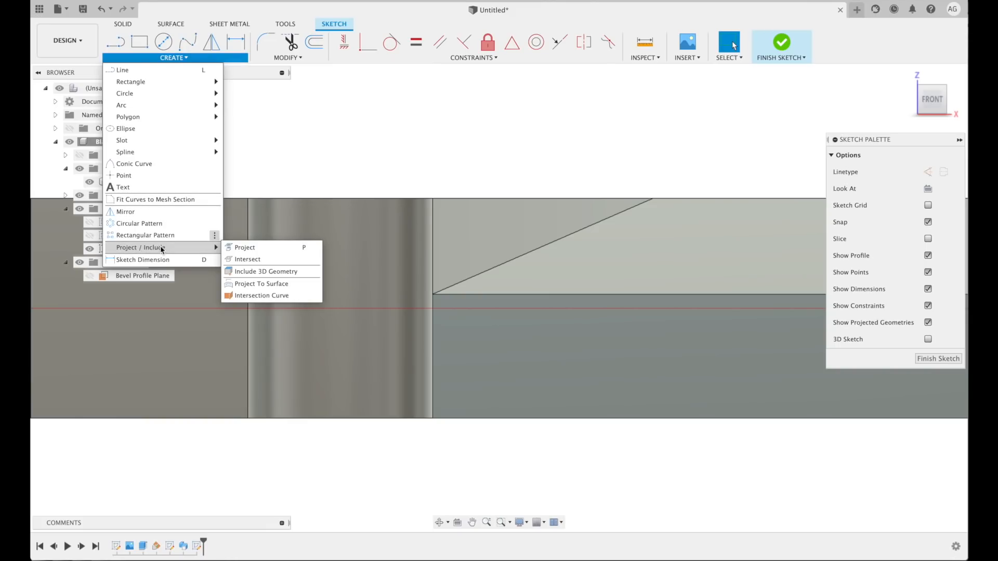
left_click(245, 247)
left_click(433, 199)
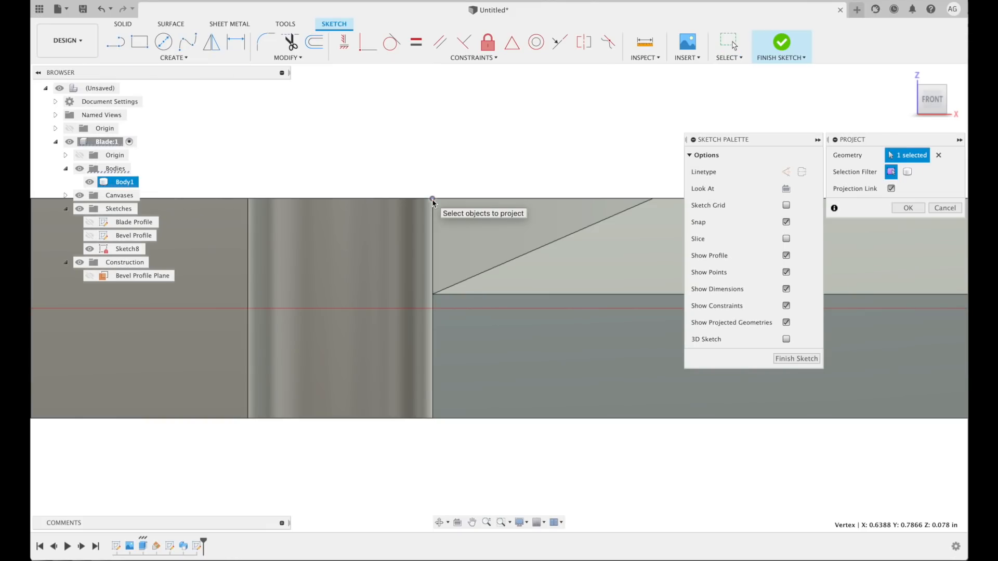
left_click(908, 208)
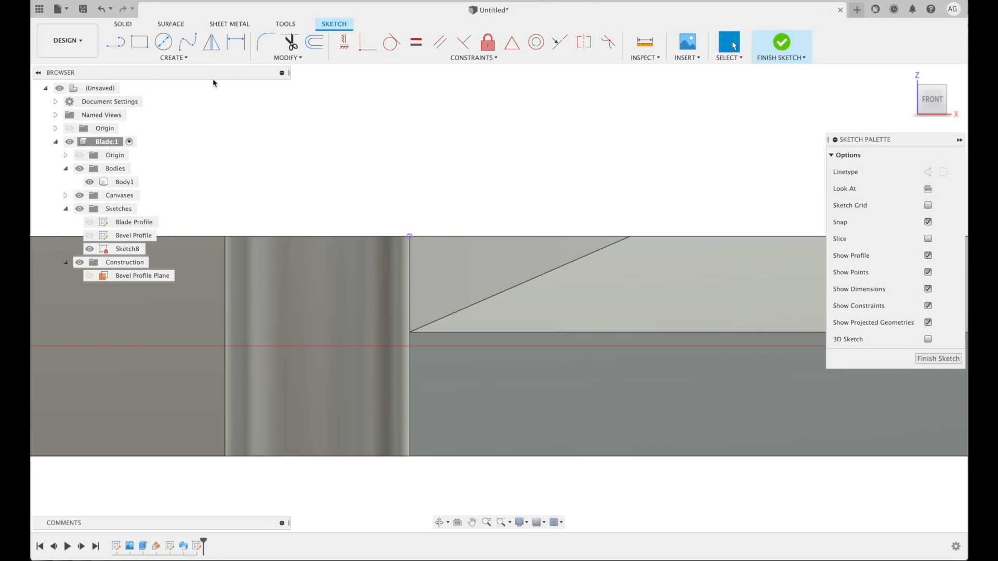
Draw a center-diameter circle from the projected corner point down to the bevel's lowest point and finish the sketch.
left_click(177, 59)
mouse_move(161, 93)
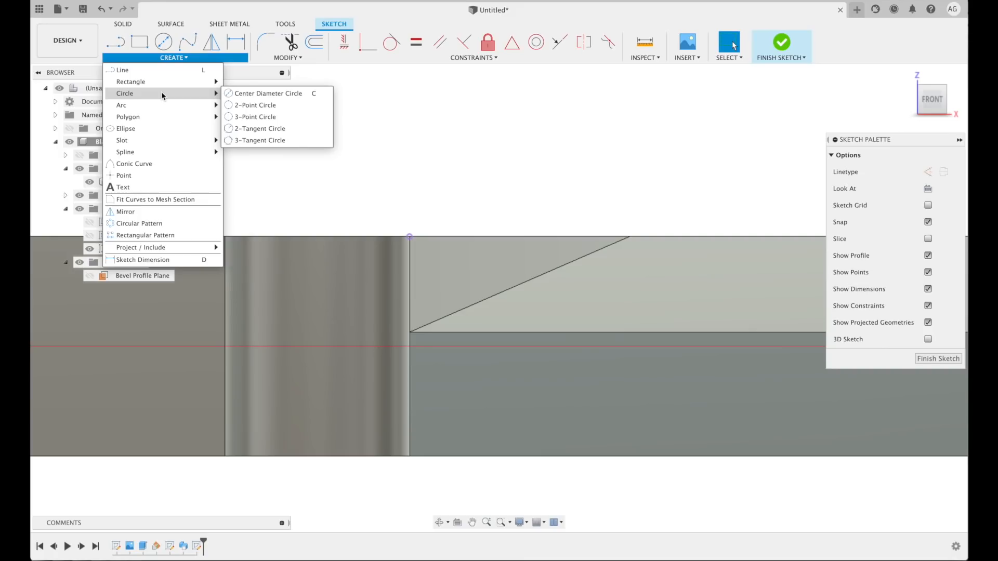
left_click(265, 93)
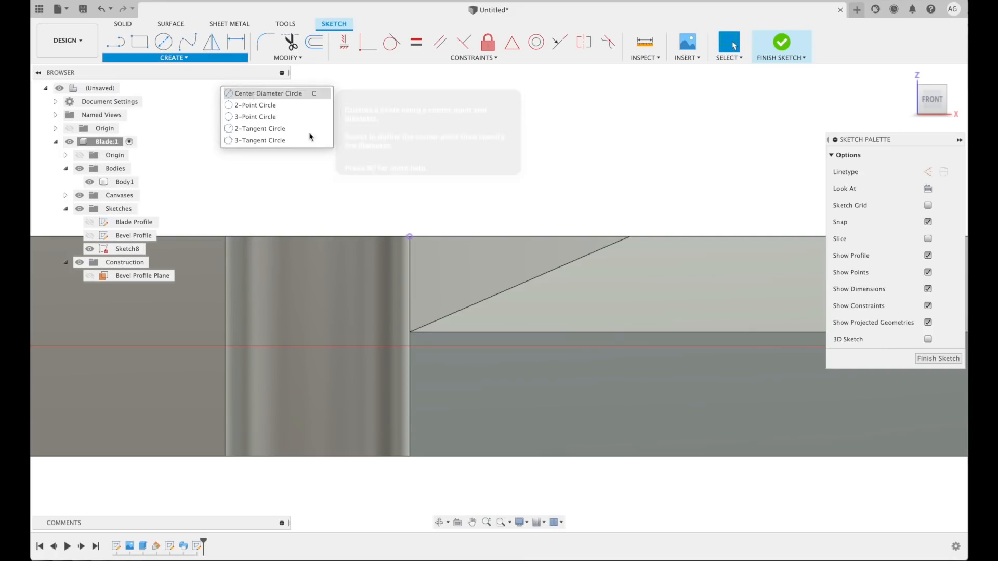
left_click(410, 237)
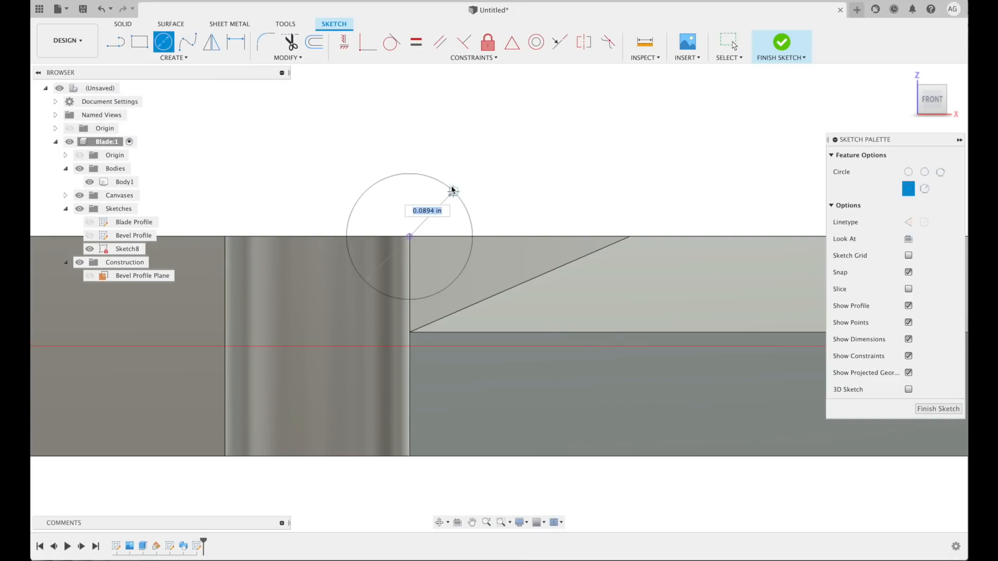
left_click(412, 334)
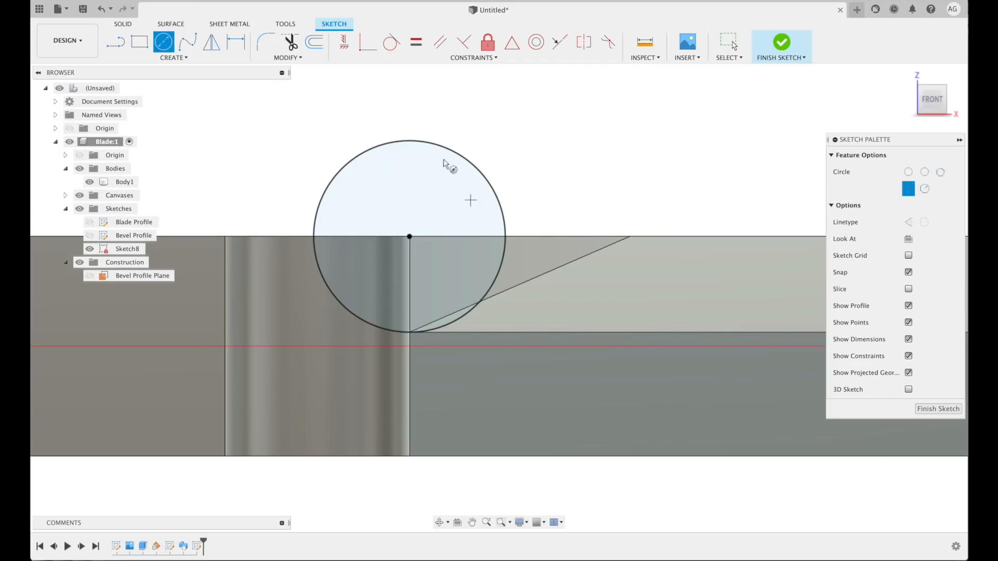
left_click(923, 410)
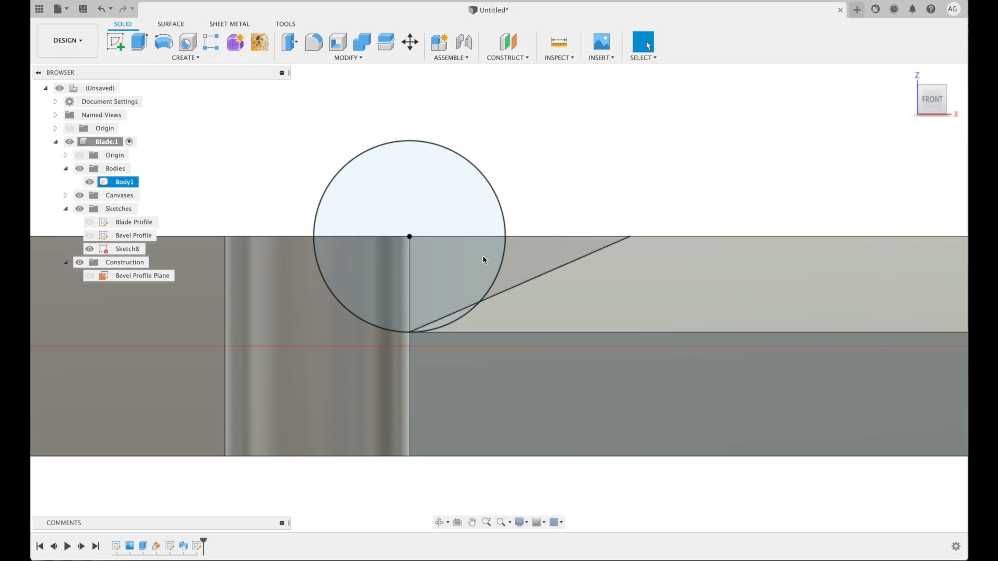
Sweep the circle as a cut along the slanted edge at the start of the bevel, with chain selection off.
left_click(198, 57)
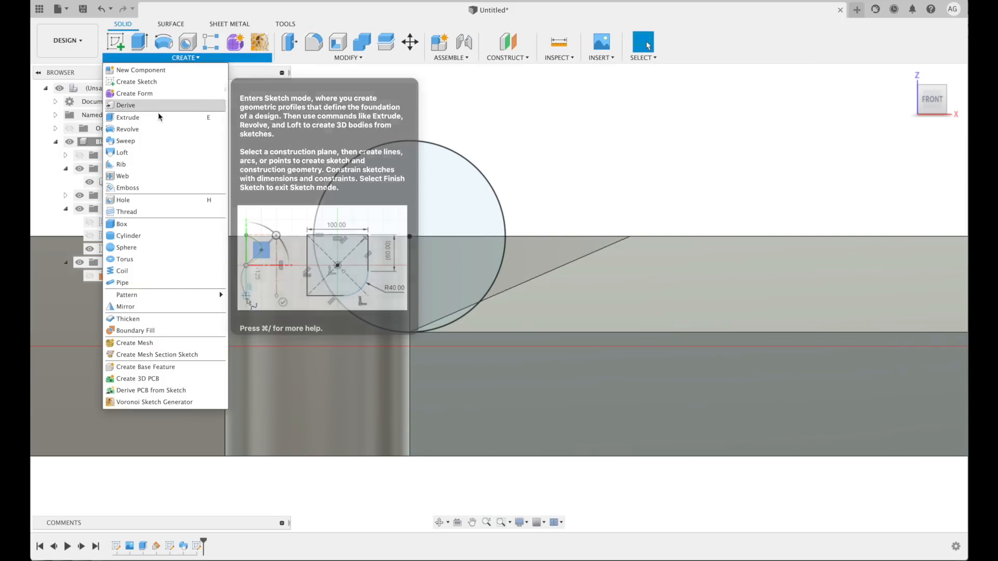
left_click(141, 141)
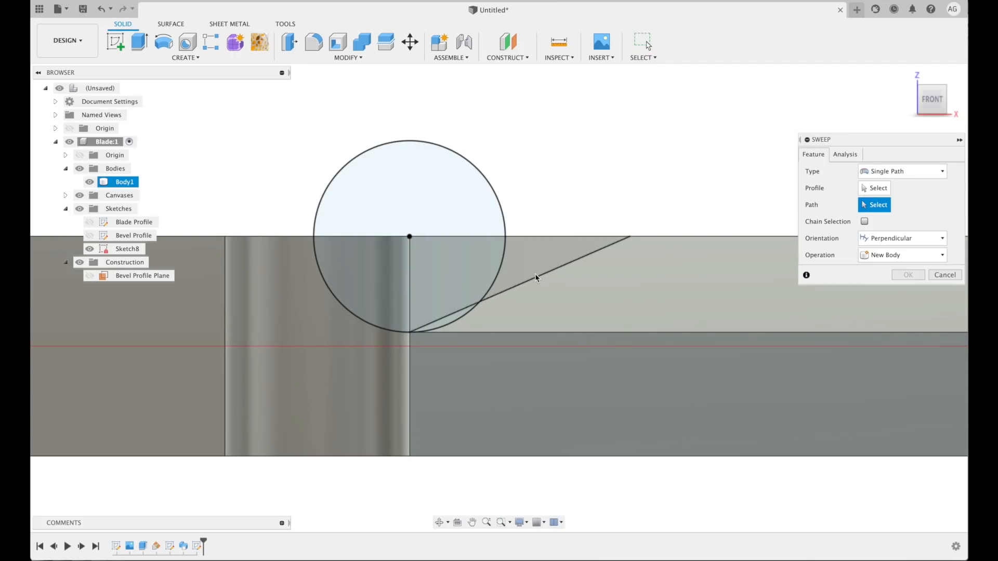
left_click(522, 283)
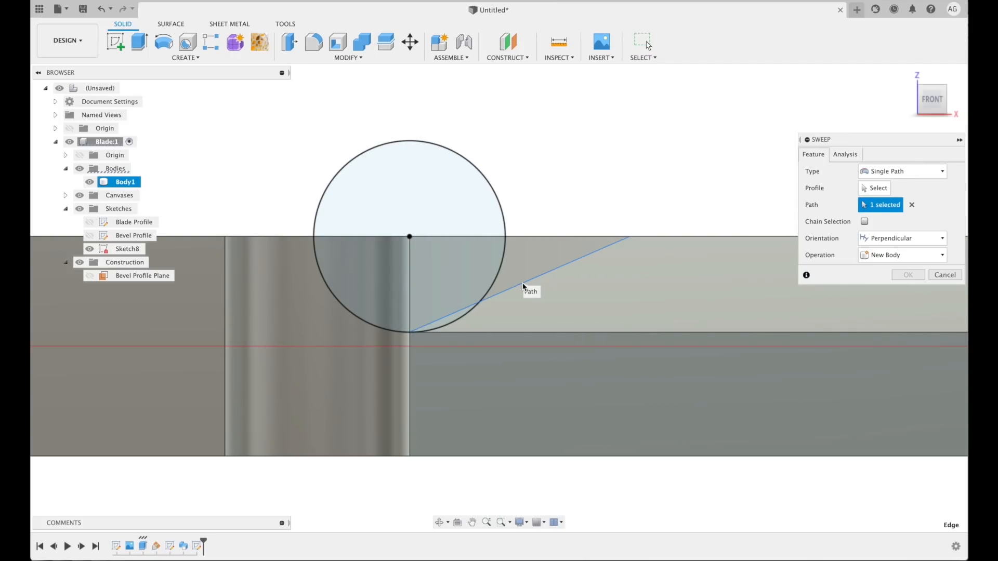
left_click(462, 206)
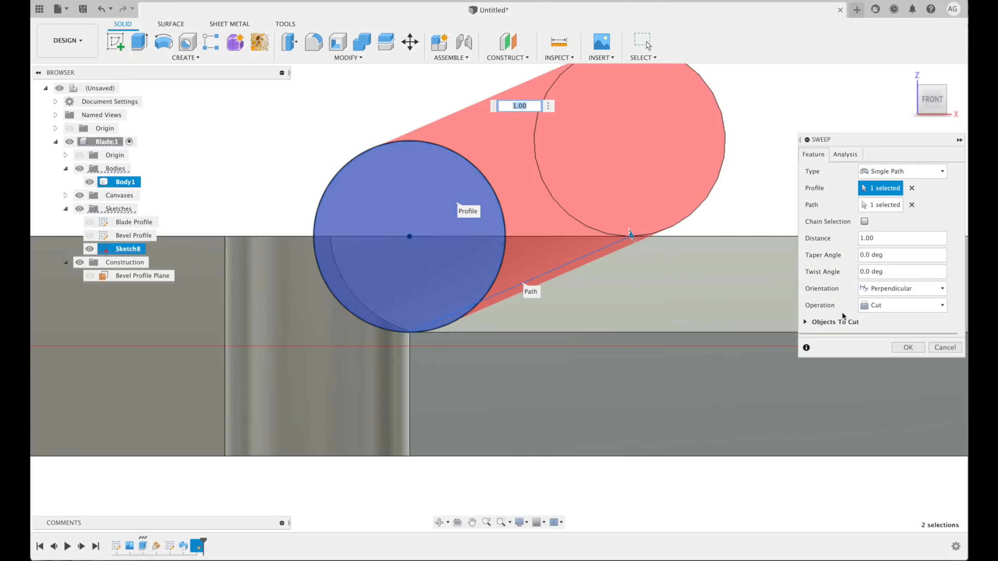
left_click(908, 347)
middle_click_drag(343, 258, 508, 299, "shift")
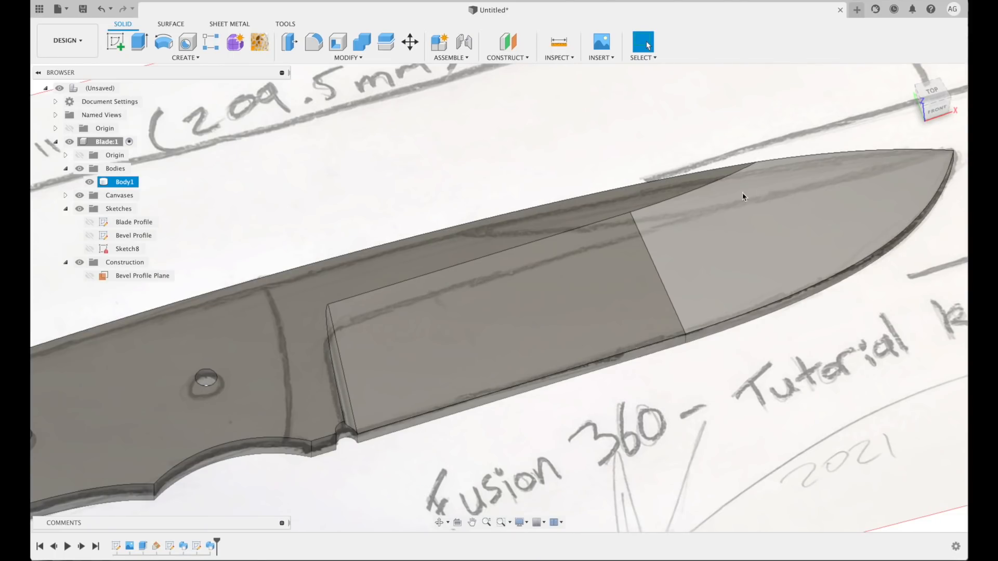
Start a construction plane at an angle through the short vertical edge at the blade's tip.
left_click(522, 59)
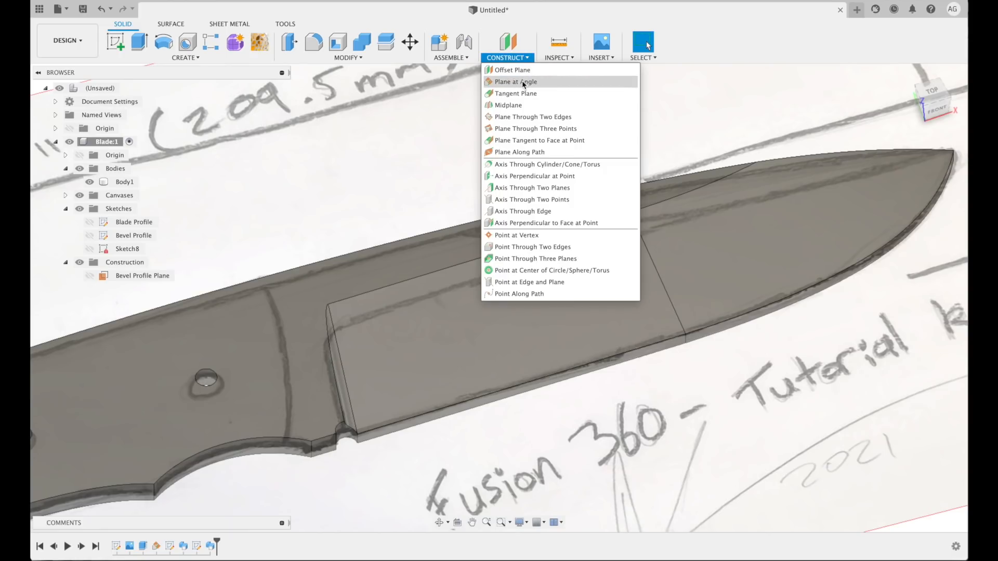
scroll(894, 220, "up", 3)
middle_click_drag(894, 221, 712, 213, "shift")
middle_click_drag(887, 400, 772, 316)
scroll(764, 291, "up", 3)
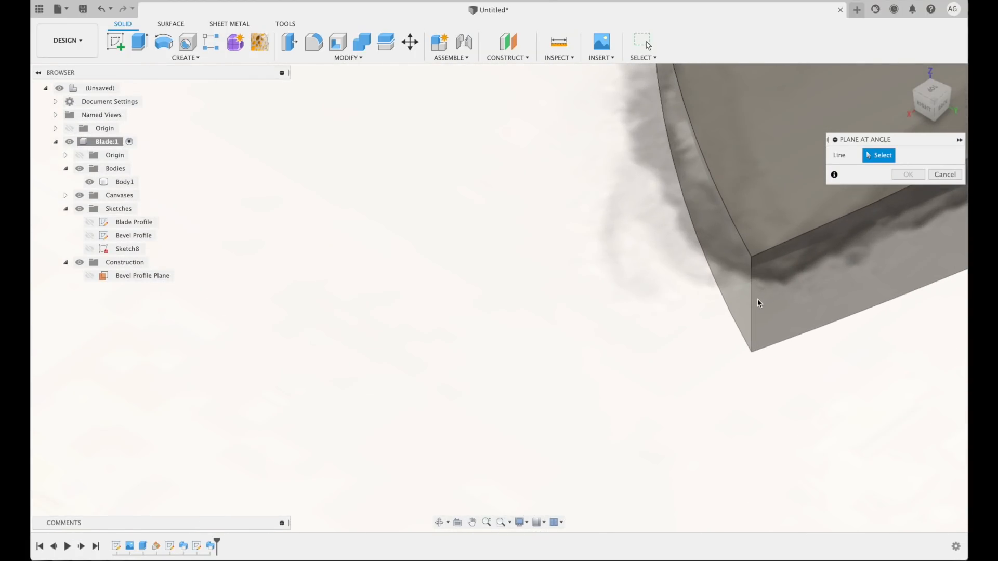
left_click(752, 304)
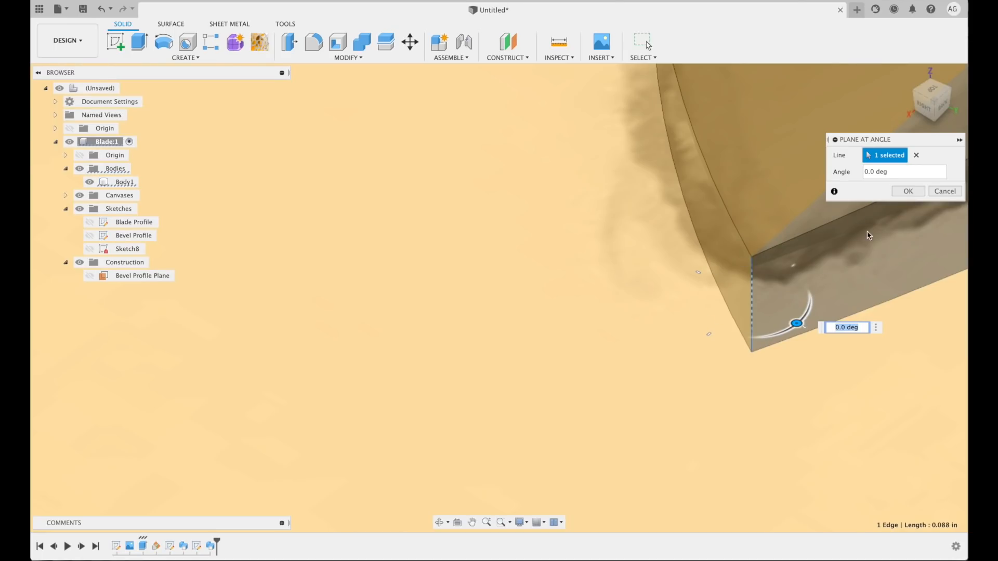
mouse_move(867, 235)
middle_mouse_down("shift")
mouse_move(757, 341)
mouse_move(735, 343)
mouse_move(801, 328)
mouse_move(686, 318)
mouse_move(706, 317)
middle_mouse_up("shift")
middle_click_drag(664, 392, 660, 400)
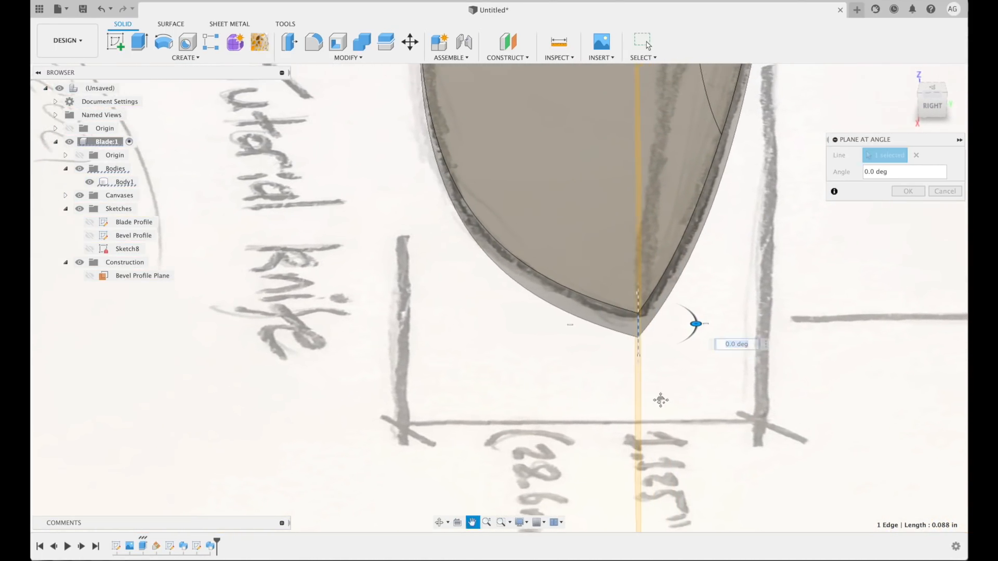
Set the tip plane's angle to -9 degrees so it cuts across the blade near the spine, and create it.
scroll(661, 400, "up", 5)
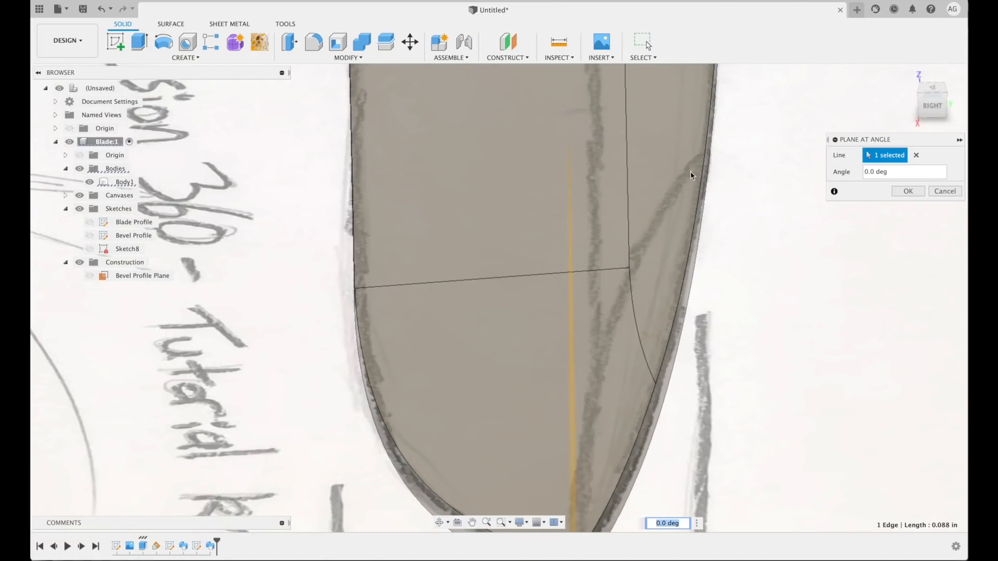
scroll(688, 472, "down", 3)
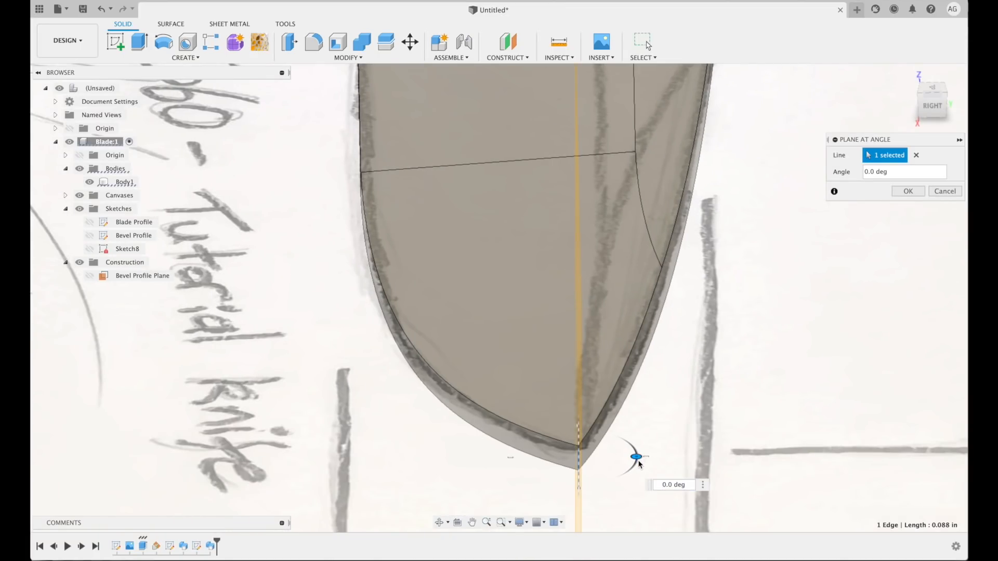
left_click_drag(636, 457, 636, 462)
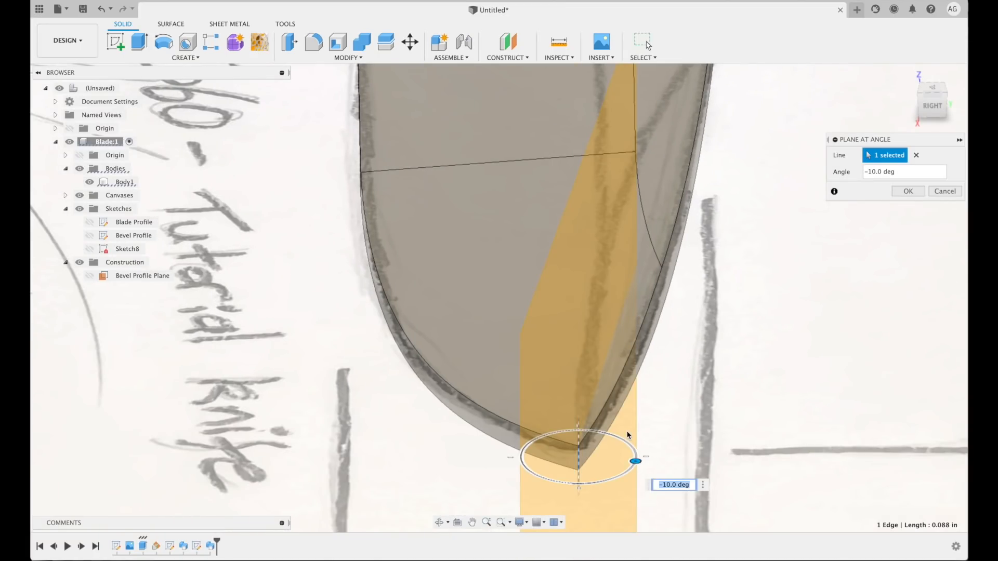
middle_click_drag(636, 463, 654, 389, "shift")
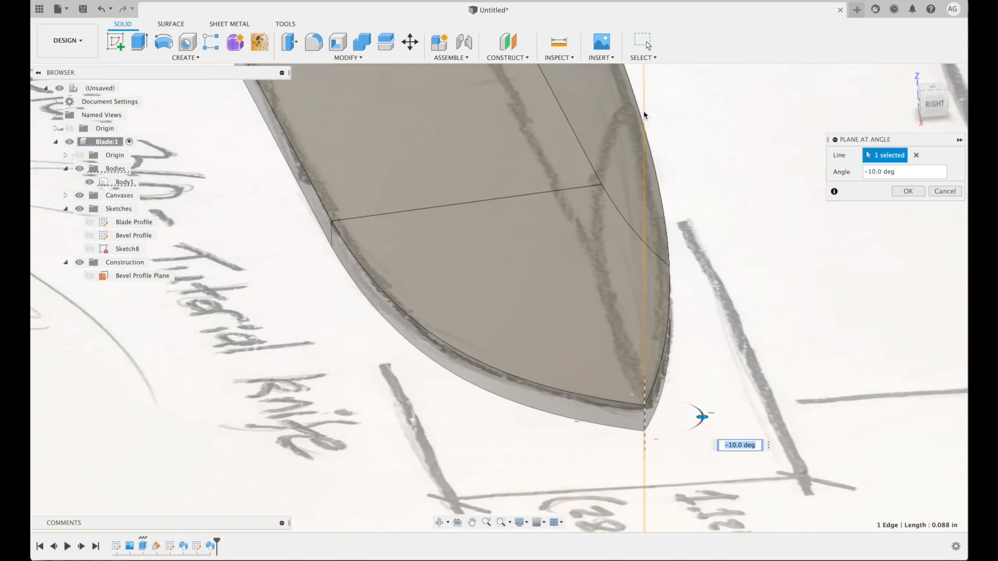
left_click(736, 445)
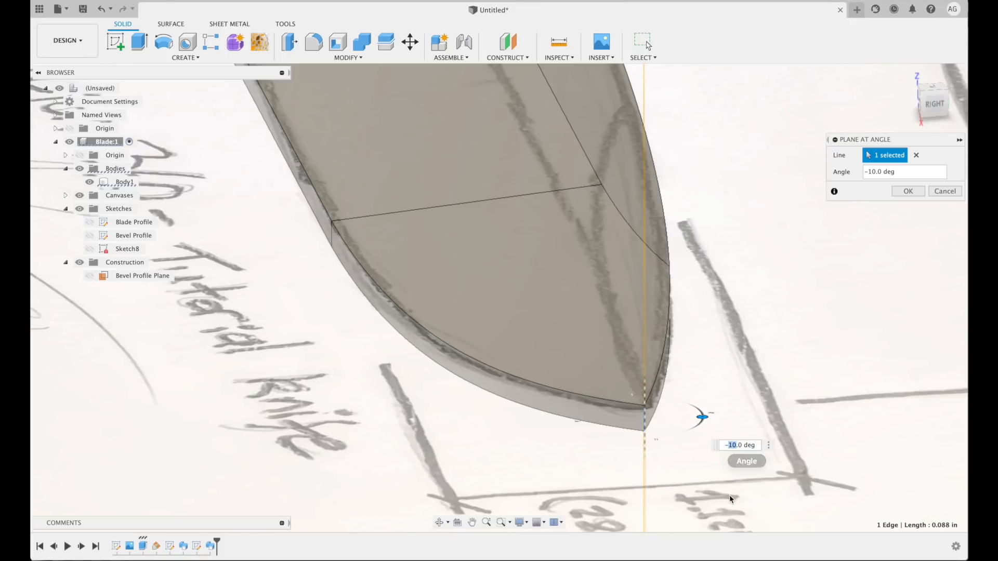
type("9")
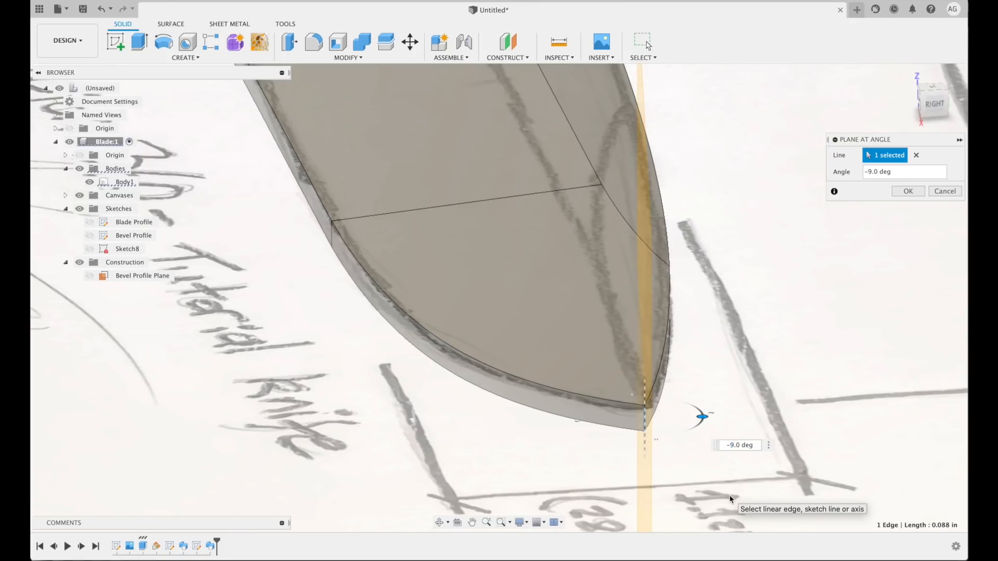
middle_click_drag(722, 403, 719, 395, "shift")
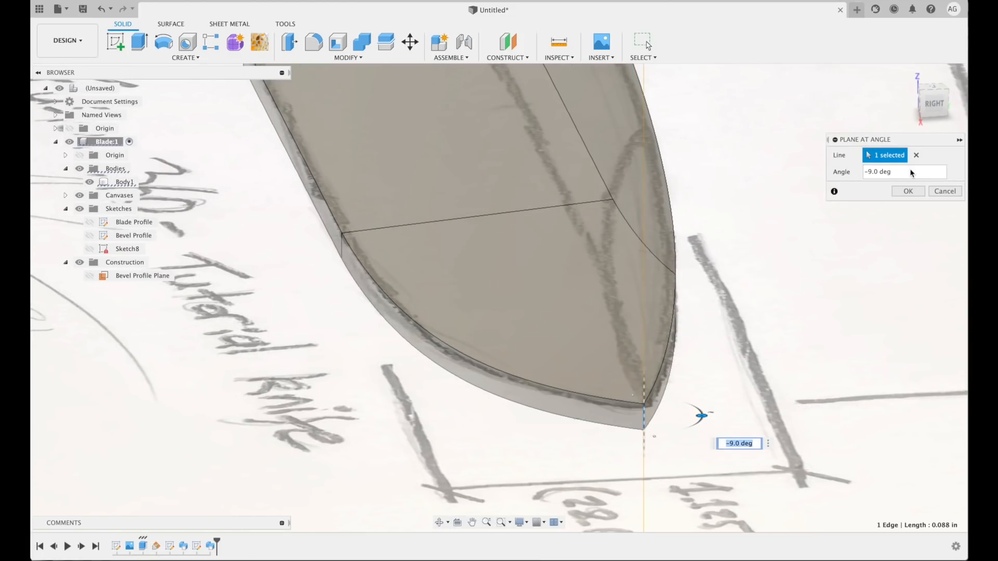
left_click(908, 191)
Start a sketch on the new angled plane at the blade's tip.
middle_click_drag(717, 329, 685, 174, "shift")
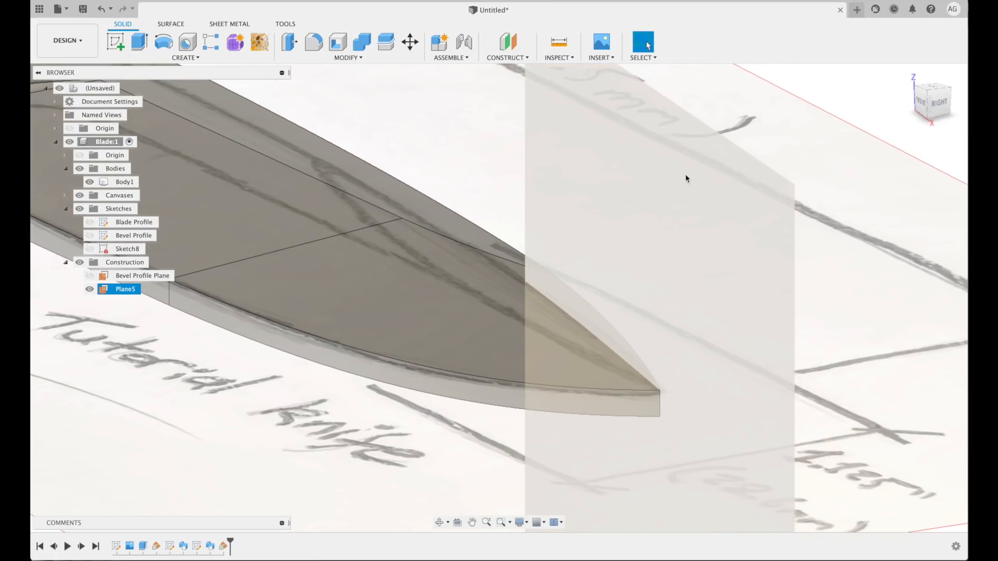
left_click(183, 57)
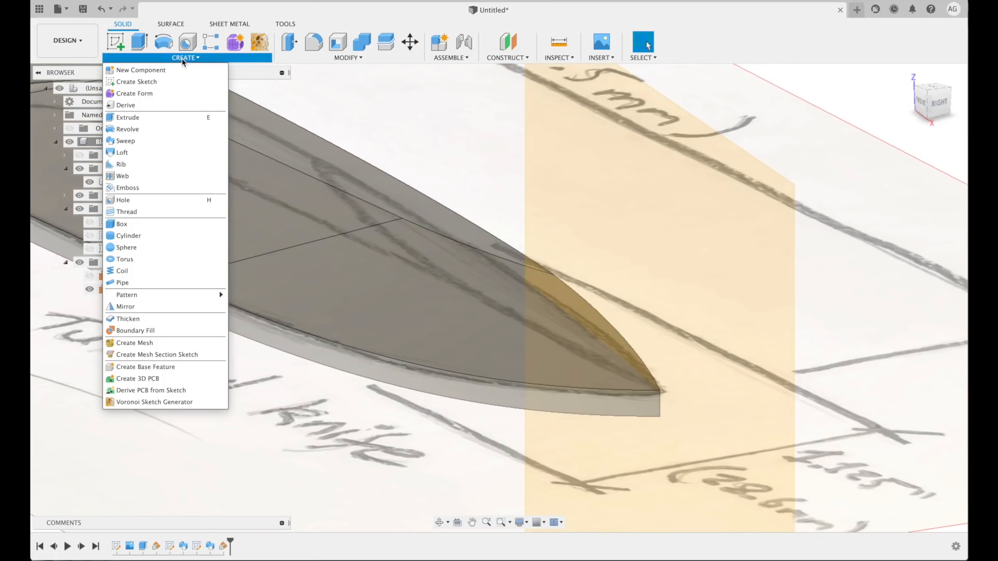
left_click(136, 82)
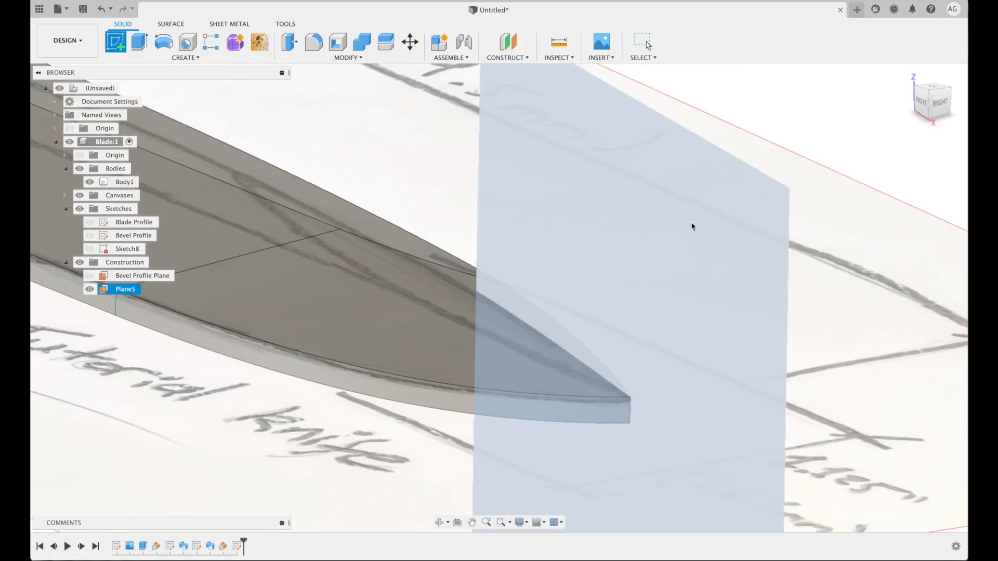
left_click(691, 227)
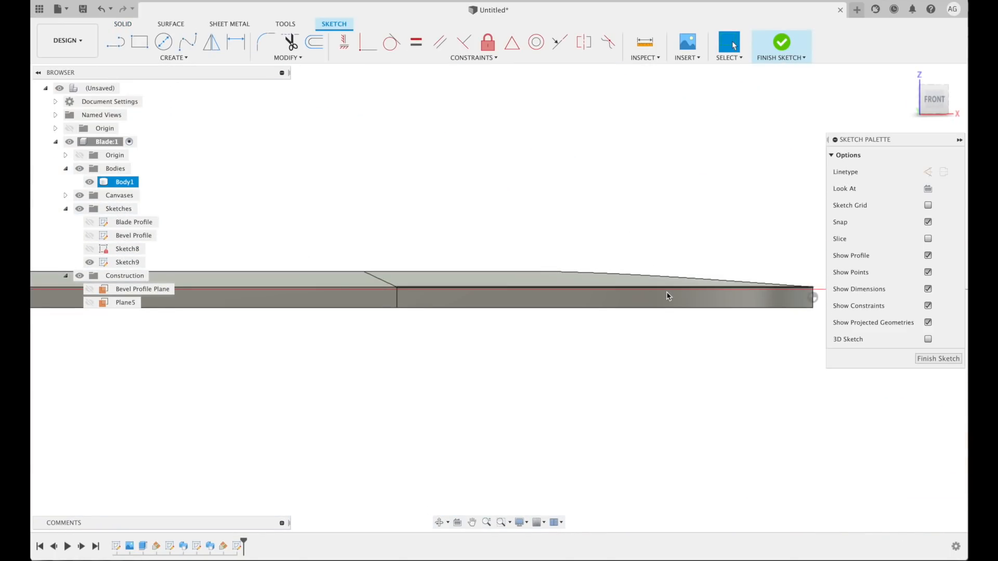
Intersect the whole blade body with the sketch plane using the Bodies selection filter, and hide the body.
left_click(181, 59)
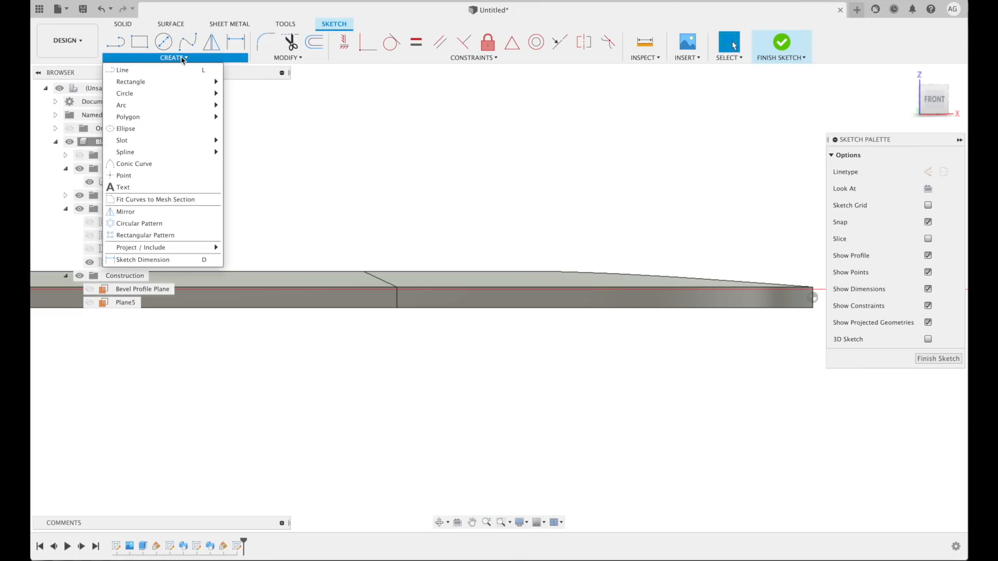
mouse_move(166, 248)
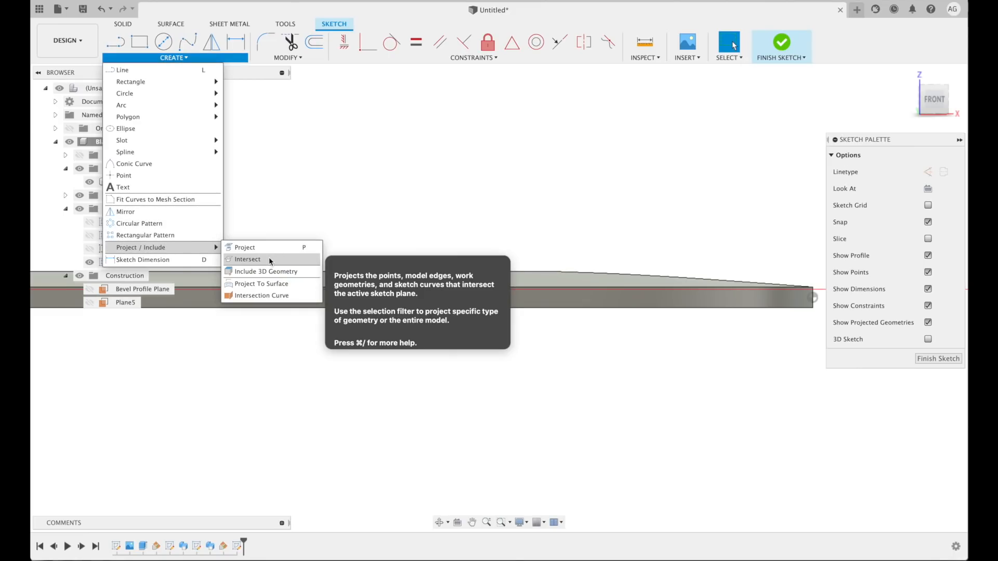
left_click(270, 260)
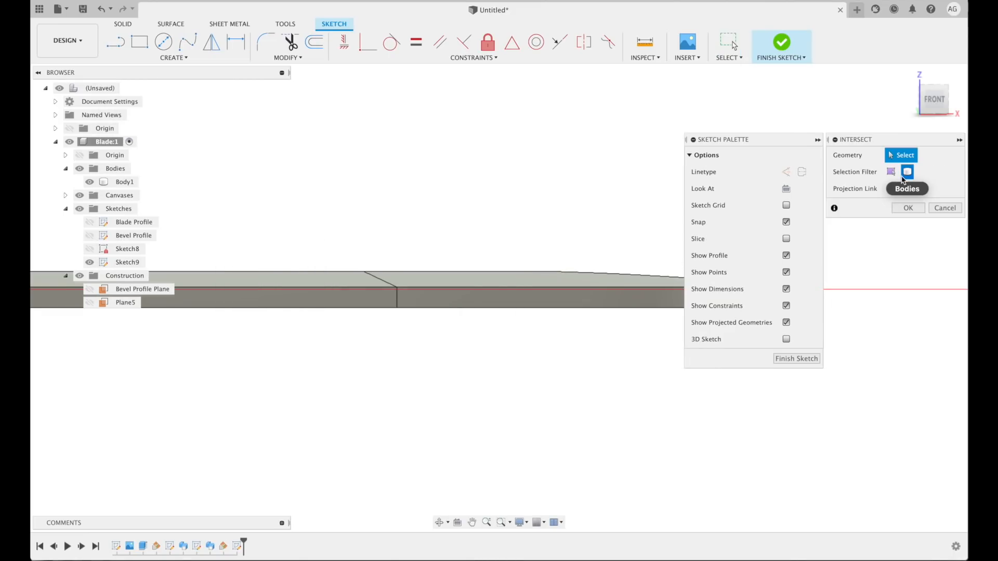
left_click(434, 288)
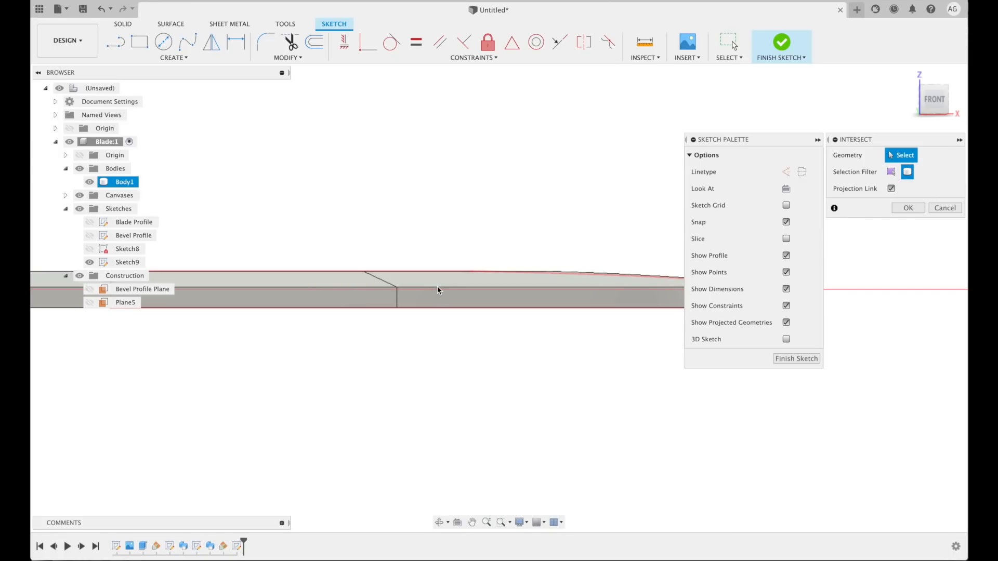
left_click(437, 290)
left_click(909, 208)
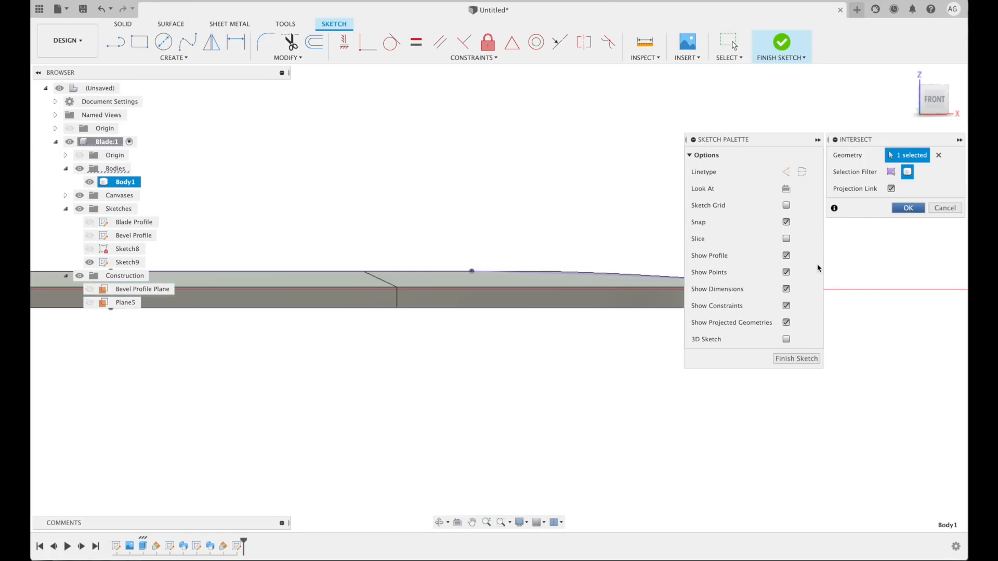
left_click(92, 183)
left_click(92, 182)
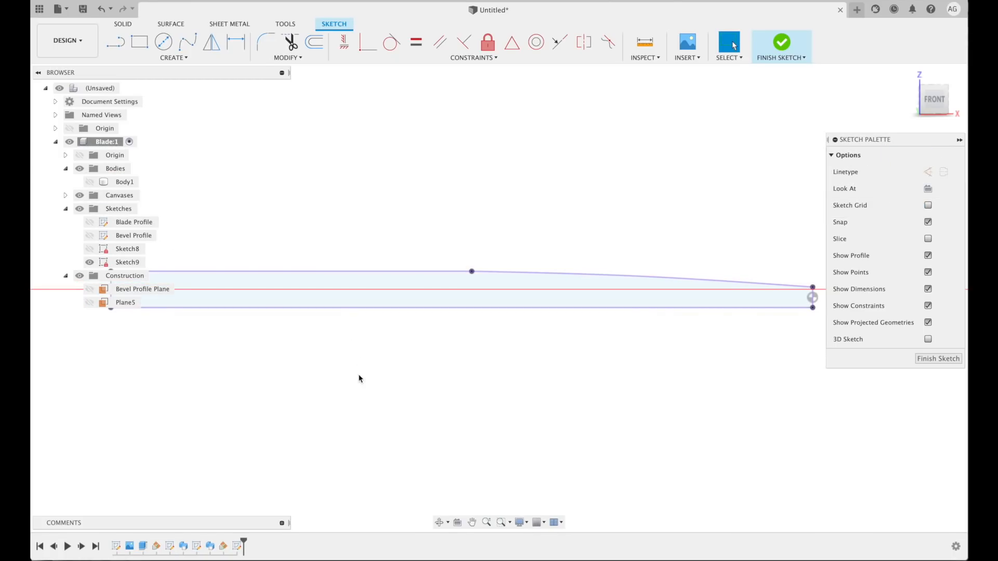
Draw a line from the section's upper corner at the tip to its upper corner at the opposite end, and finish the sketch.
middle_click_drag(359, 378, 466, 392)
middle_click_drag(622, 279, 530, 364)
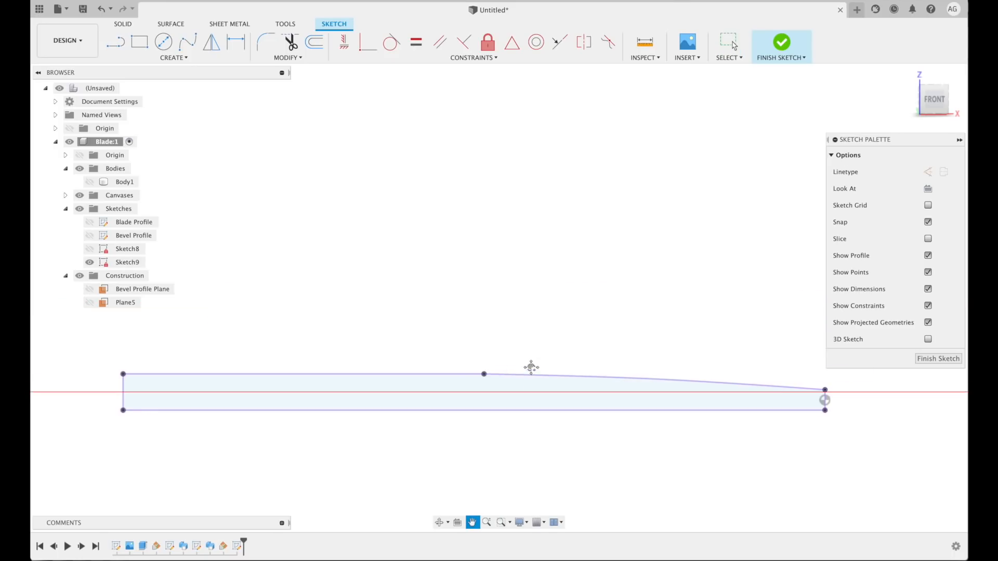
left_click(167, 385)
middle_click_drag(470, 449, 490, 443)
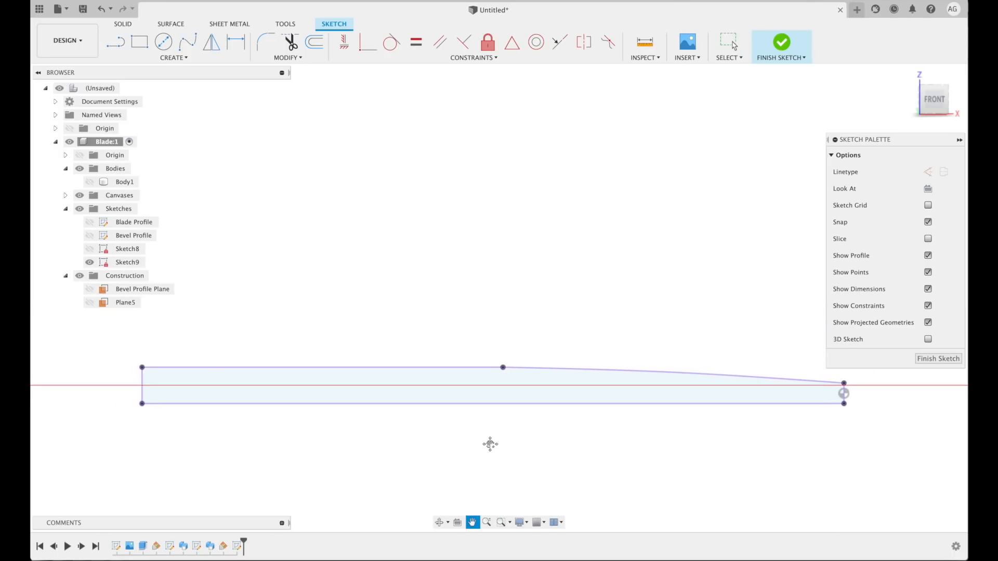
key("l")
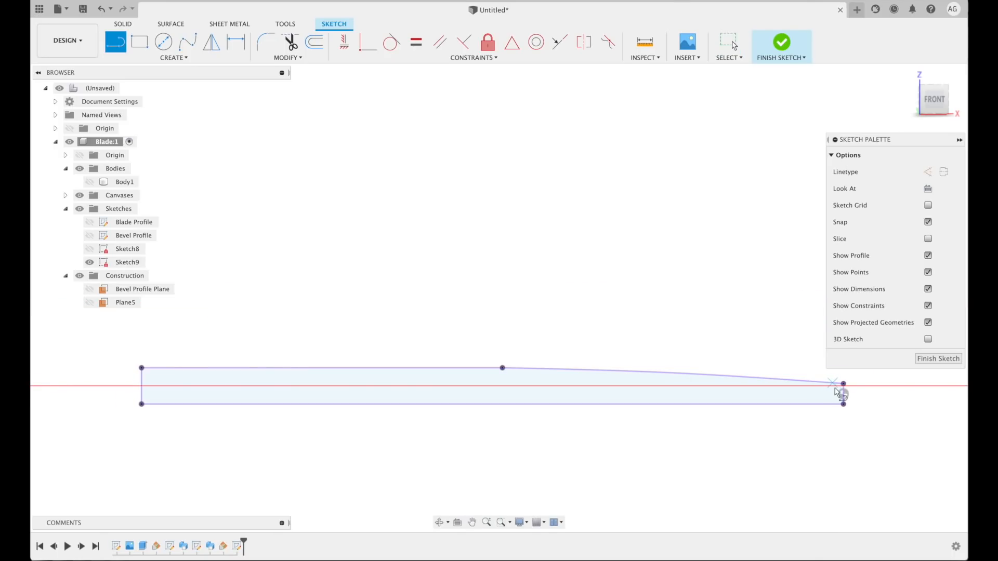
left_click(174, 57)
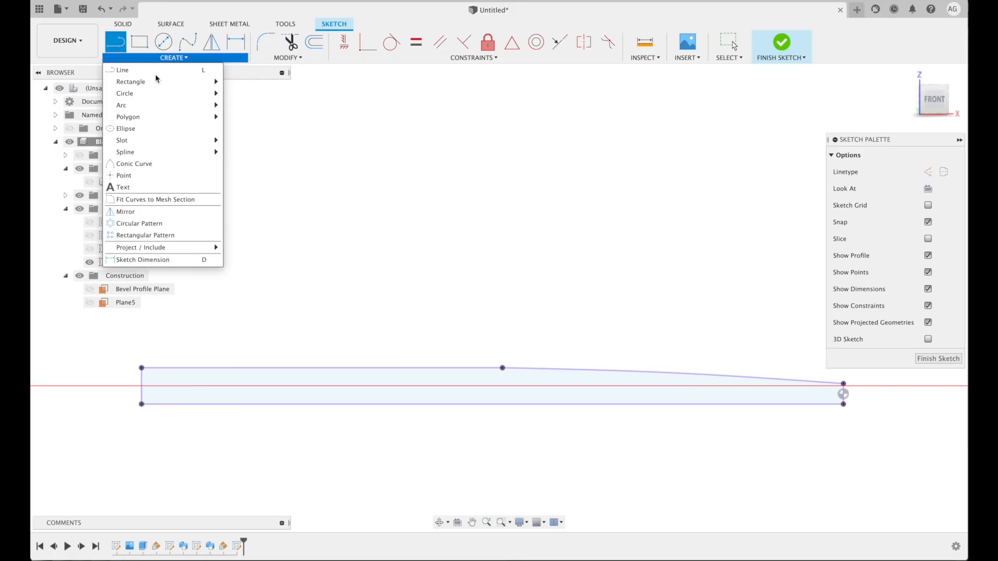
left_click(127, 67)
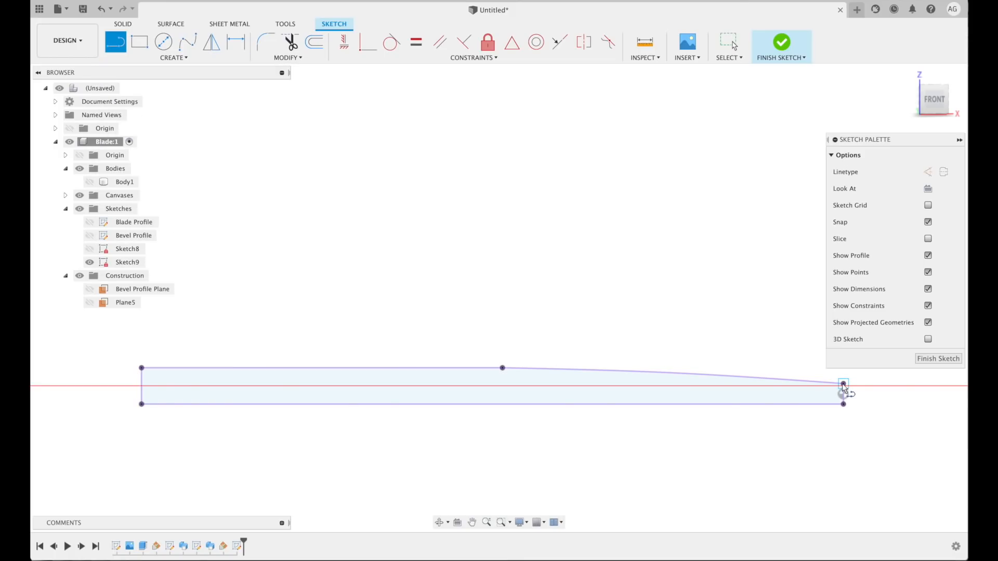
left_click(843, 384)
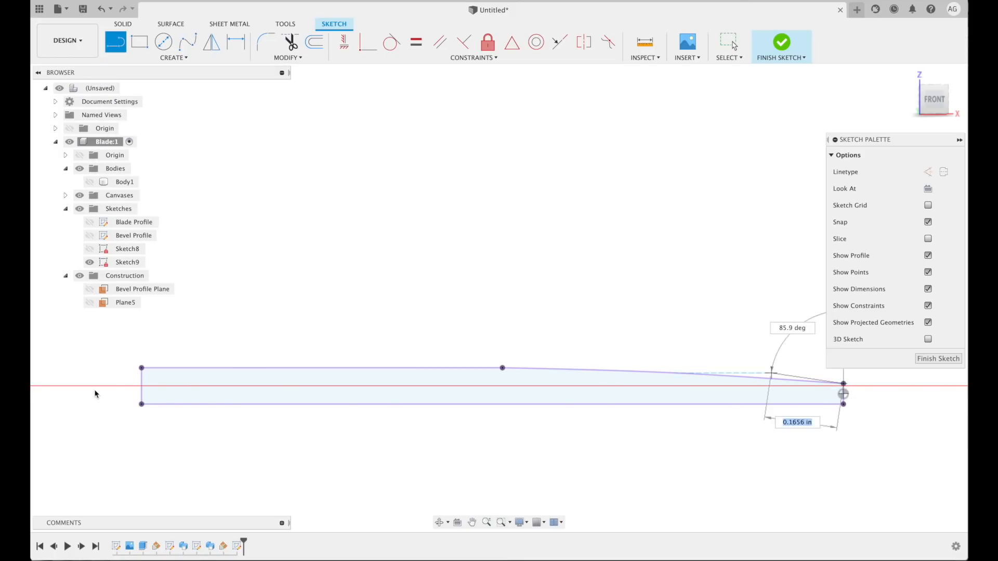
left_click(141, 368)
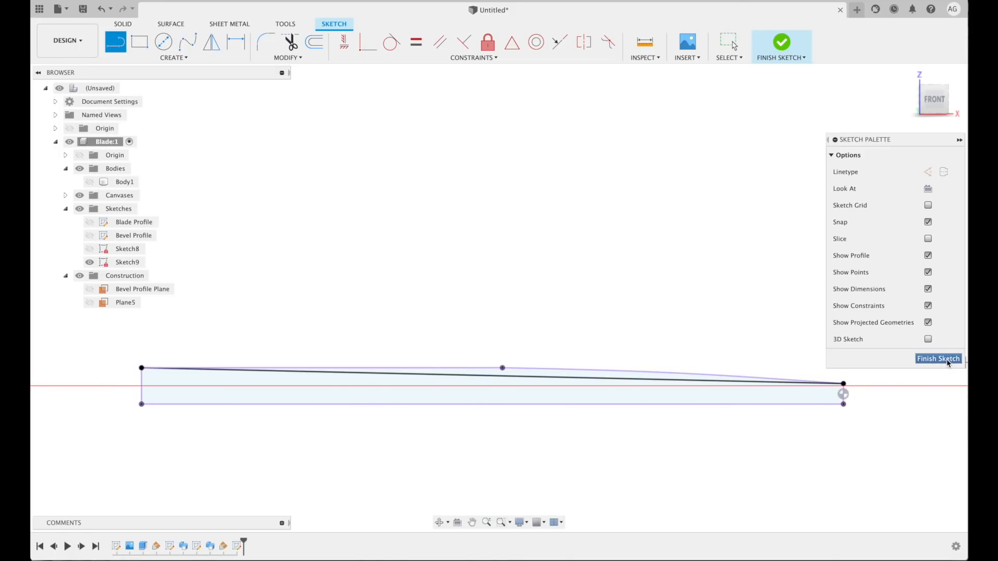
left_click(938, 358)
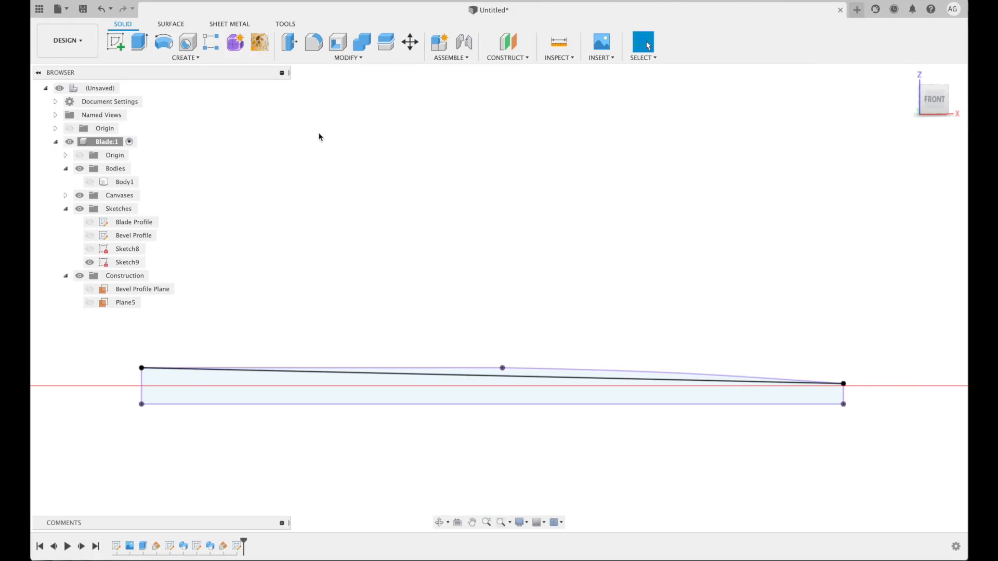
Create a construction plane at 15 degrees through the slanted sketch line, showing the blade body again to judge the angle.
left_click(520, 57)
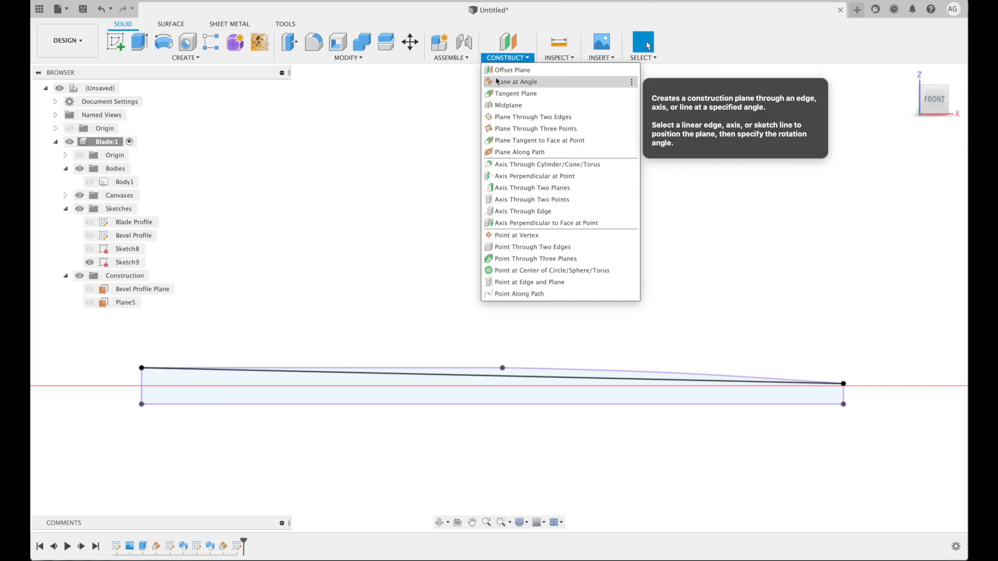
left_click(513, 82)
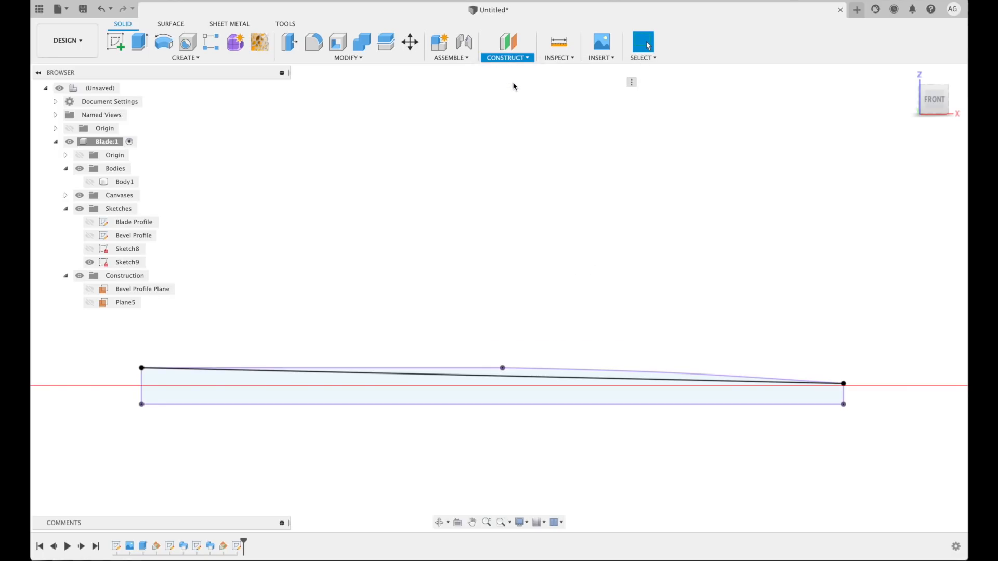
left_click(470, 374)
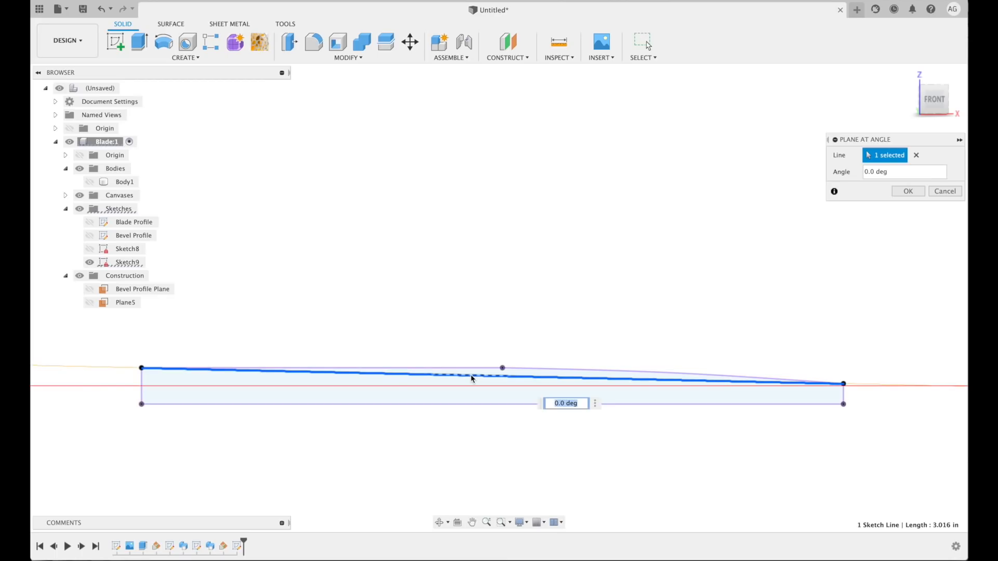
left_click(90, 181)
middle_click_drag(485, 343, 415, 377, "shift")
left_click_drag(507, 312, 516, 313)
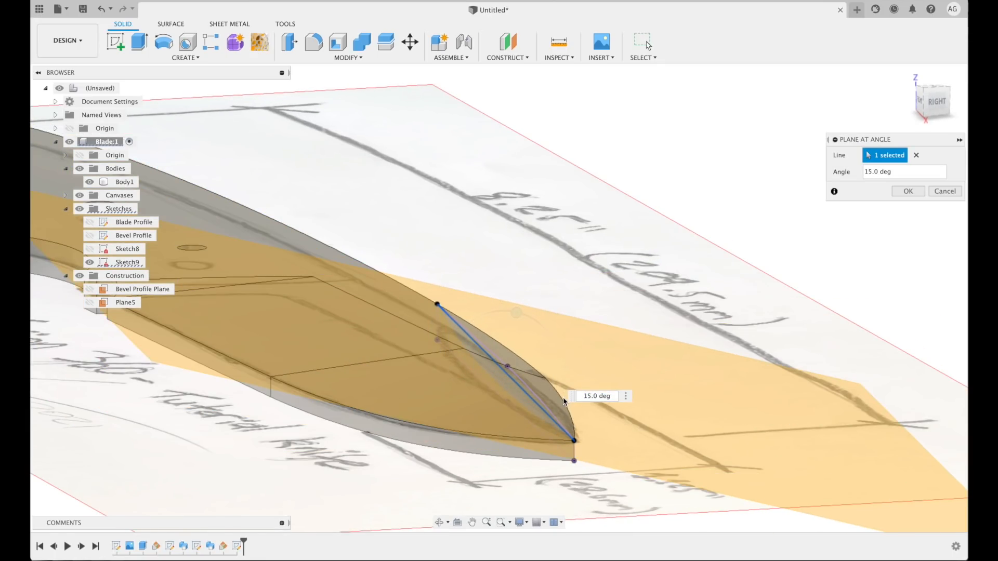
mouse_move(579, 420)
middle_mouse_down("shift")
mouse_move(569, 416)
mouse_move(581, 423)
middle_mouse_up("shift")
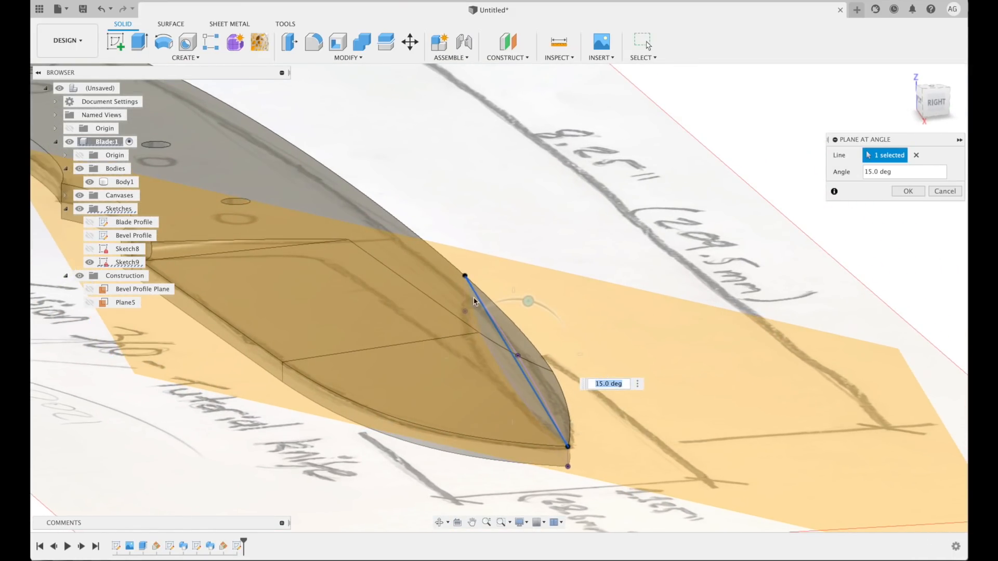
left_click(905, 192)
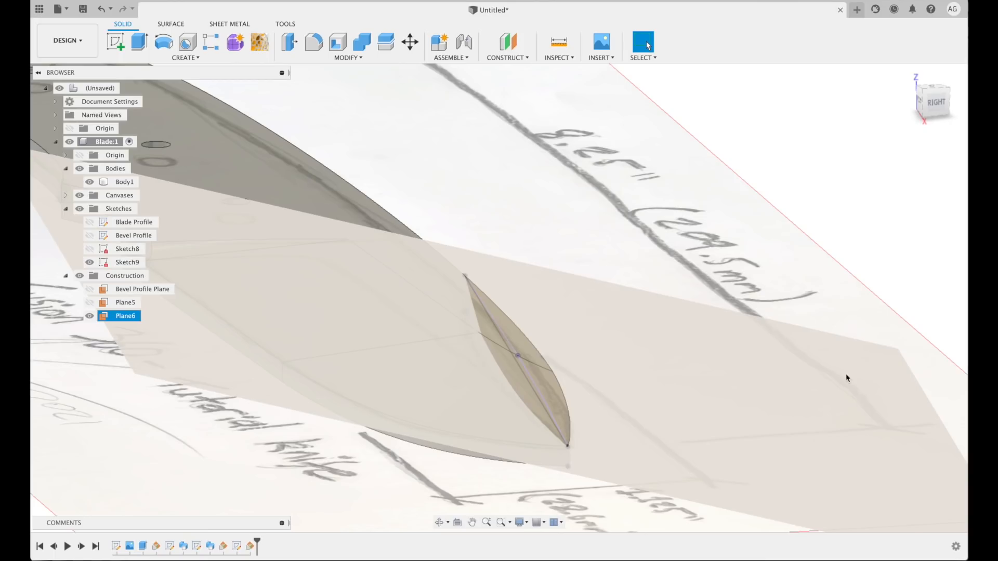
Split the blade body with the 15-degree construction plane at the tip-side spine.
left_click(341, 58)
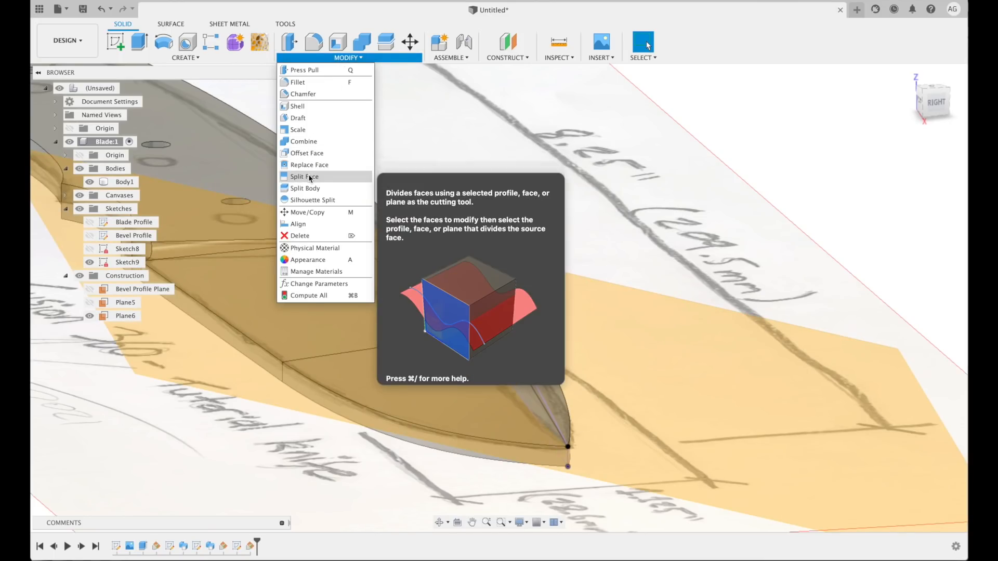
left_click(299, 188)
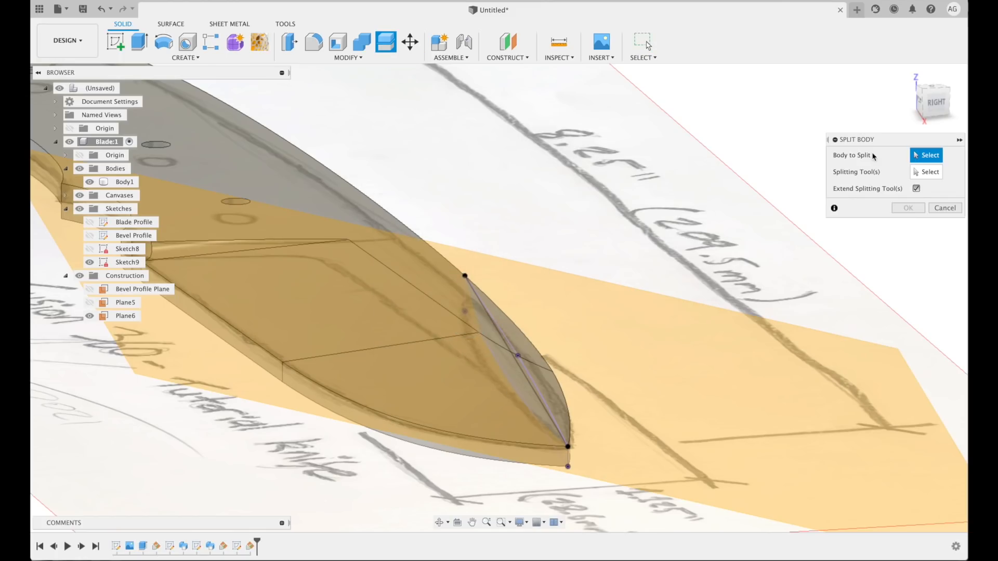
left_click(243, 160)
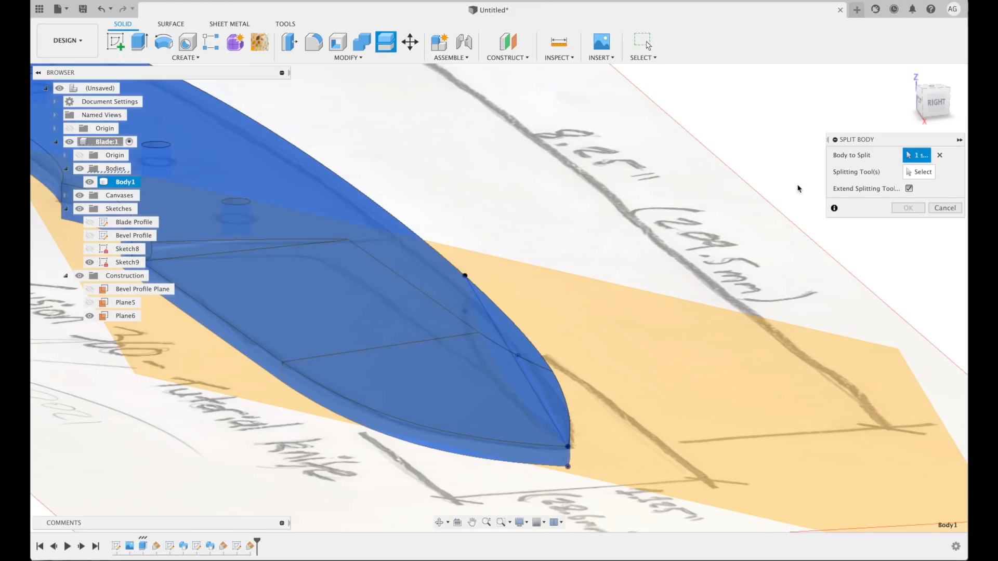
left_click(916, 172)
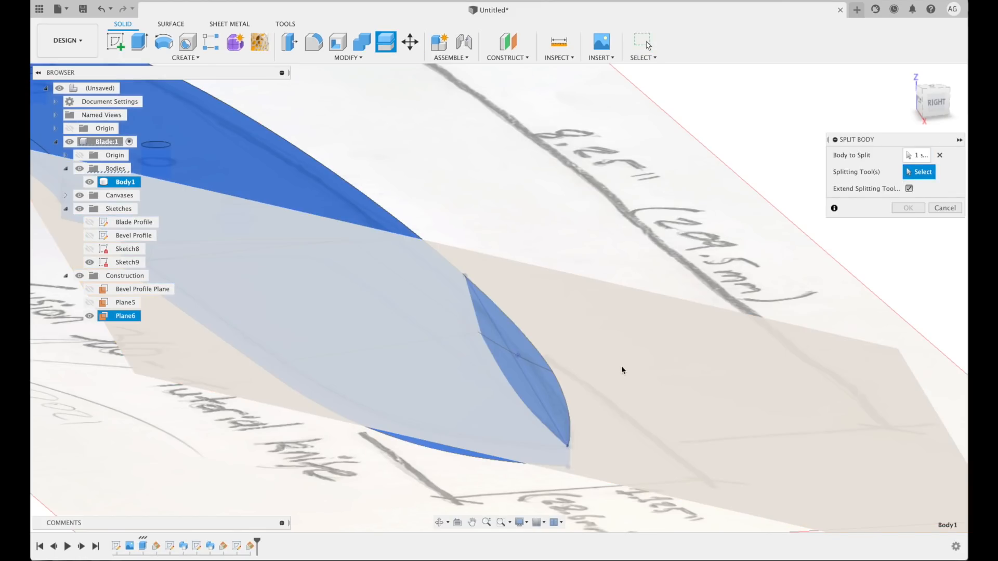
left_click(604, 331)
left_click(909, 191)
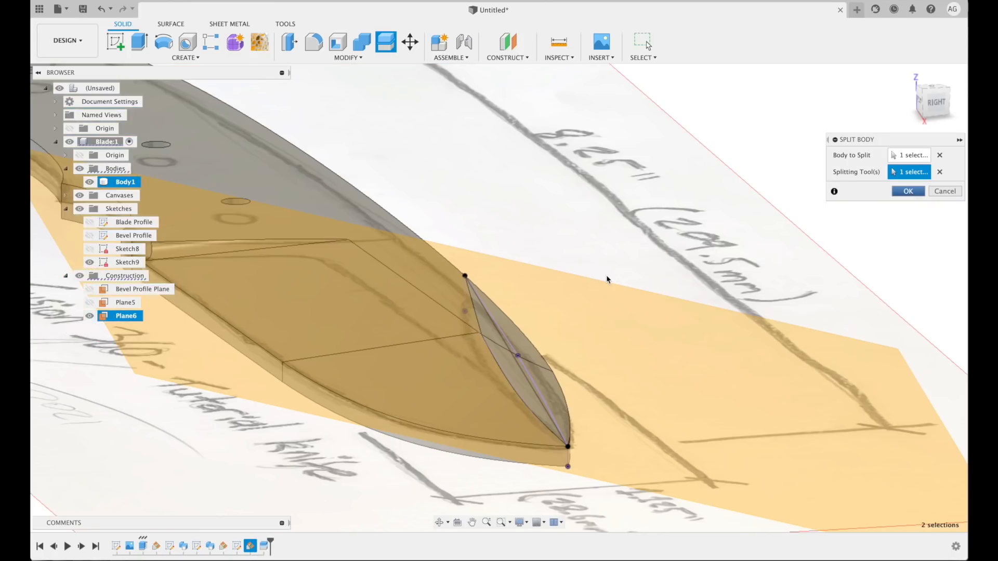
Hide the split-off spine piece, the cutting plane and the slanted line's sketch, and look over the remaining blade.
left_click(89, 195)
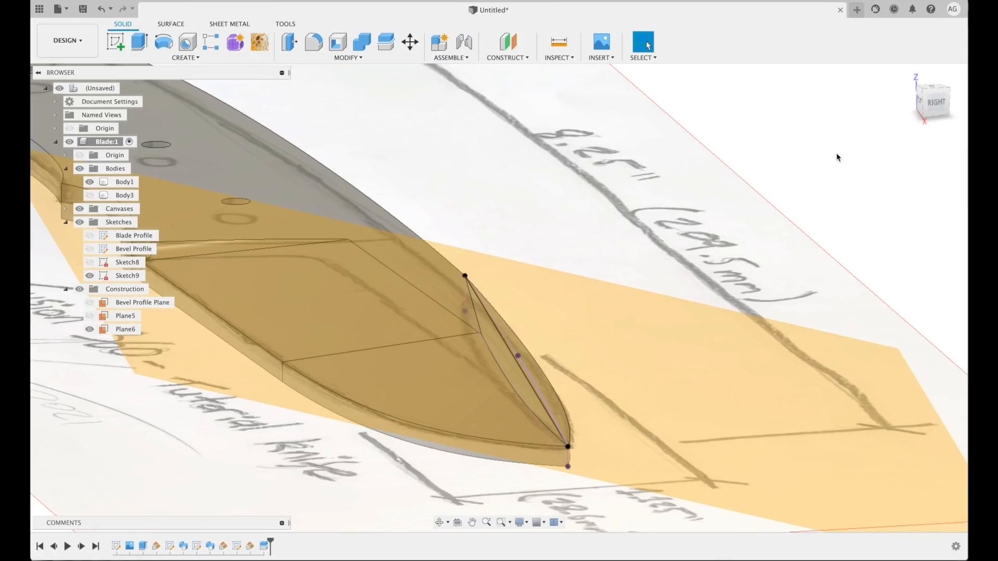
left_click(90, 276)
left_click(120, 182)
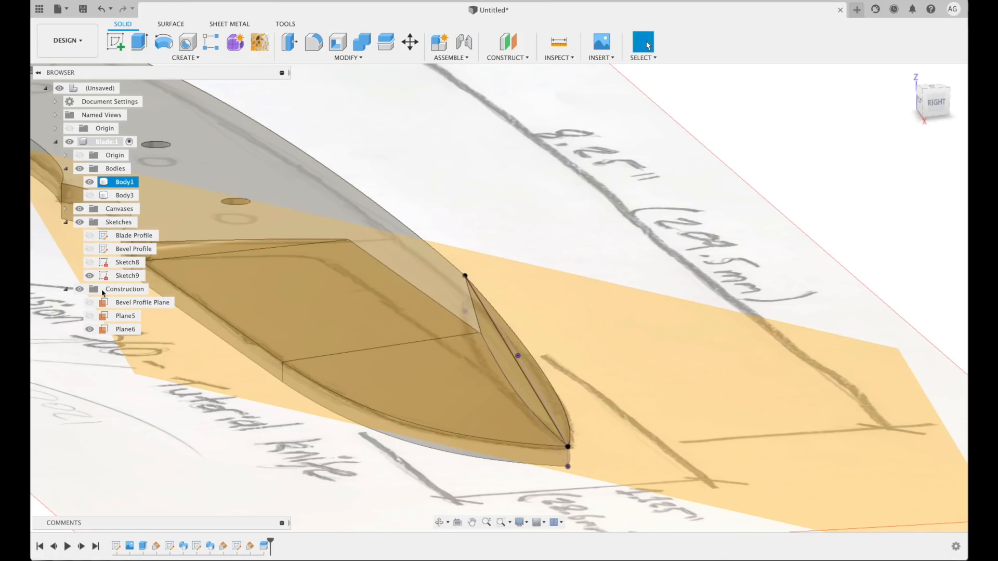
left_click(106, 195)
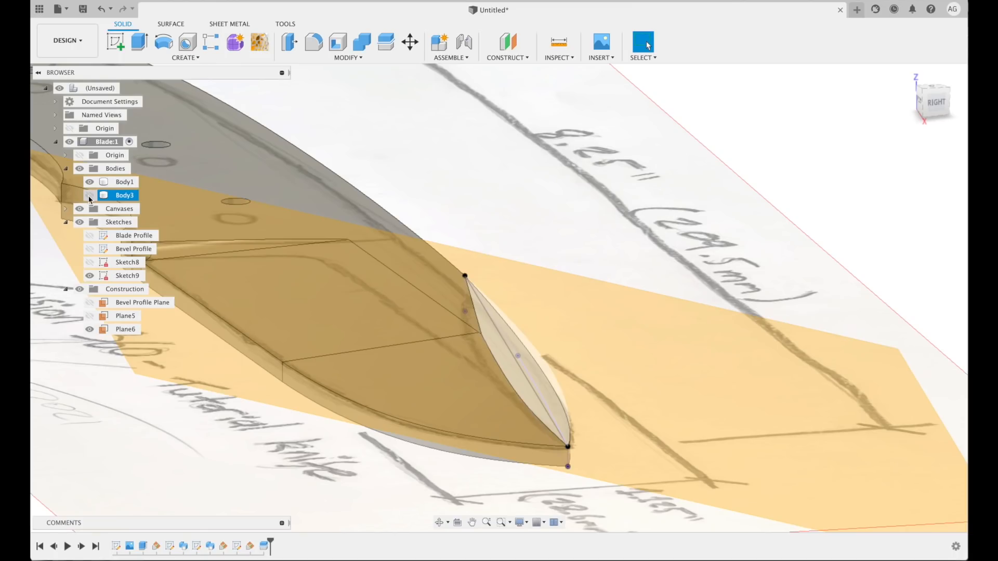
left_click(90, 329)
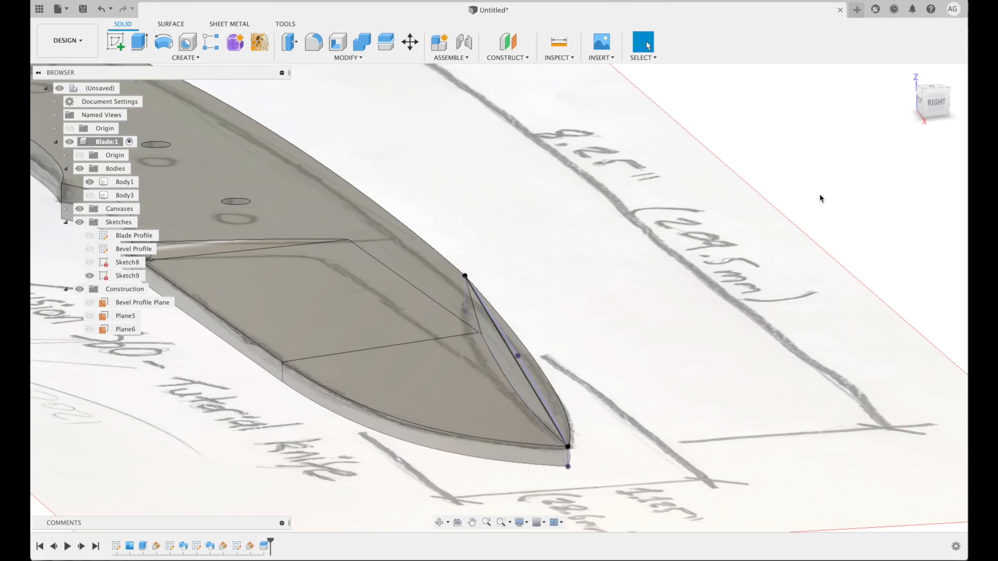
left_click(89, 275)
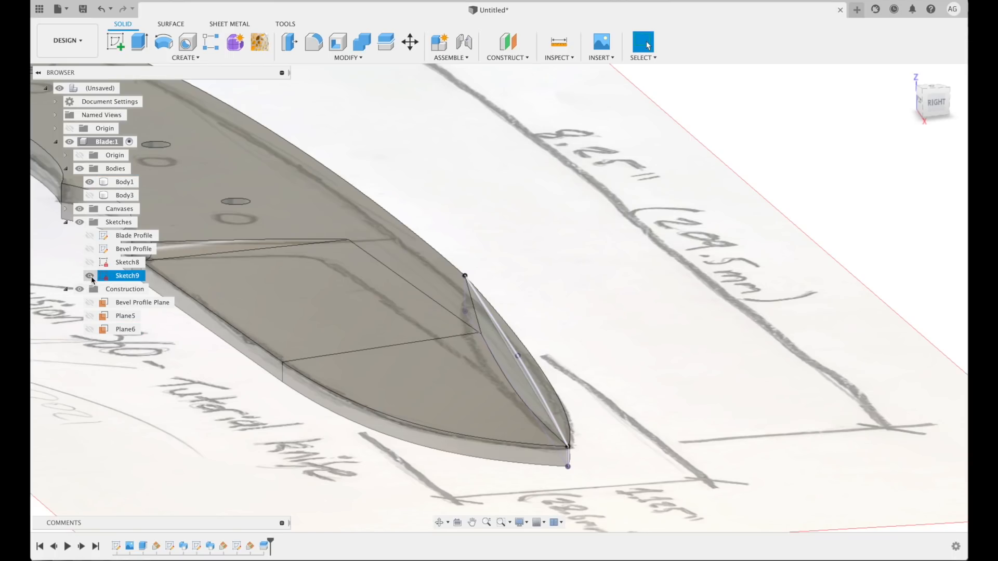
left_click(125, 182)
middle_click_drag(389, 332, 460, 378, "shift")
left_click(544, 182)
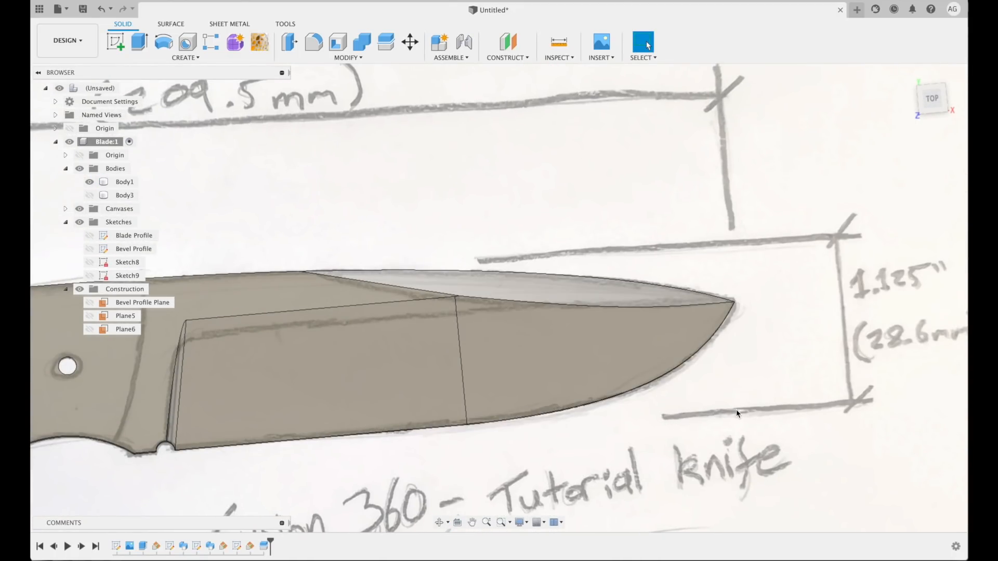
scroll(736, 412, "down", 5)
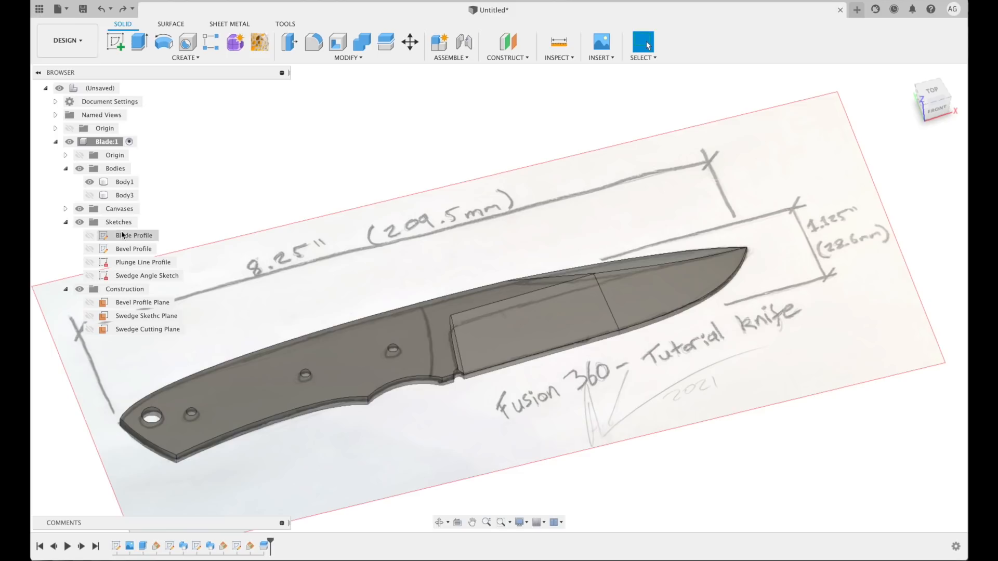
Identify the split-off spine piece by toggling its visibility, and remove it with the Remove command.
left_click(90, 196)
left_click(90, 195)
left_click(90, 195)
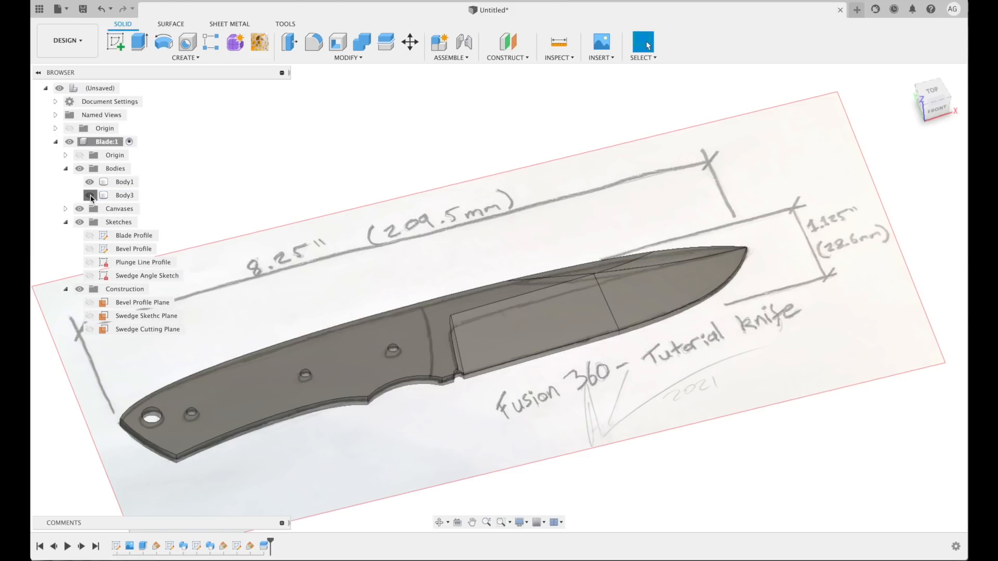
left_click(90, 196)
left_click(90, 195)
right_click(124, 198)
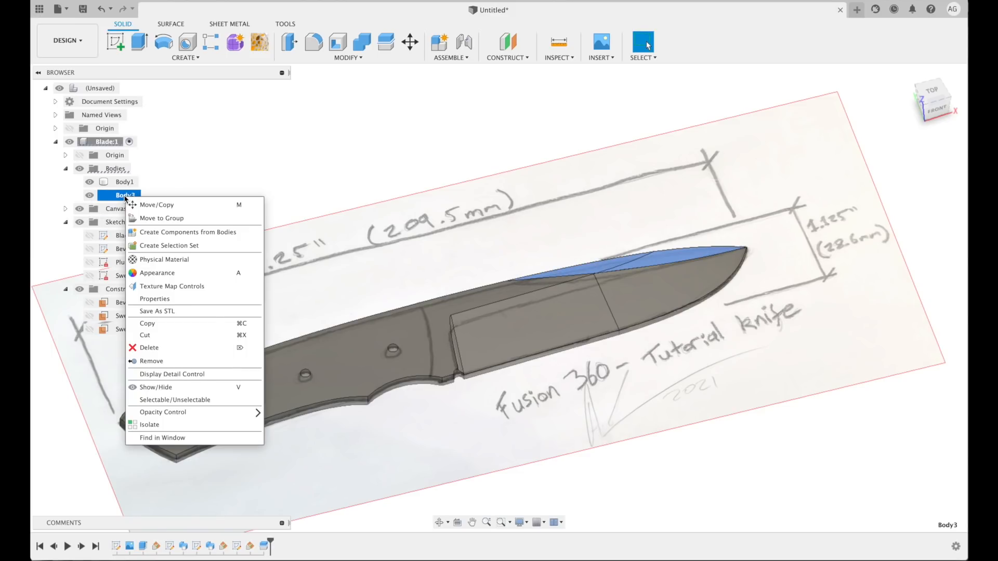
left_click(158, 361)
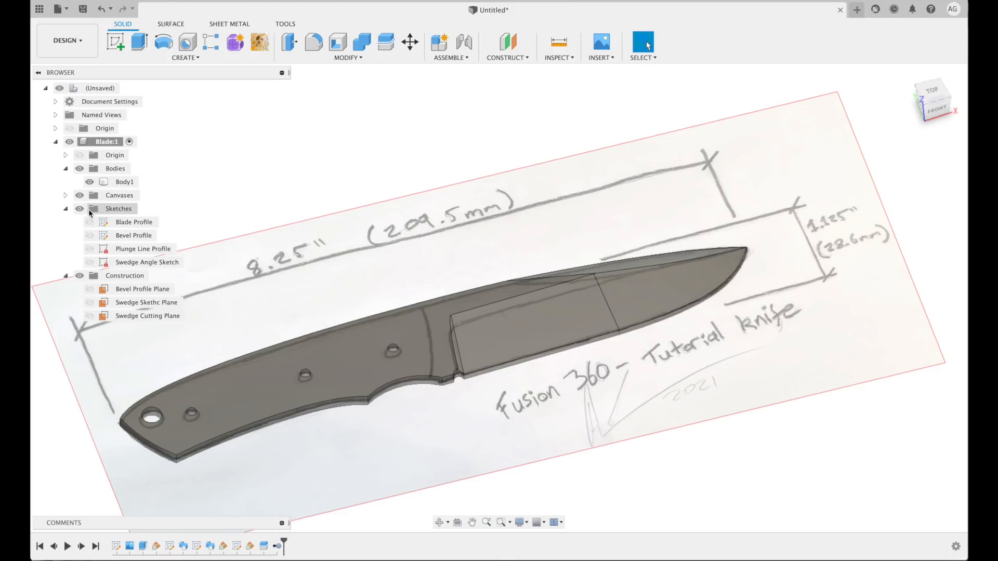
Hide the Blade Canvas reference drawing and view the blade on its own.
left_click(66, 196)
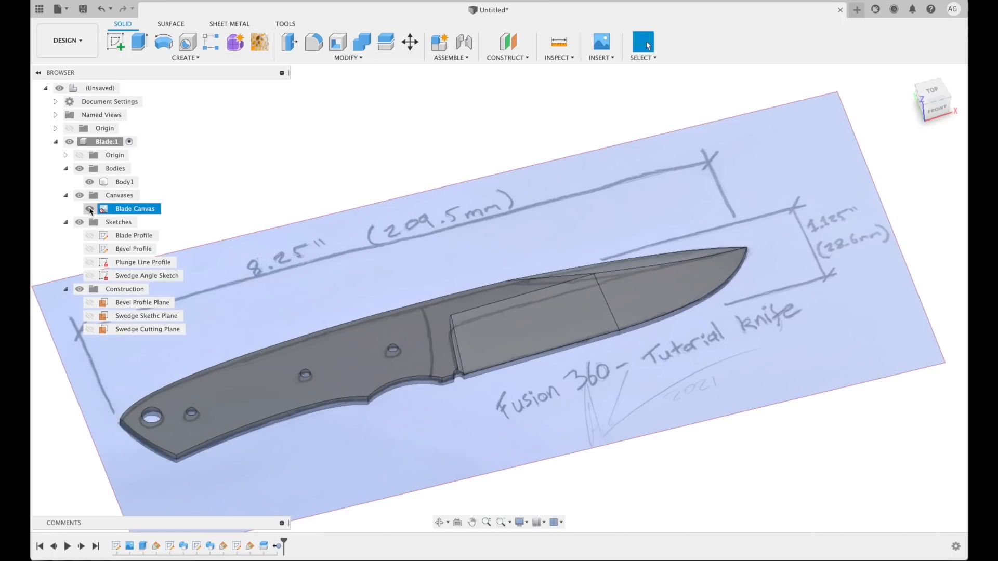
left_click(90, 209)
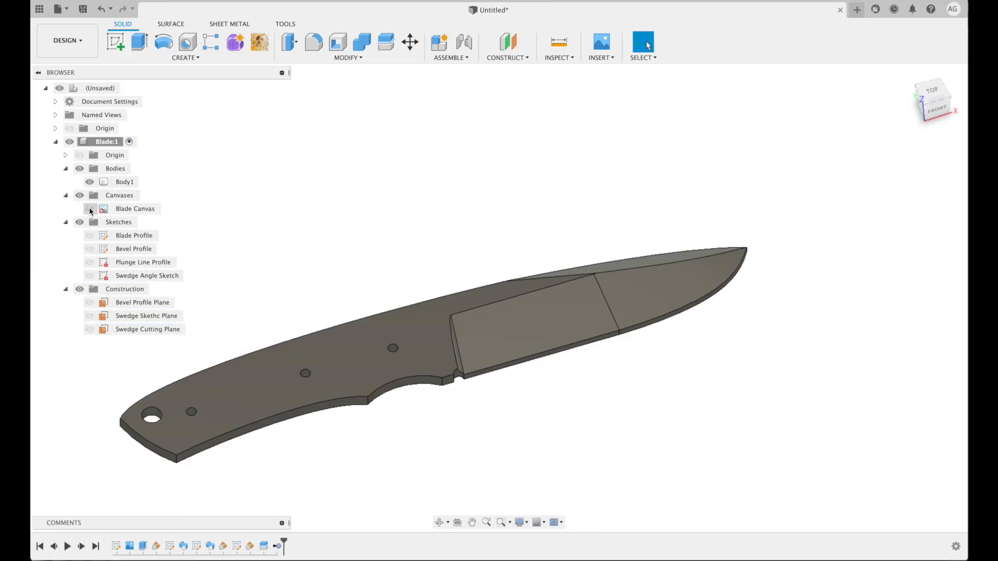
middle_click_drag(662, 314, 654, 355, "shift")
middle_click_drag(784, 379, 631, 322, "shift")
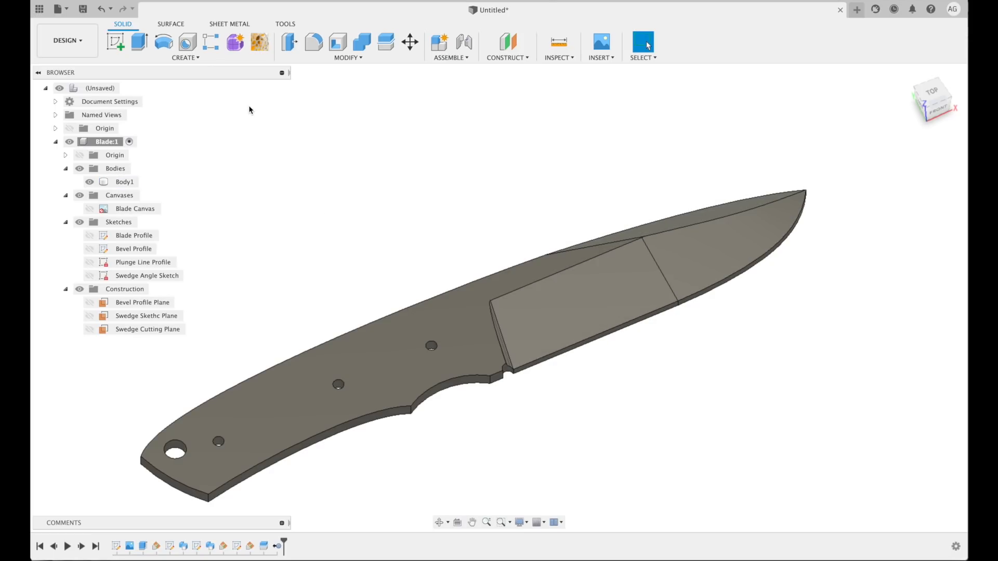
Mirror the plunge line face, both edge bevel faces and the swedge face across the XY origin plane using the Faces type.
left_click(186, 58)
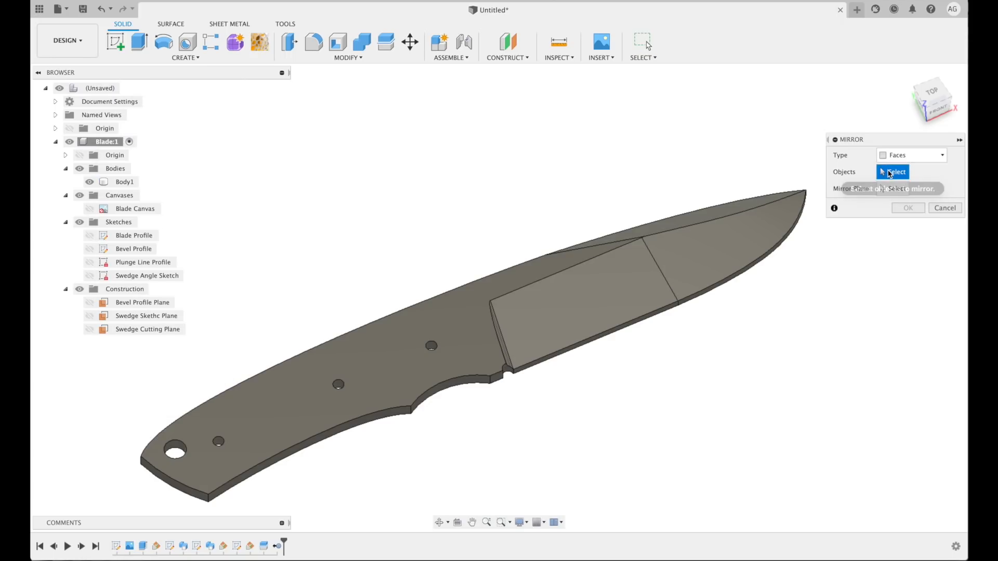
scroll(510, 320, "up", 5)
left_click(533, 363)
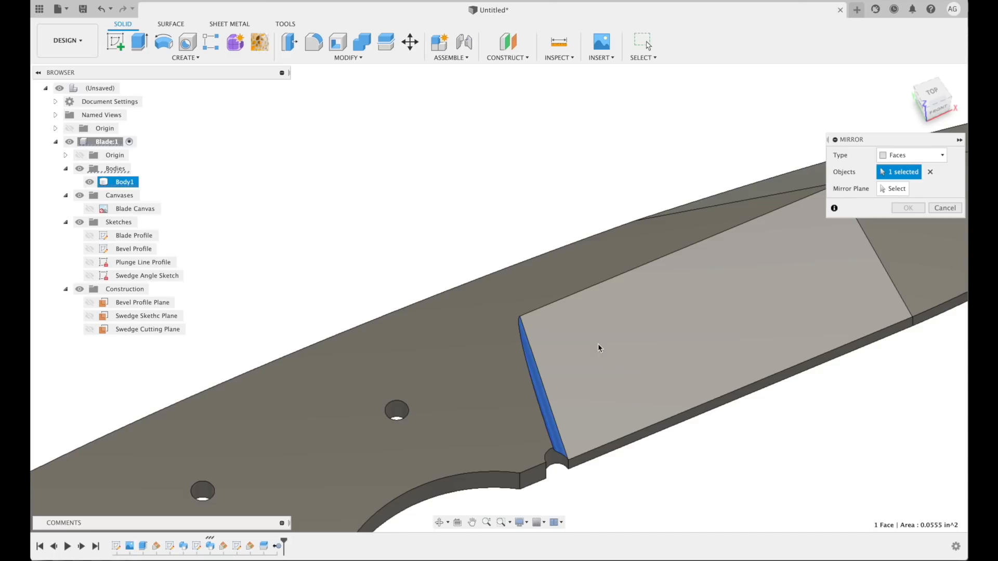
left_click(599, 345)
middle_click_drag(785, 275, 515, 374)
left_click(672, 307)
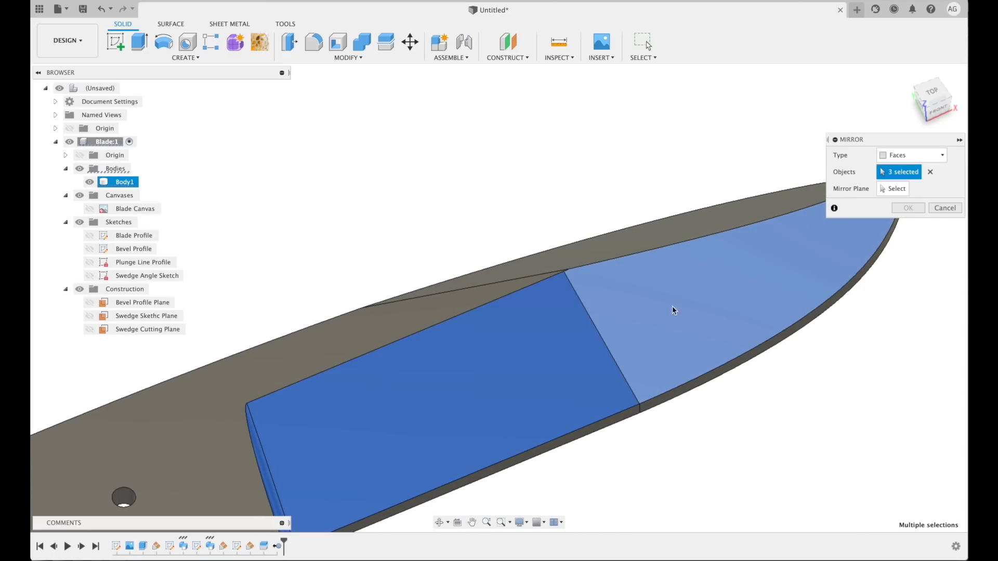
left_click(650, 232)
scroll(732, 343, "down", 3)
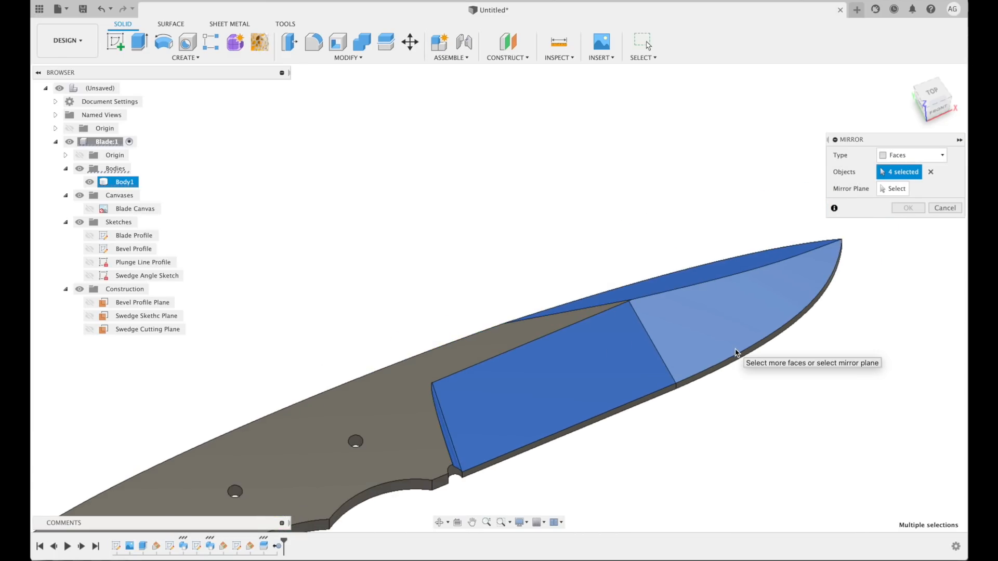
left_click(896, 188)
middle_click_drag(452, 497, 431, 335)
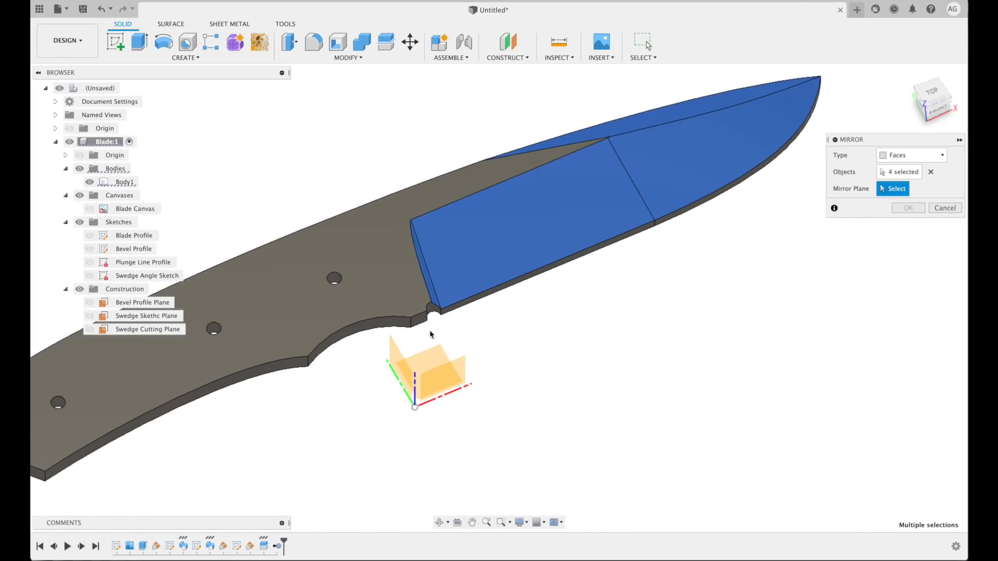
left_click(428, 361)
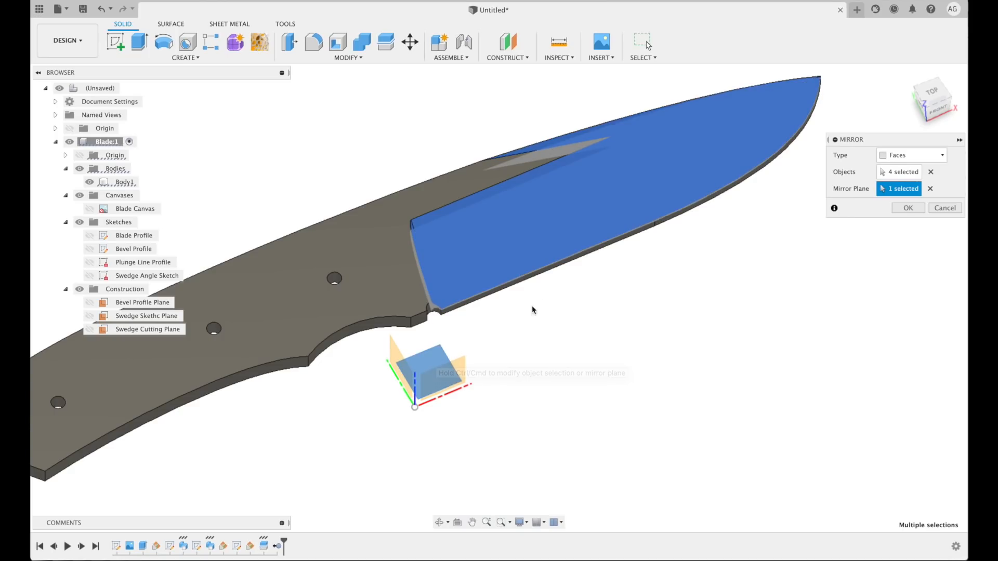
middle_click_drag(580, 316, 549, 244, "shift")
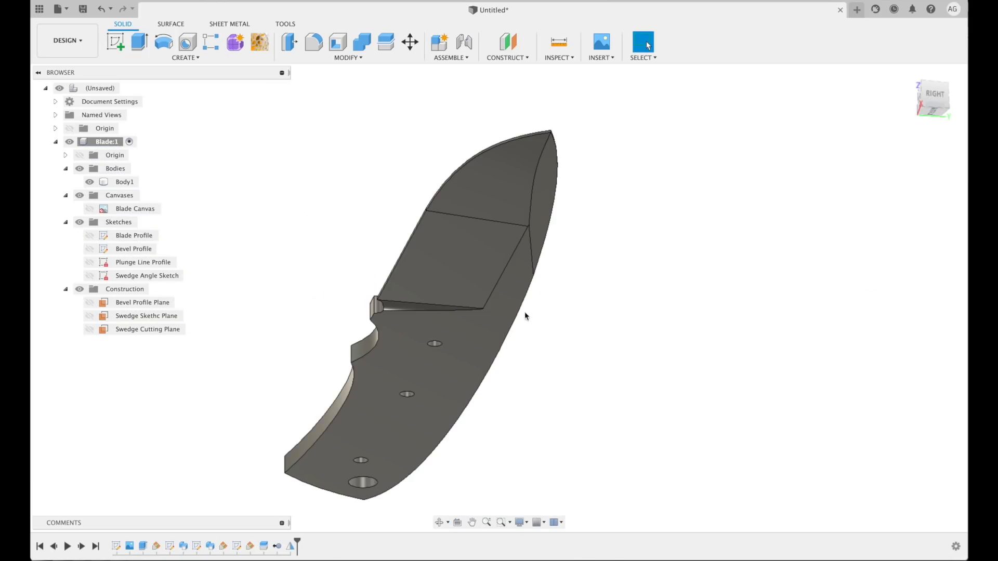
middle_click_drag(525, 316, 552, 297, "shift")
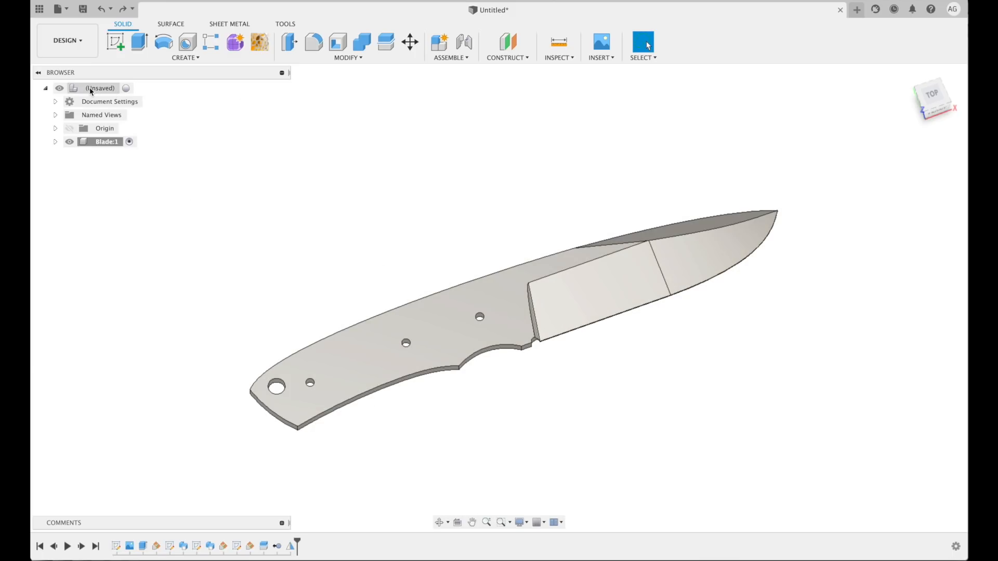
Activate the top-level assembly and create an internal component named Handle Scale Right.
left_click(126, 88)
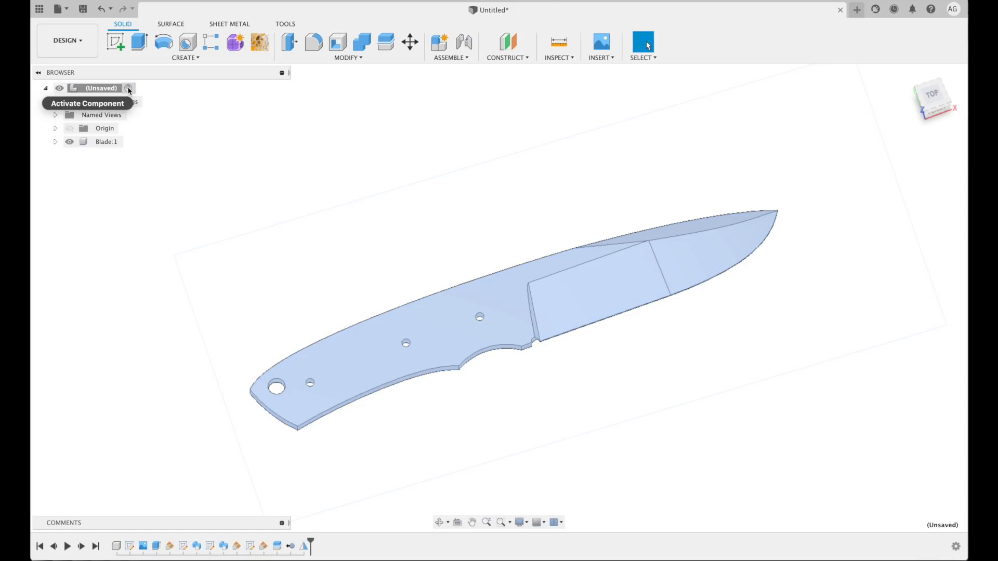
left_click(185, 57)
left_click(165, 69)
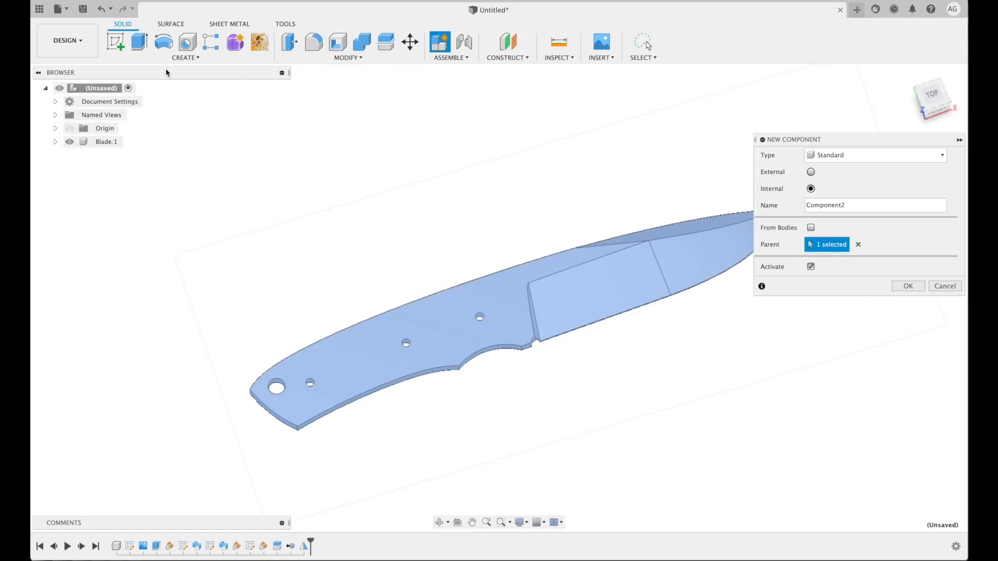
double_click(840, 207)
type("Handle Scale Right")
key("Return")
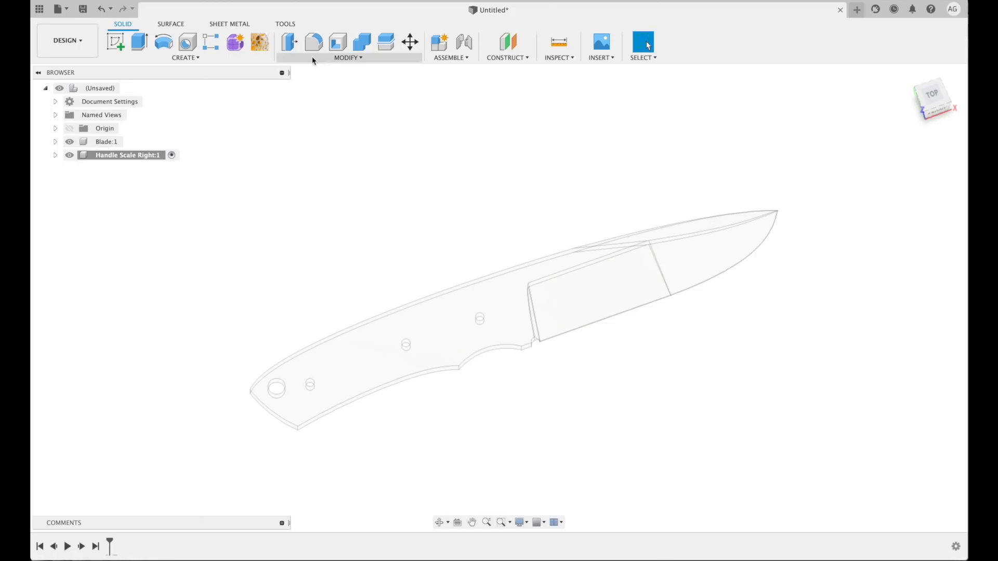
Start a sketch in the handle scale component on the blade's flat handle face.
left_click(187, 58)
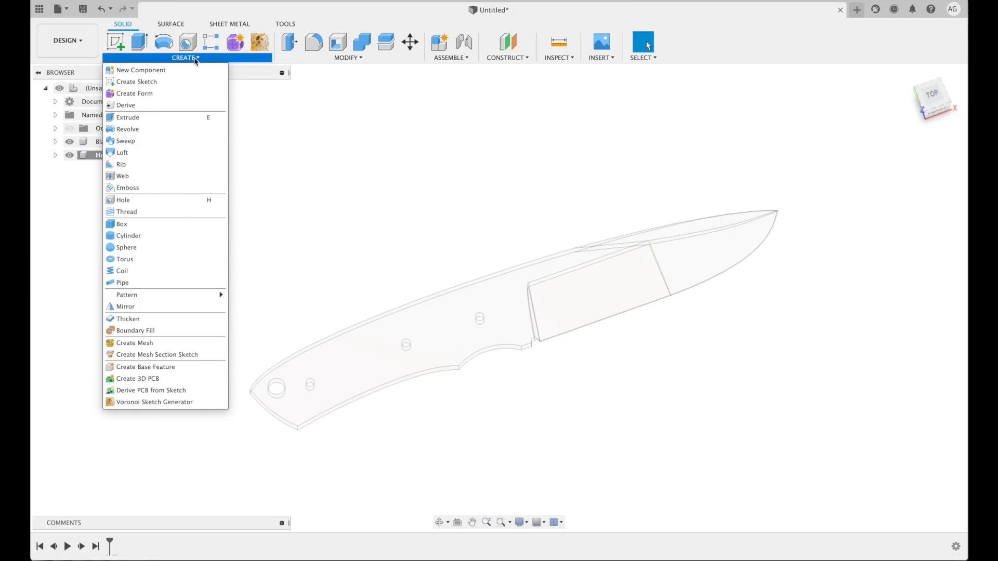
left_click(142, 85)
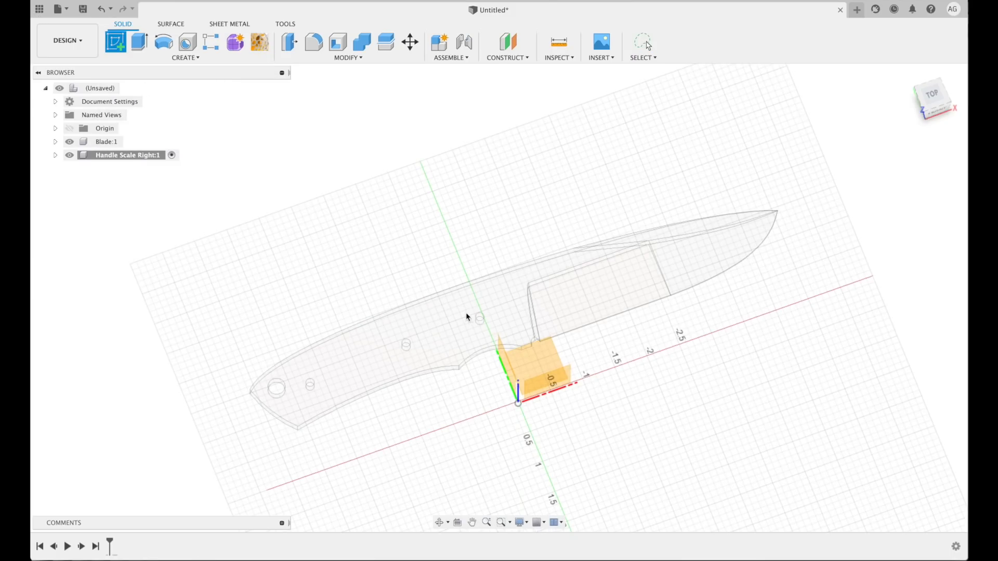
left_click(421, 354)
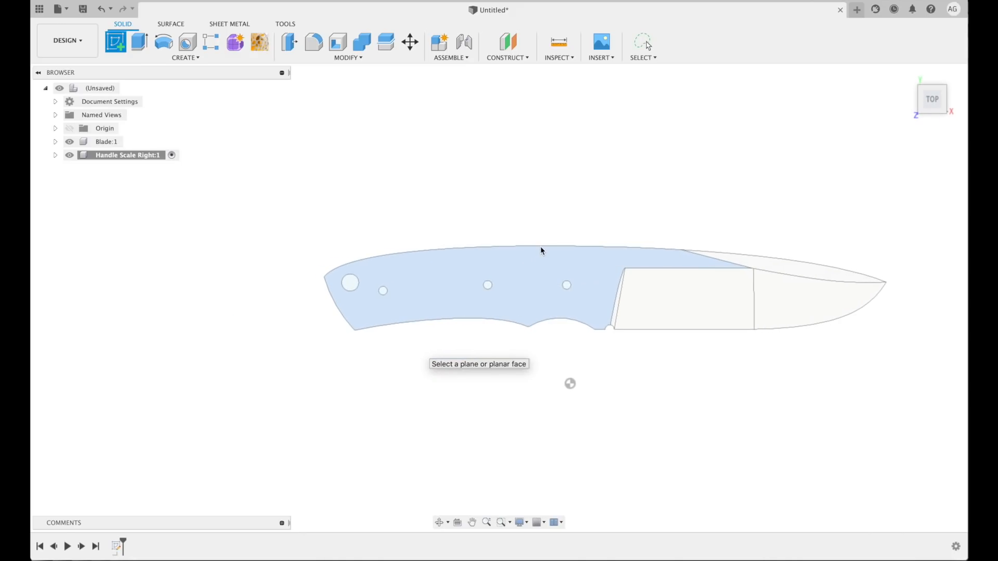
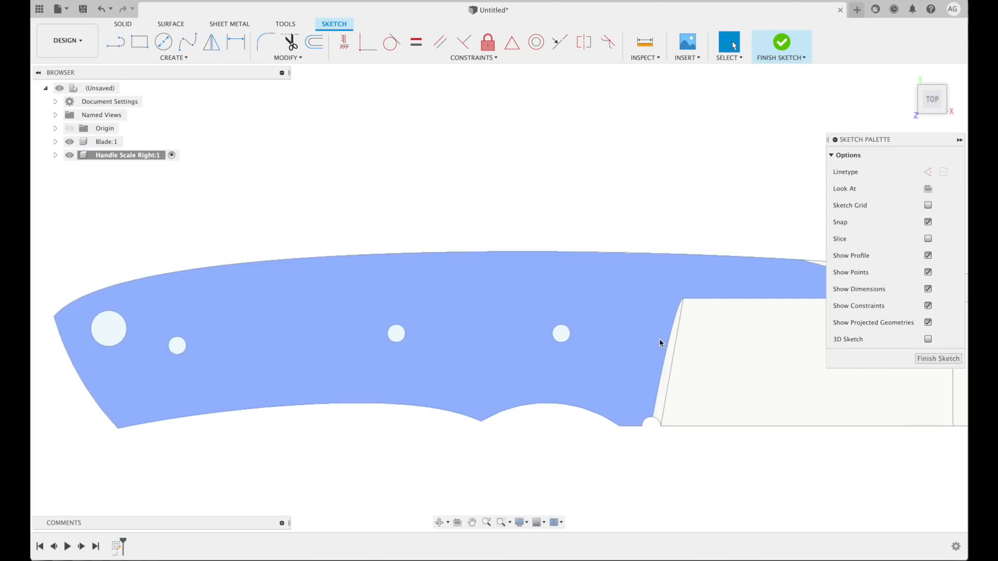
Sketch a three-point arc across the front of the handle, from the finger groove edge up to the spine, and finish the sketch.
left_click(176, 60)
mouse_move(177, 104)
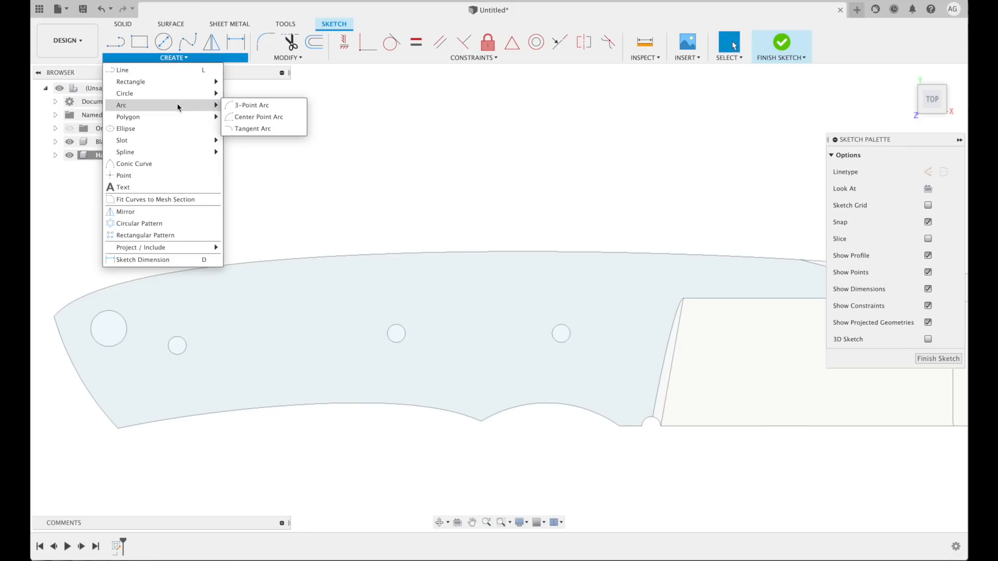
left_click(244, 104)
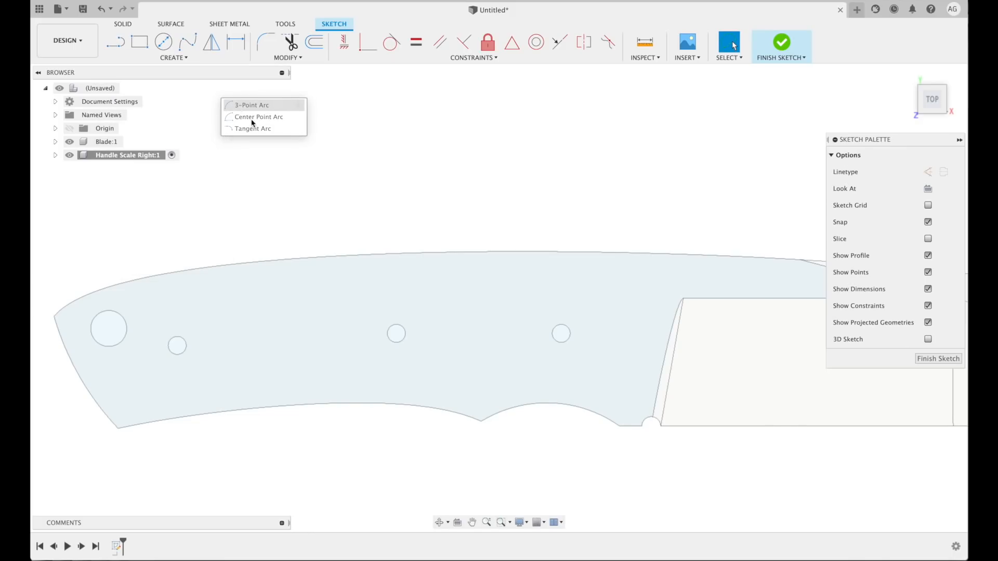
left_click(598, 414)
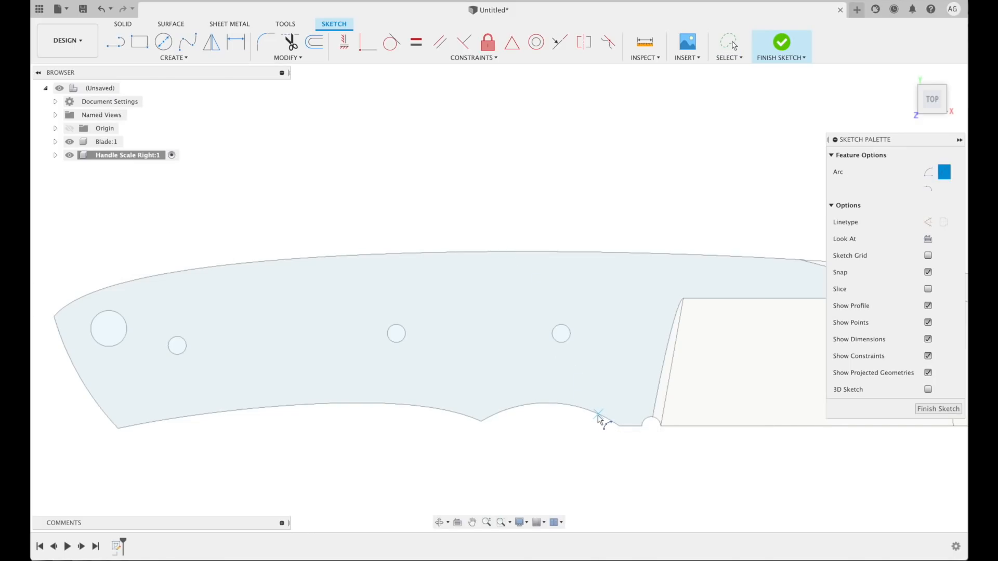
left_click(649, 254)
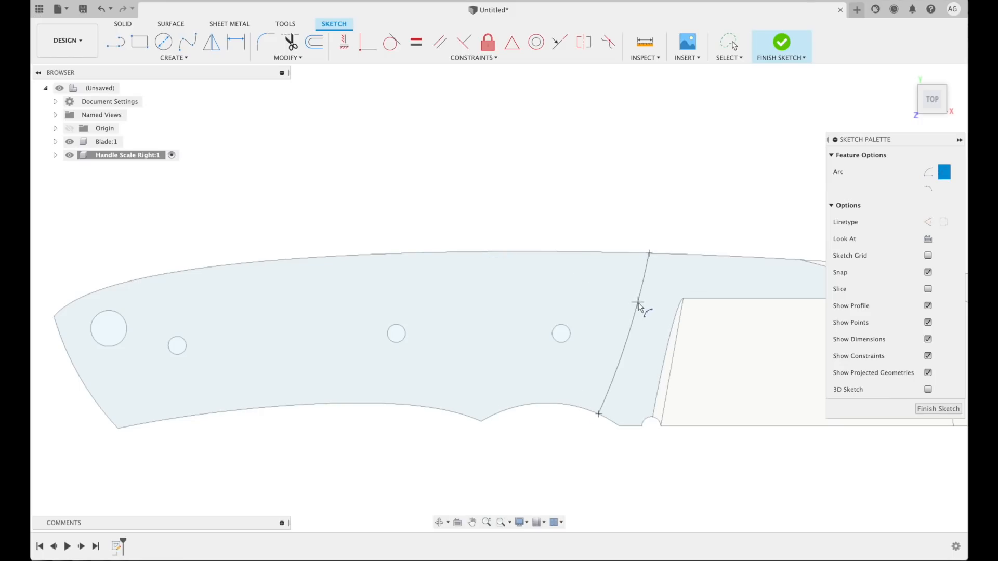
left_click(631, 342)
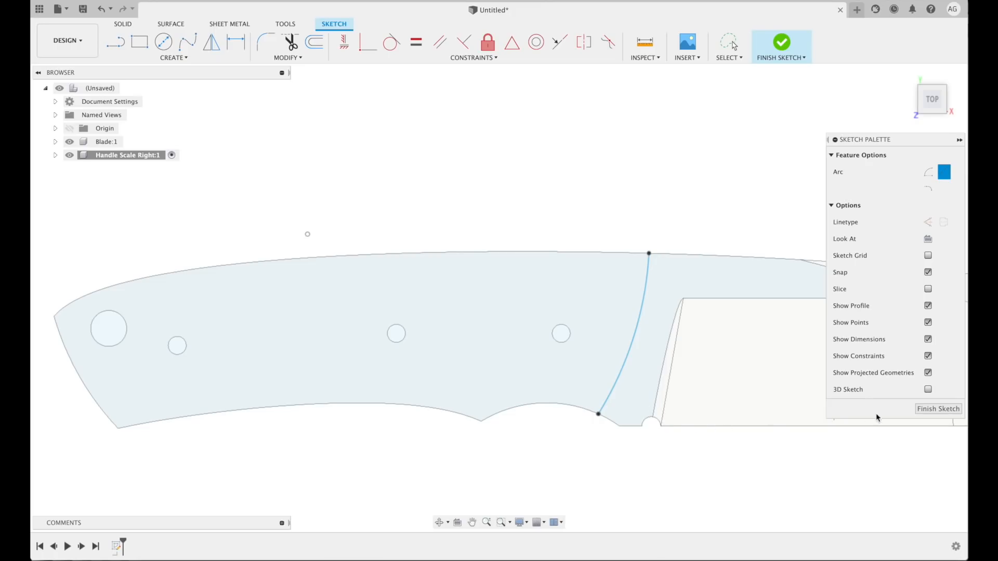
left_click(923, 410)
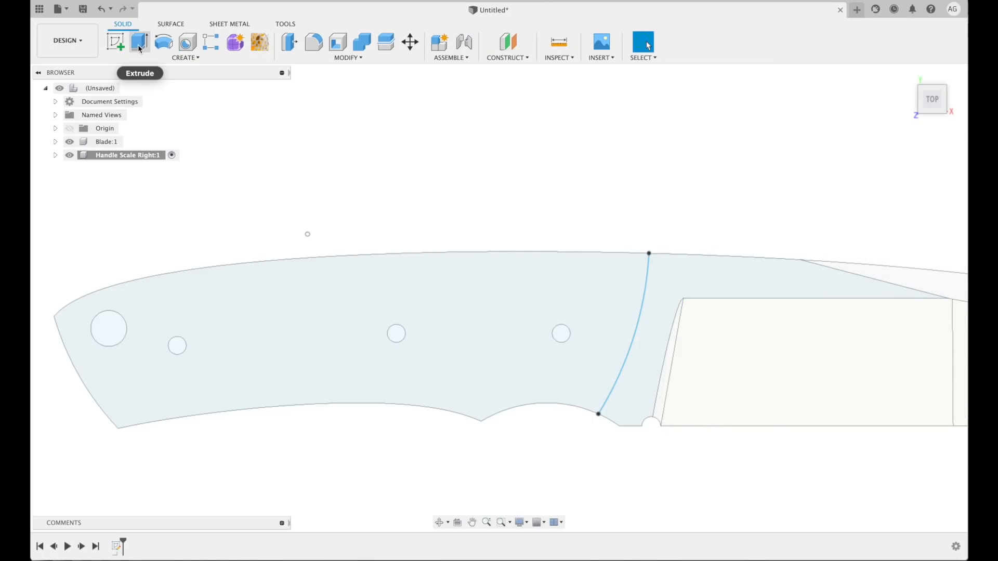
Extrude the handle profile behind the arc 0.375 in outward as a new body.
left_click(186, 57)
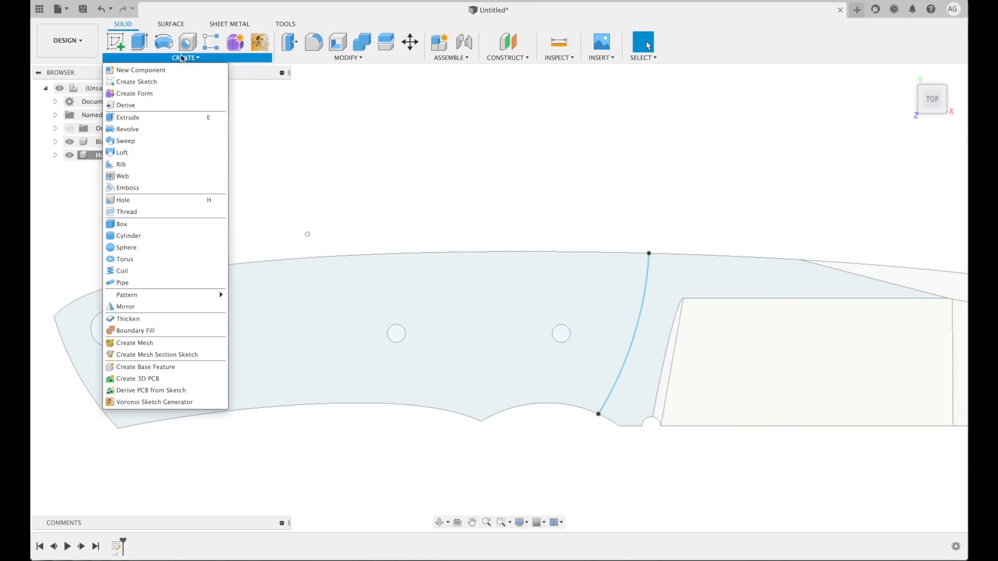
left_click(145, 119)
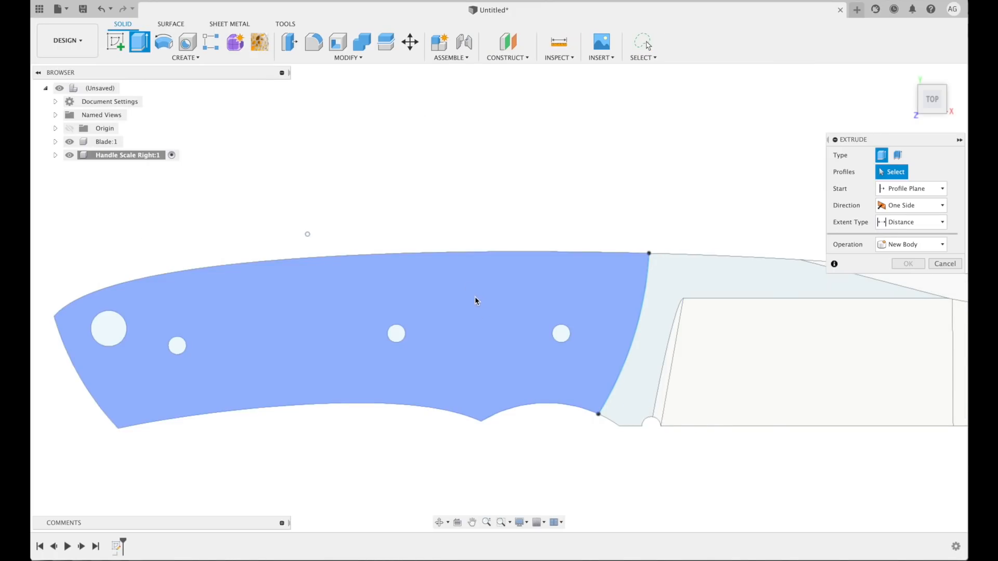
left_click(475, 298)
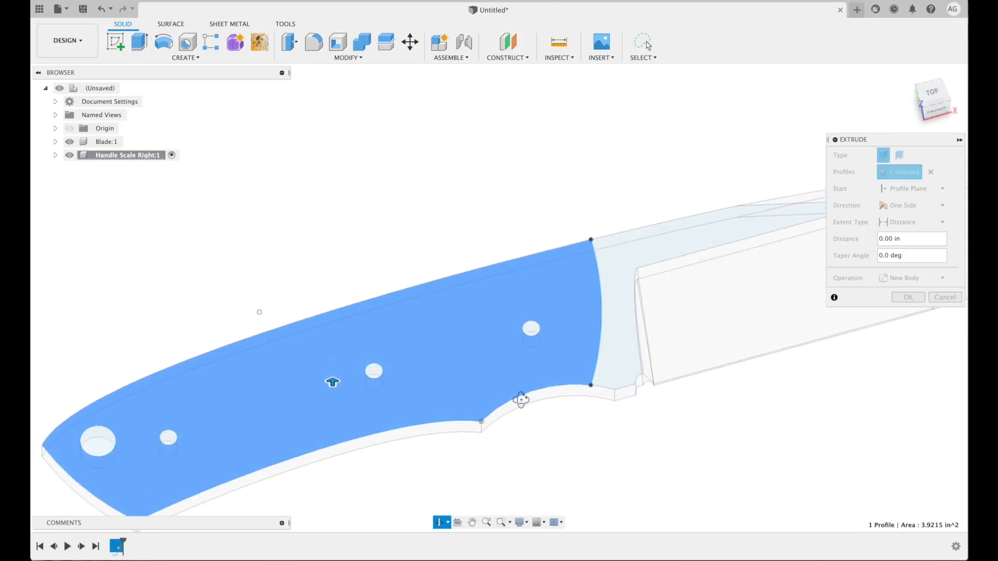
left_click_drag(330, 386, 339, 352)
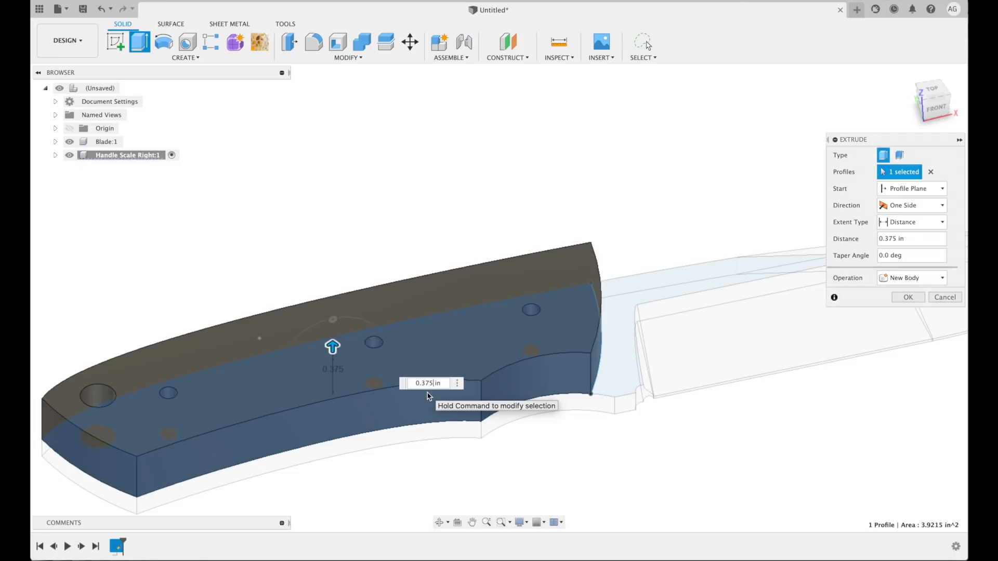
key("Return")
Construct a plane at a 90-degree angle through the scale's short vertical edge at the front spine corner.
middle_click_drag(428, 396, 468, 412, "shift")
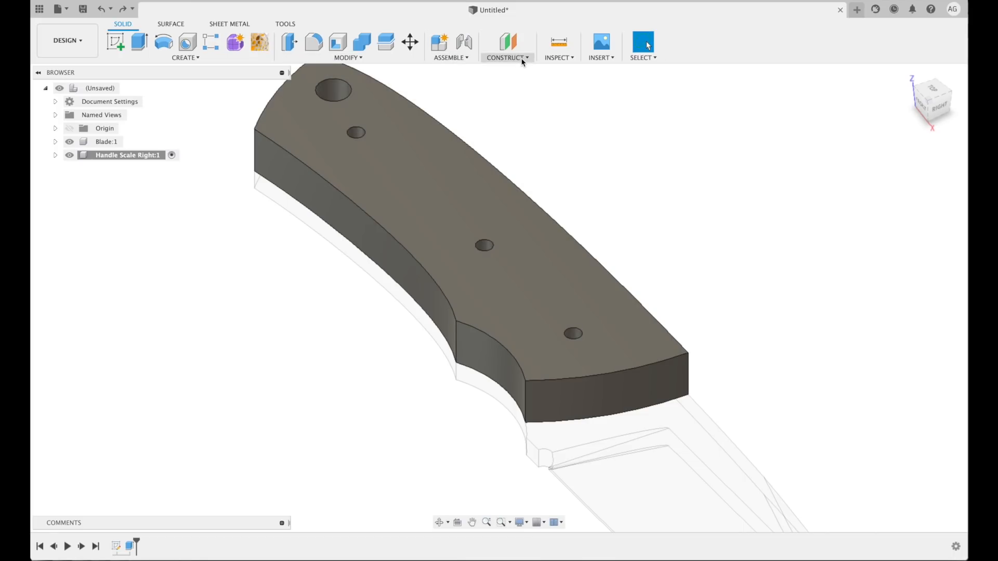
left_click(522, 60)
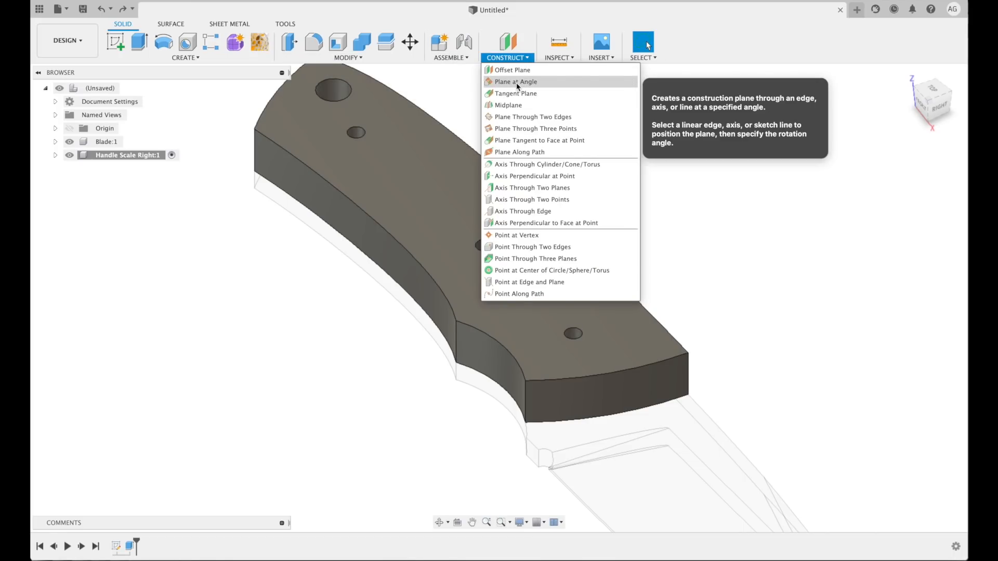
left_click(518, 83)
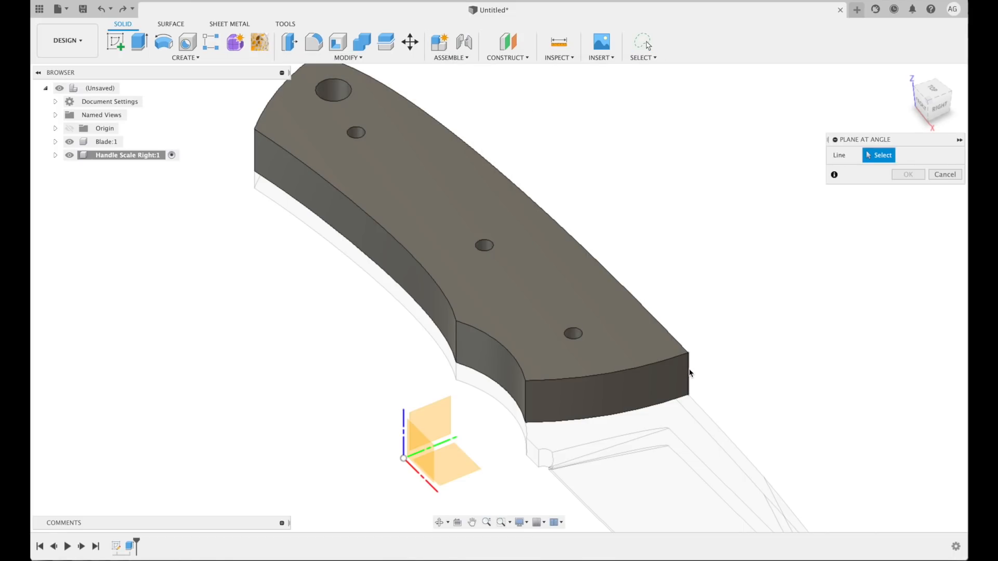
scroll(689, 378, "up", 5)
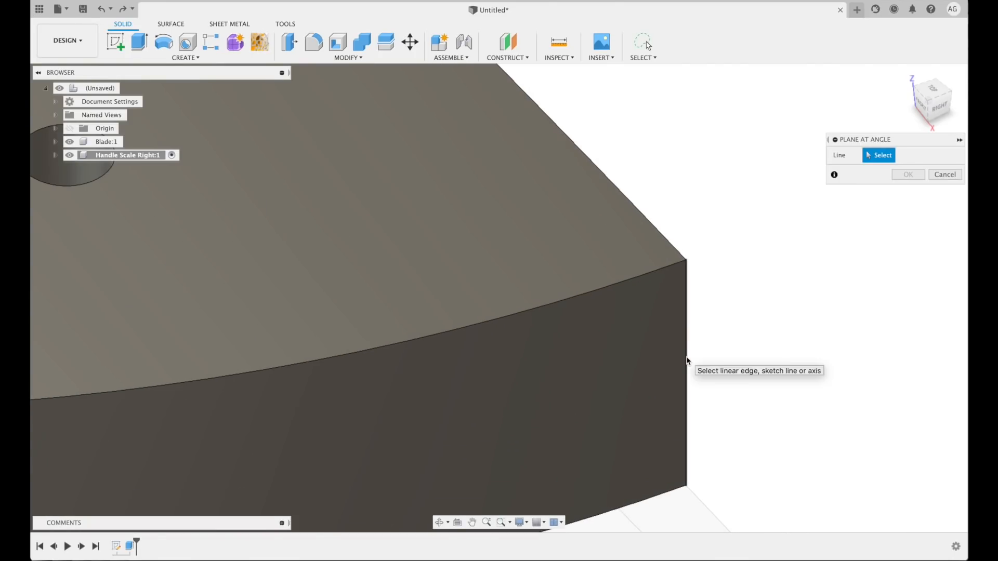
left_click(687, 360)
scroll(656, 385, "down", 6)
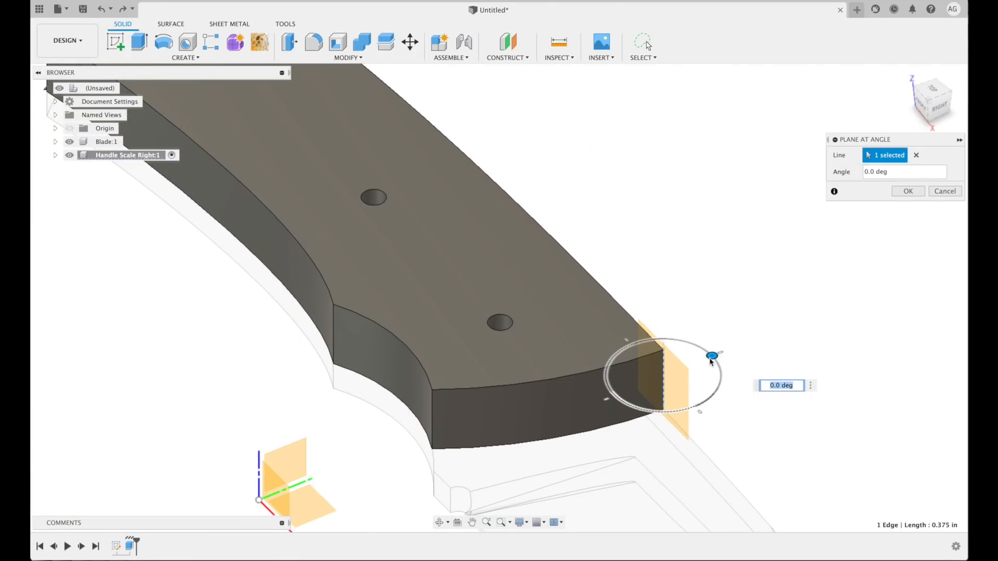
left_click_drag(708, 358, 676, 412)
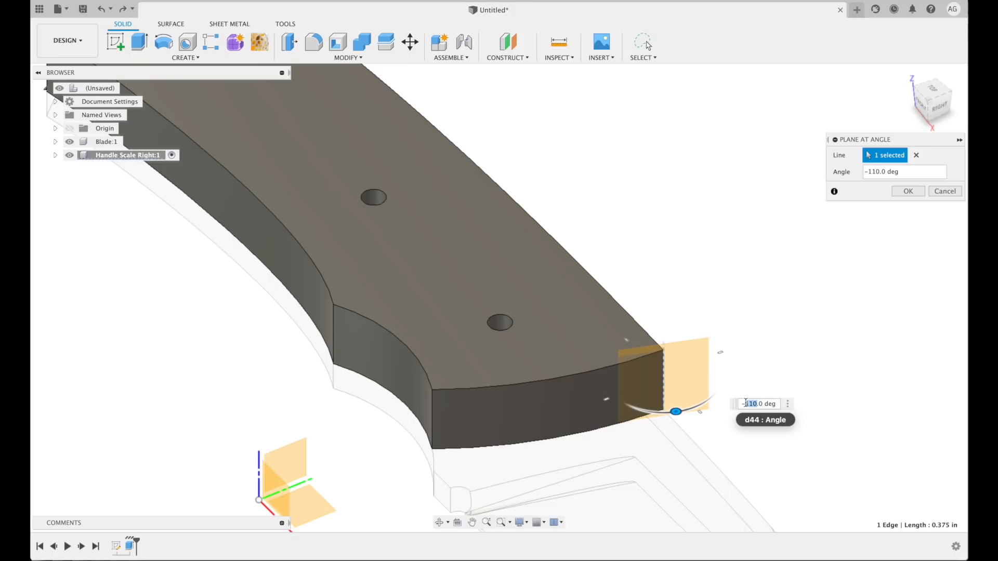
left_click_drag(745, 403, 737, 404)
type("90")
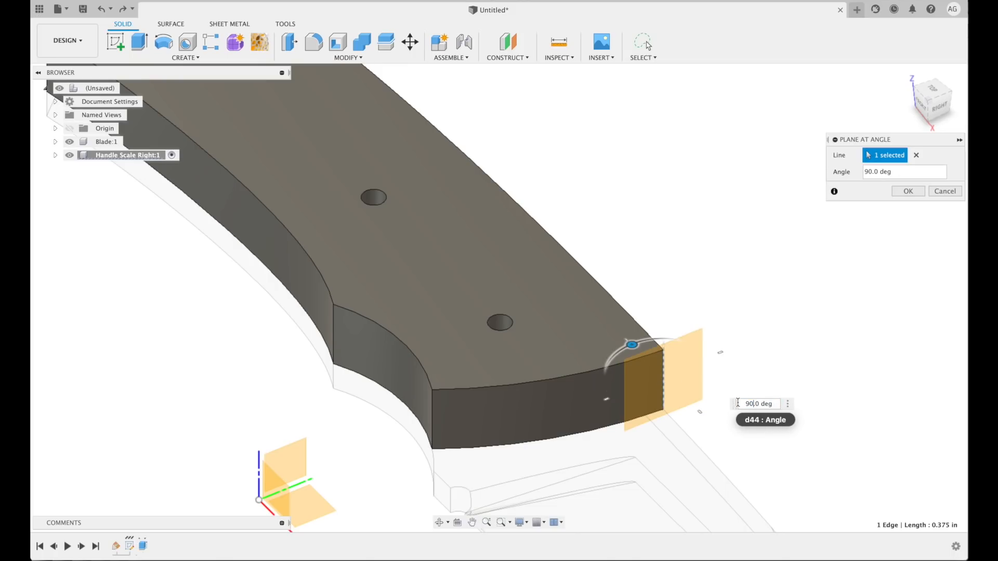
key("Return")
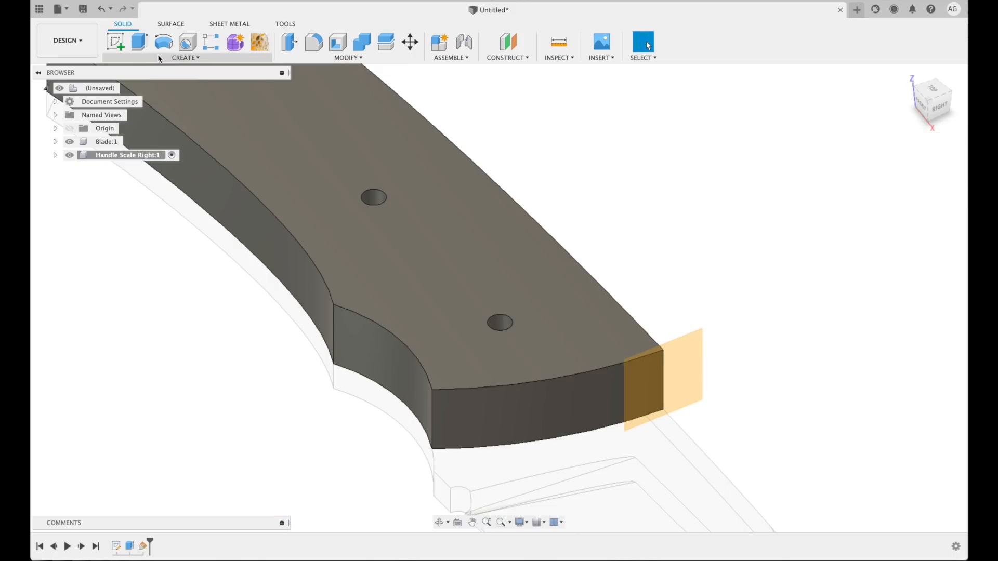
Start a sketch on the new angled plane at the front of the handle scale.
left_click(185, 58)
left_click(166, 82)
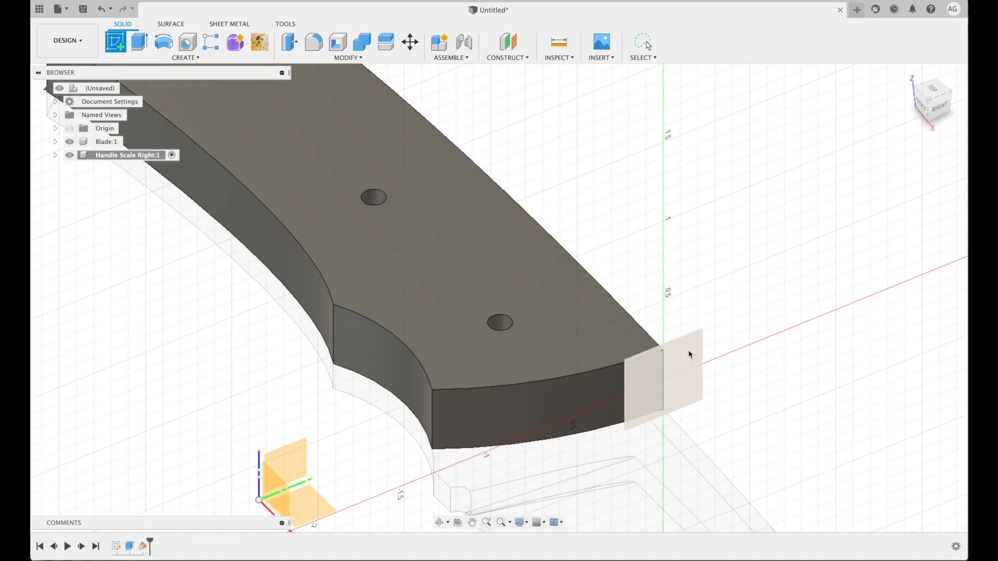
left_click(676, 359)
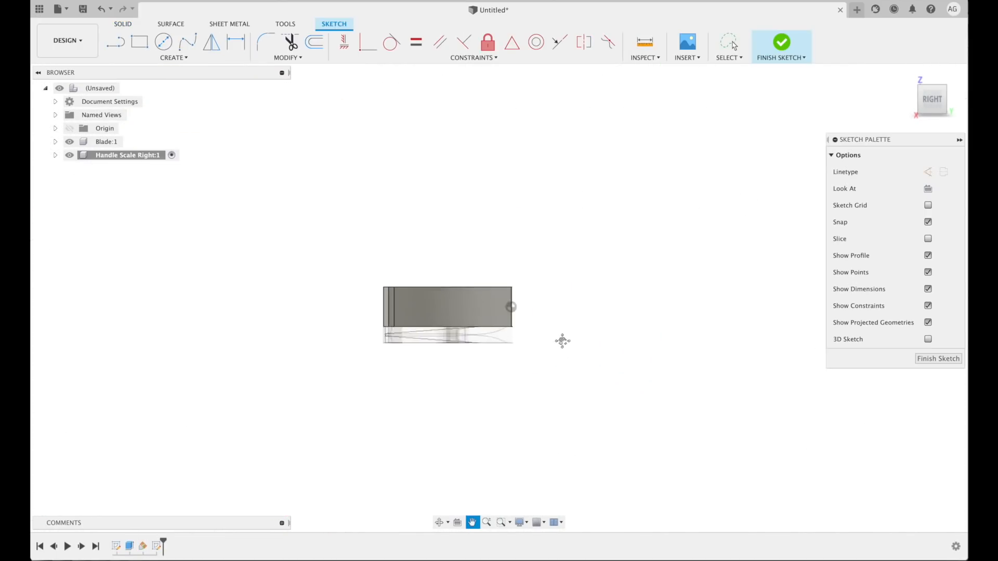
Sketch a center-diameter circle about 5.15 in across, centered below the scale with its crest just under the scale's outer face.
left_click(185, 57)
mouse_move(163, 94)
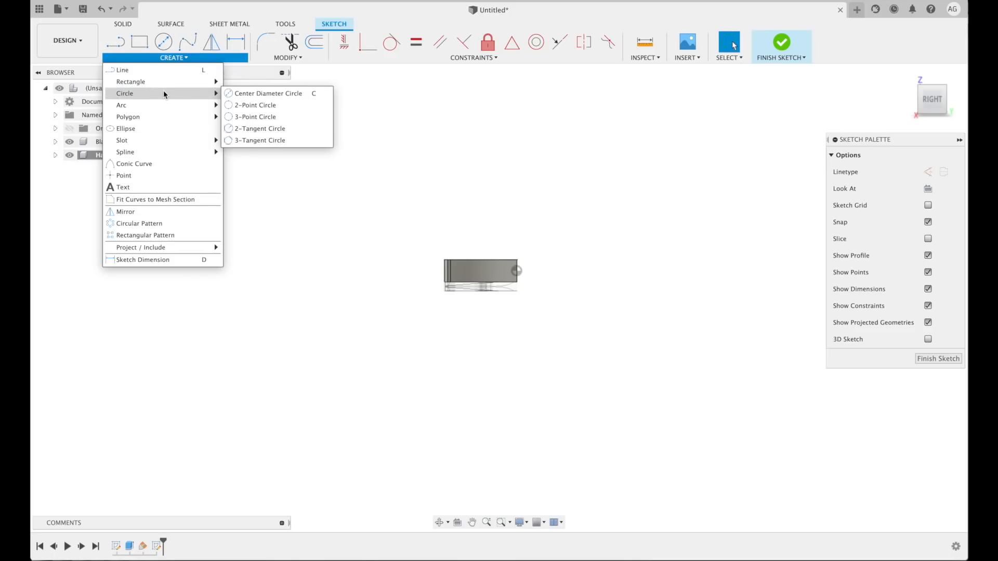
left_click(263, 94)
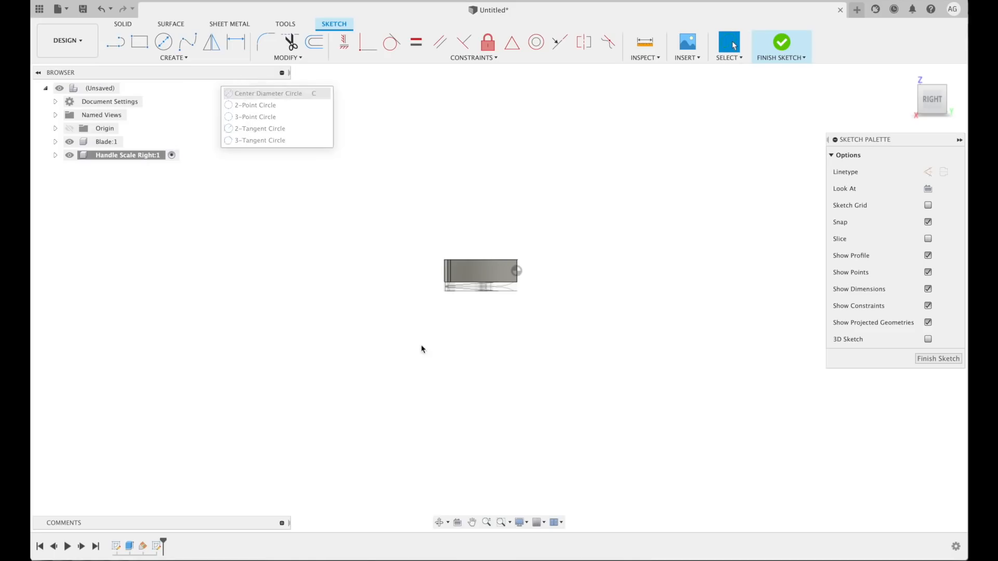
left_click(480, 414)
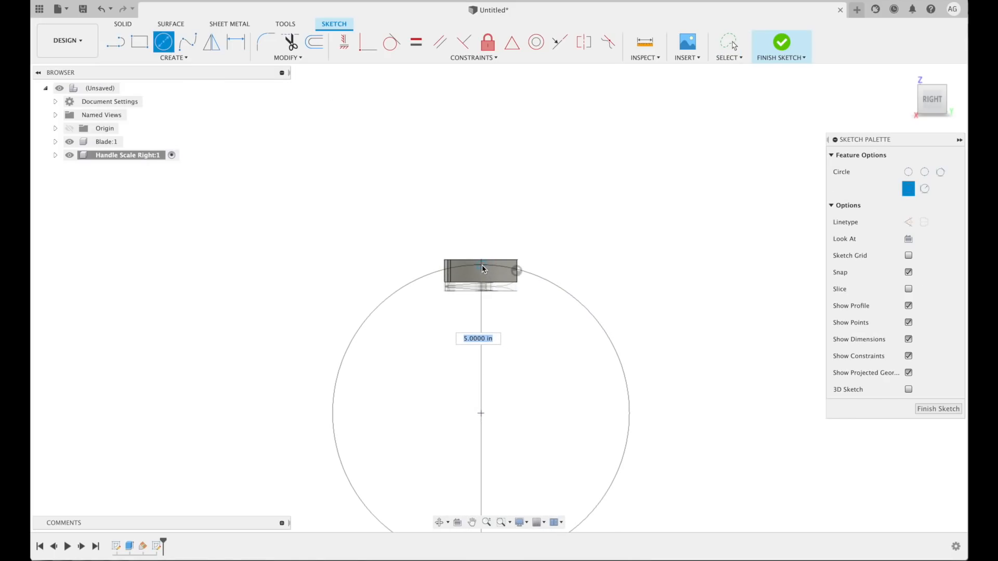
scroll(482, 266, "up", 3)
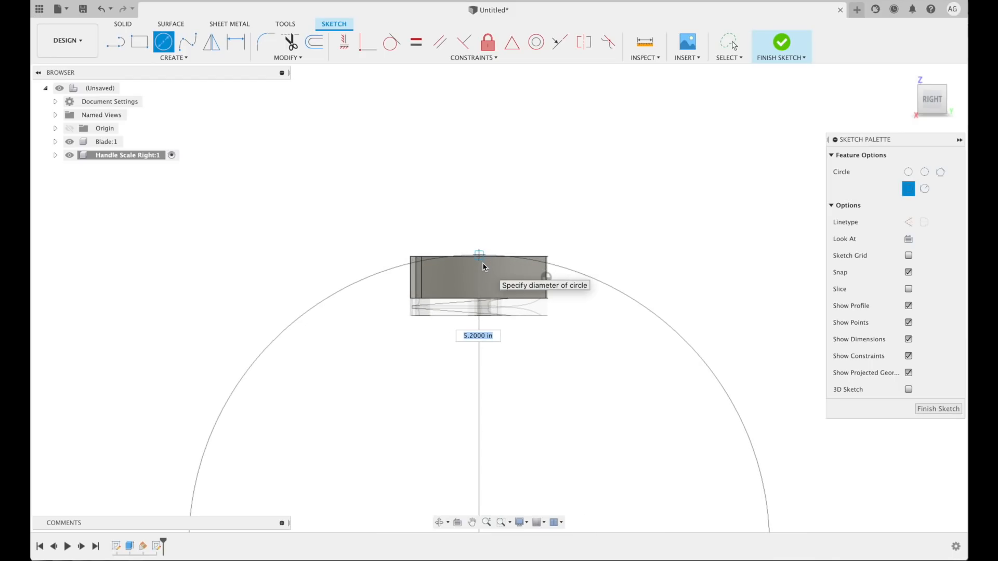
scroll(481, 261, "up", 4)
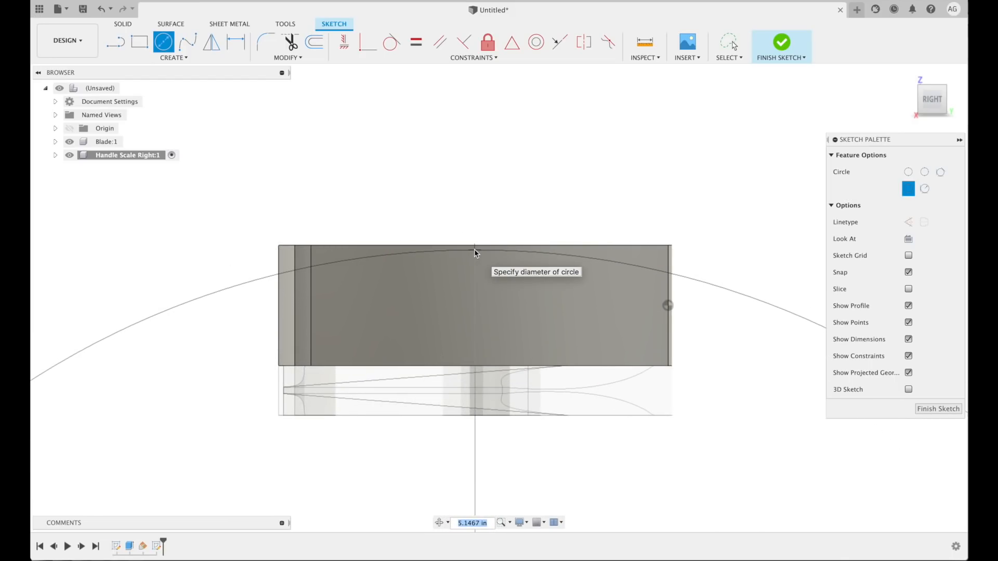
left_click(474, 248)
scroll(489, 341, "down", 6)
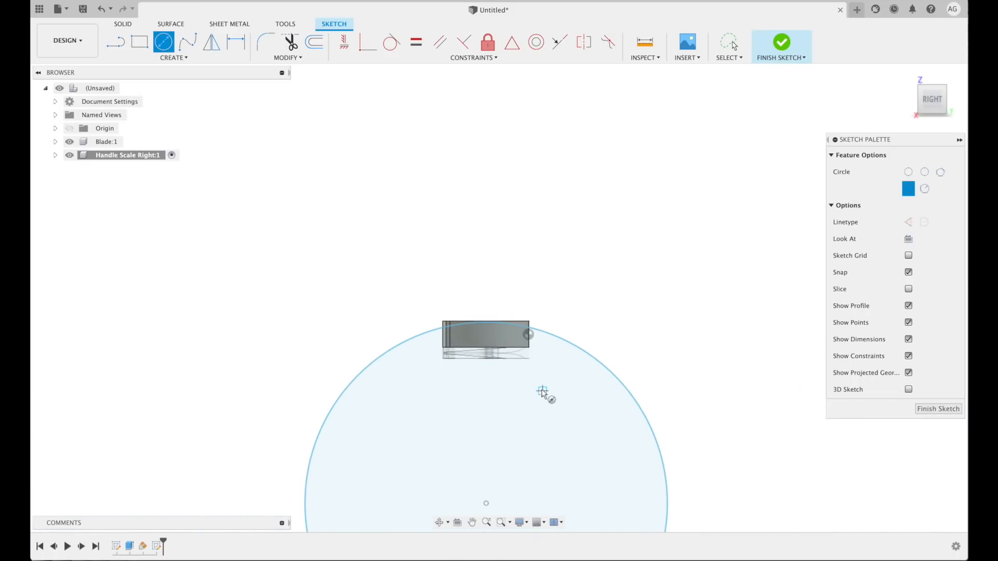
scroll(542, 392, "down", 4)
scroll(541, 391, "up", 5)
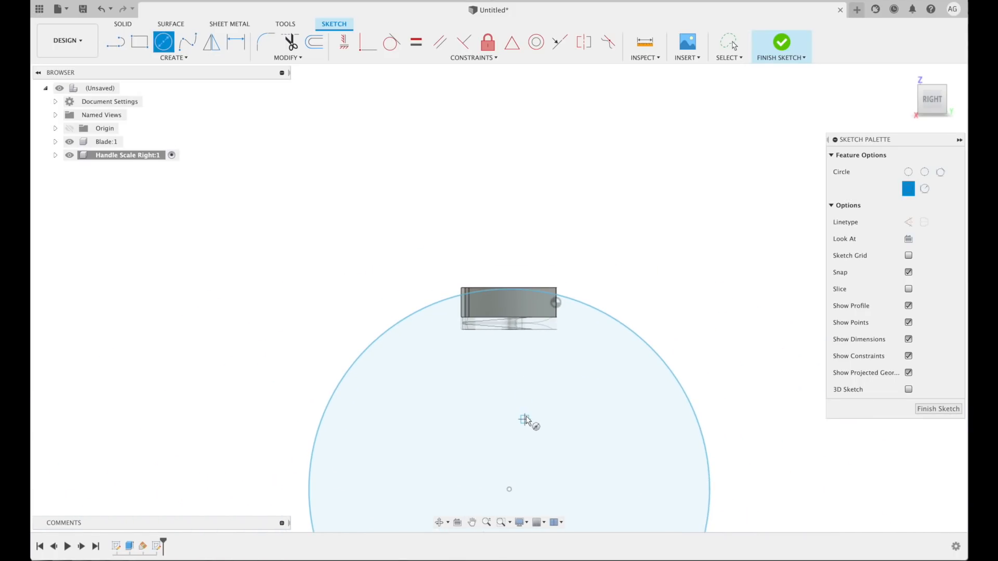
key("Escape")
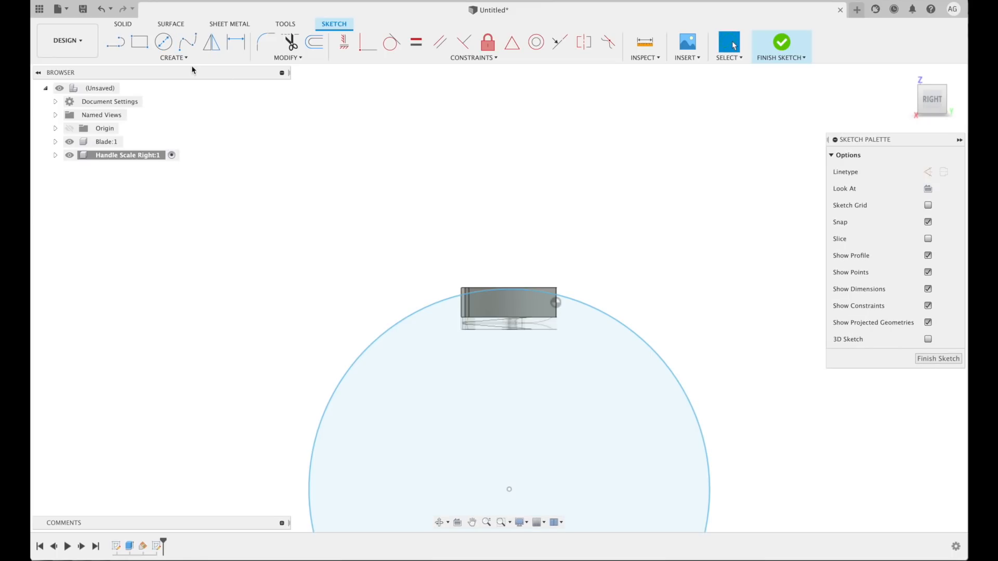
Dimension the circle with a diameter of 3 in.
left_click(181, 57)
left_click(160, 260)
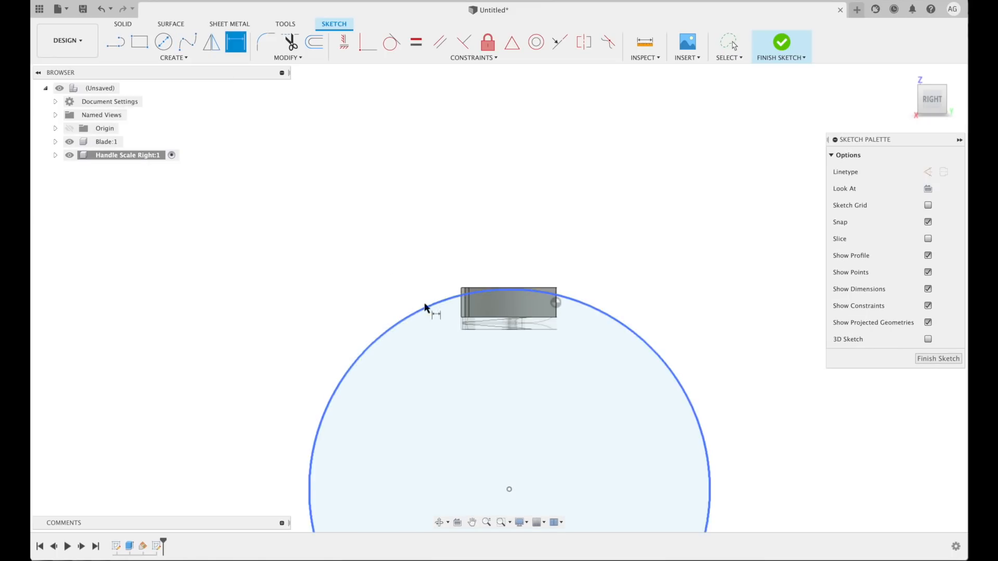
left_click(409, 319)
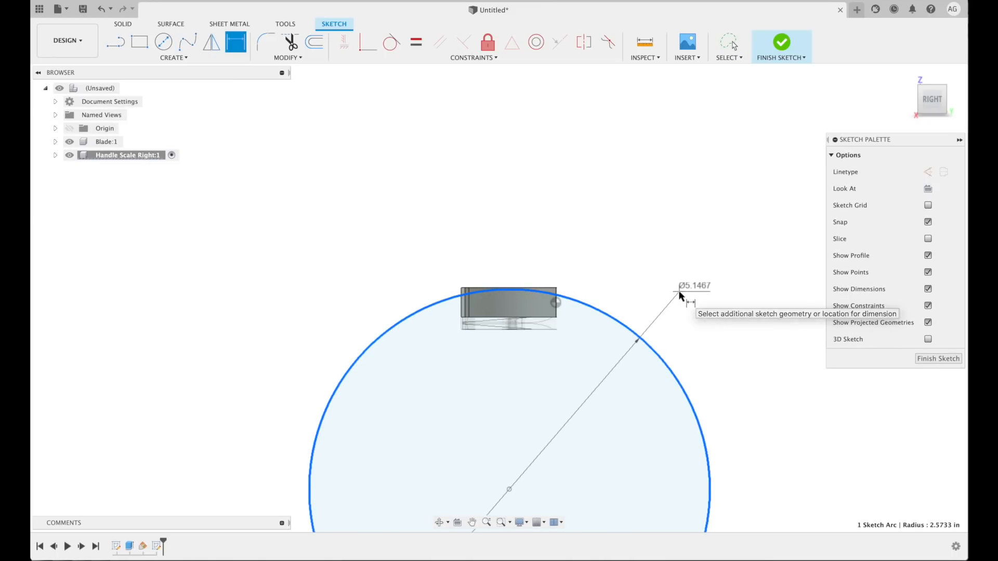
left_click(690, 295)
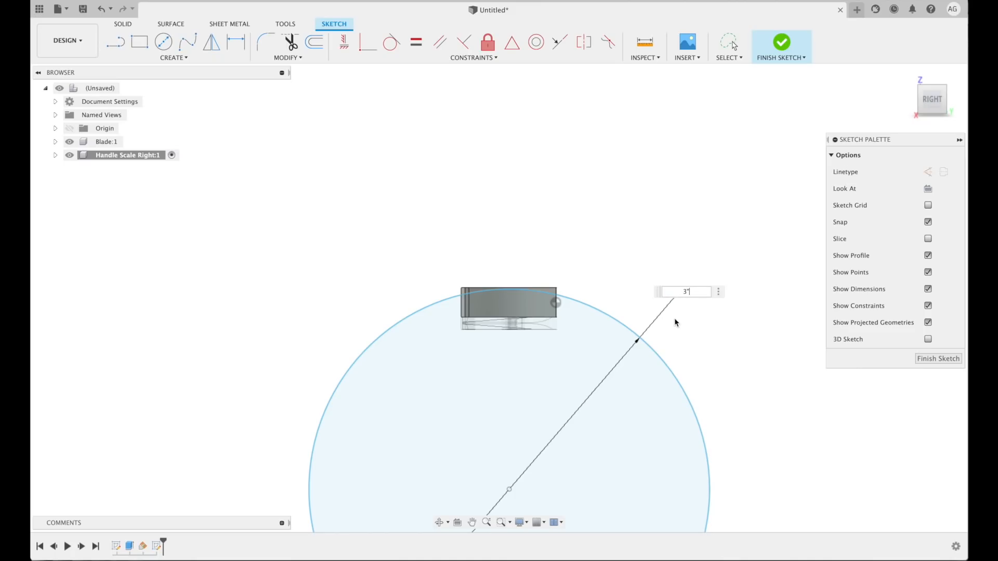
key("Return")
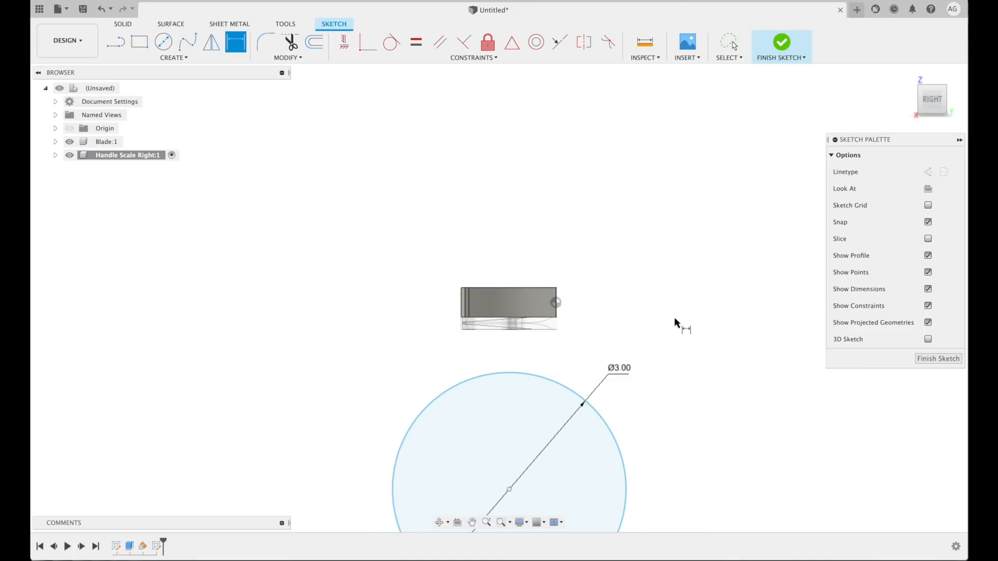
Move the circle up by its center so its crest sits just below the scale's outer face.
left_click(510, 490)
key("Escape")
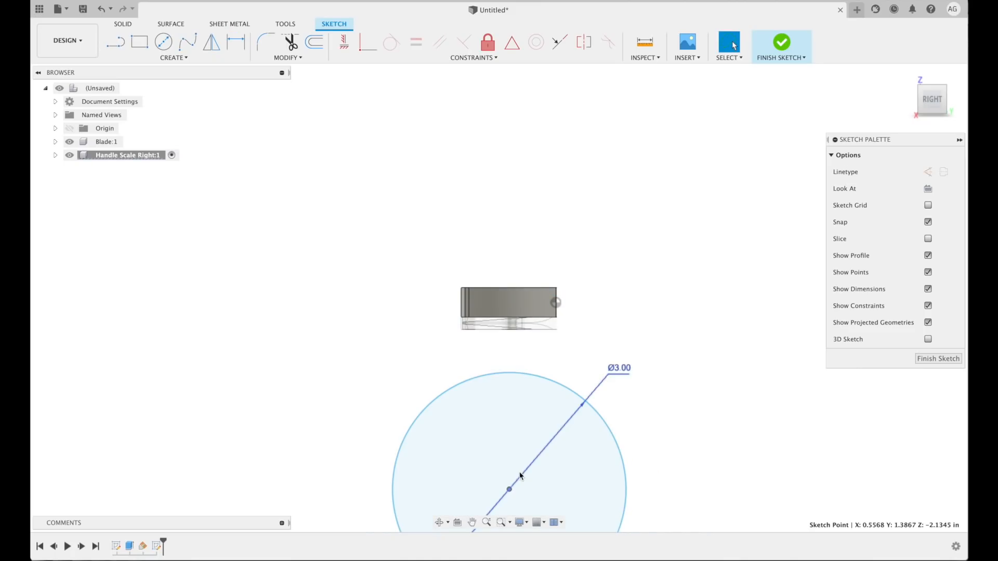
left_click_drag(509, 490, 510, 399)
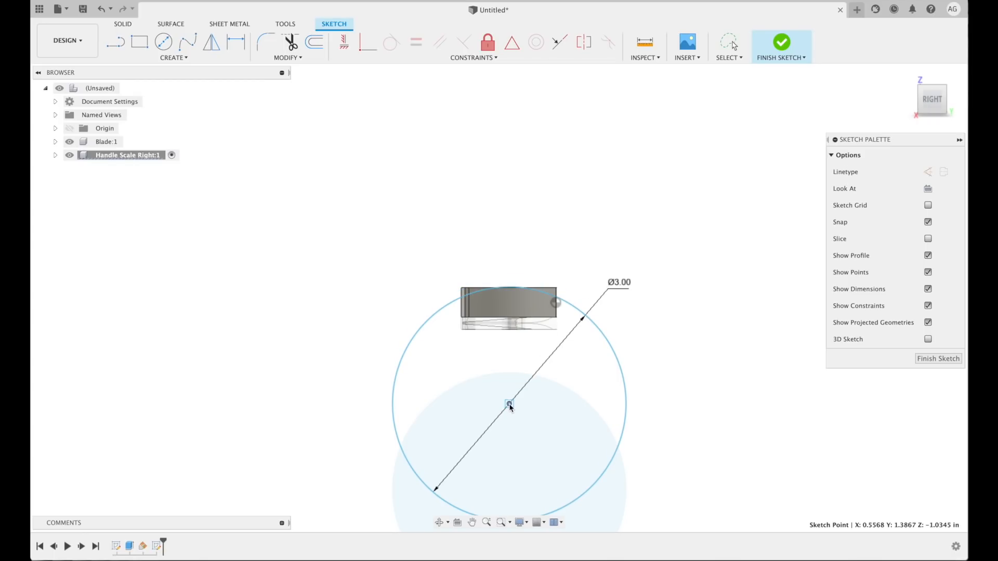
scroll(510, 307, "up", 3)
left_click(402, 295)
left_click_drag(402, 294, 393, 300)
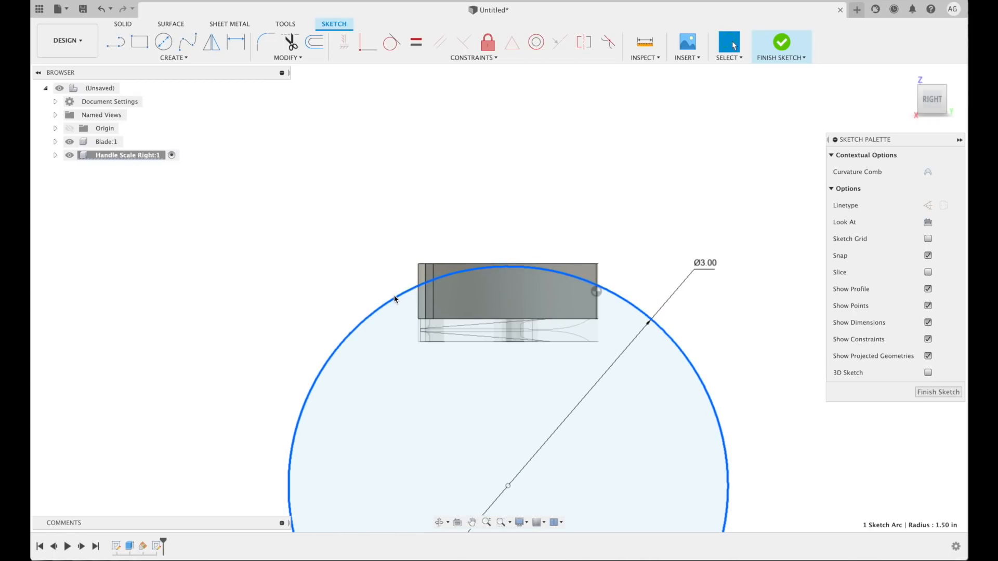
Sketch a two-point rectangle enclosing both the 3 in circle and the handle scale, and finish the sketch.
scroll(620, 370, "down", 5)
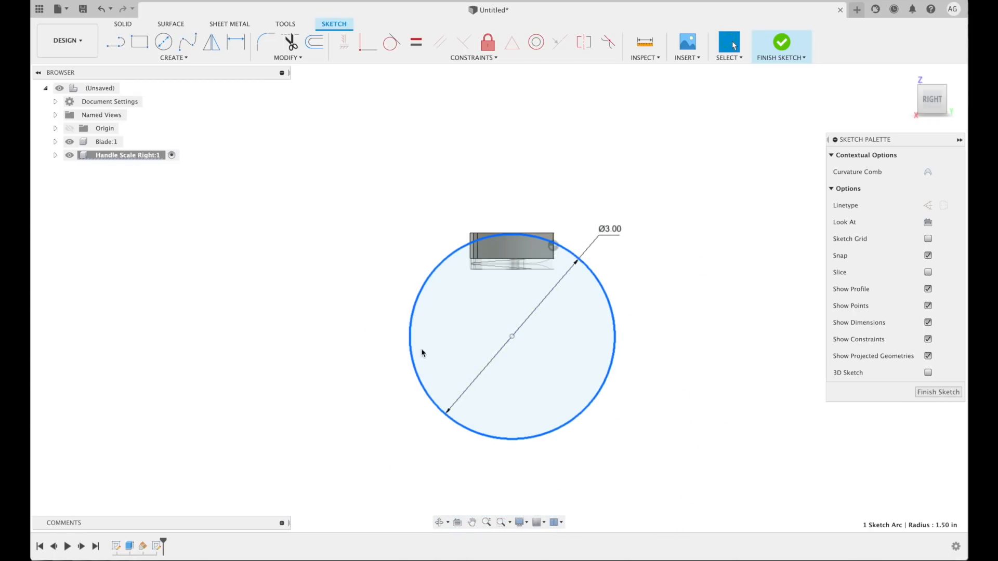
key("r")
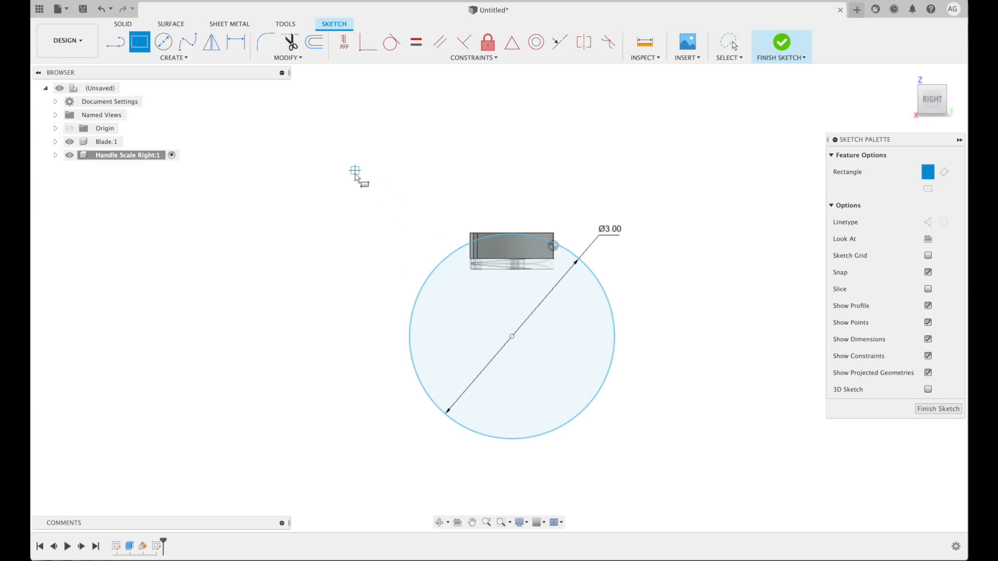
left_click(175, 56)
mouse_move(178, 81)
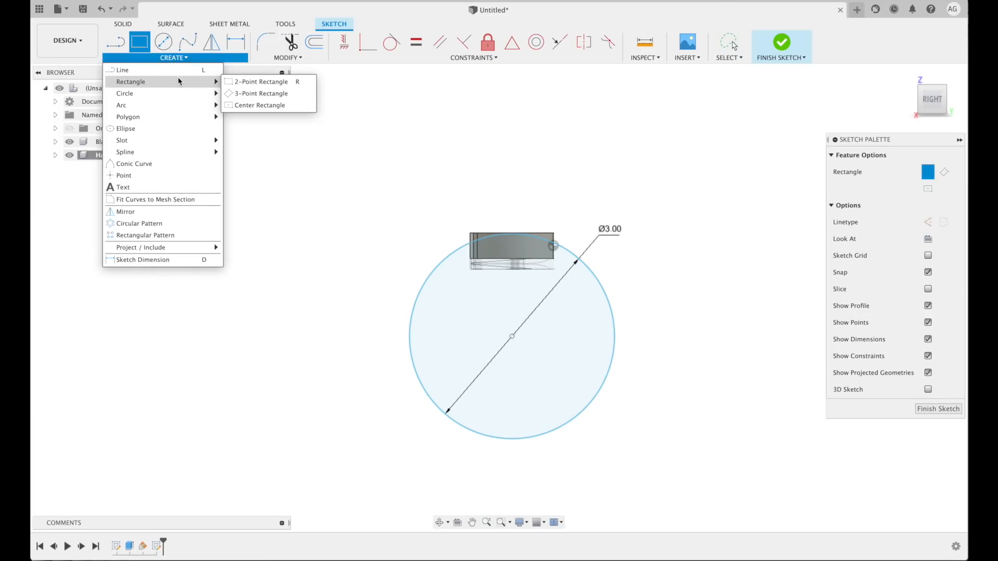
left_click(243, 82)
left_click(348, 164)
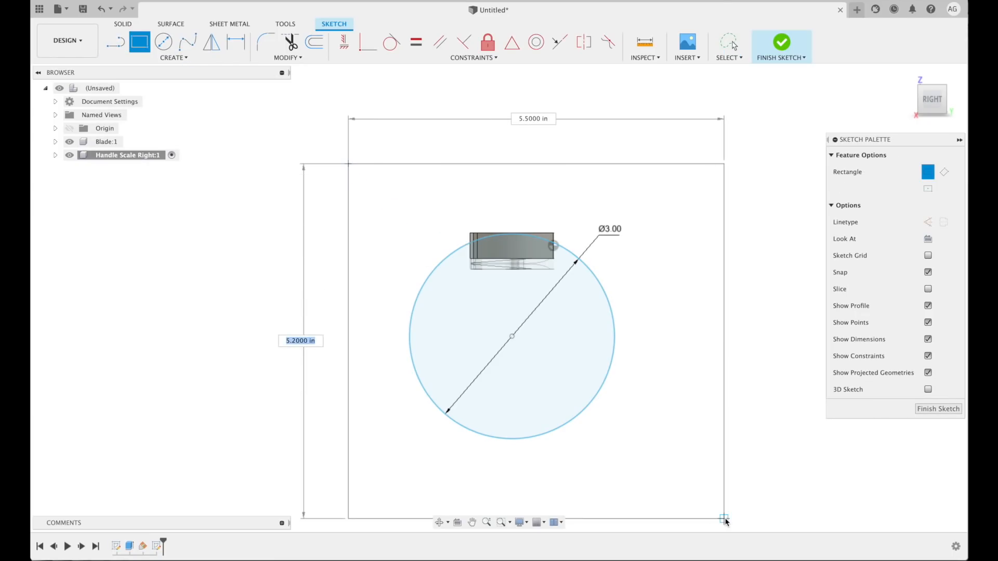
left_click(683, 498)
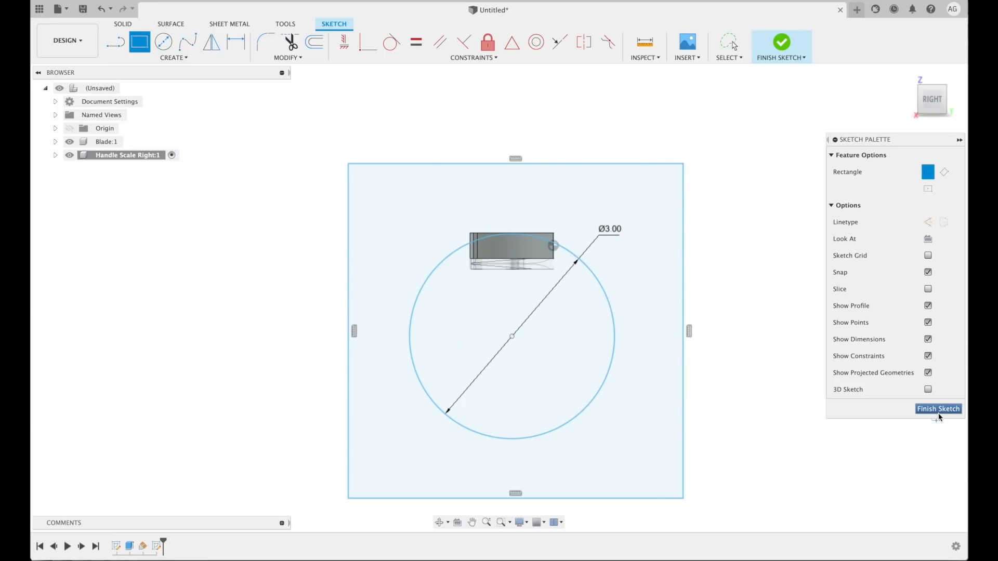
left_click(911, 410)
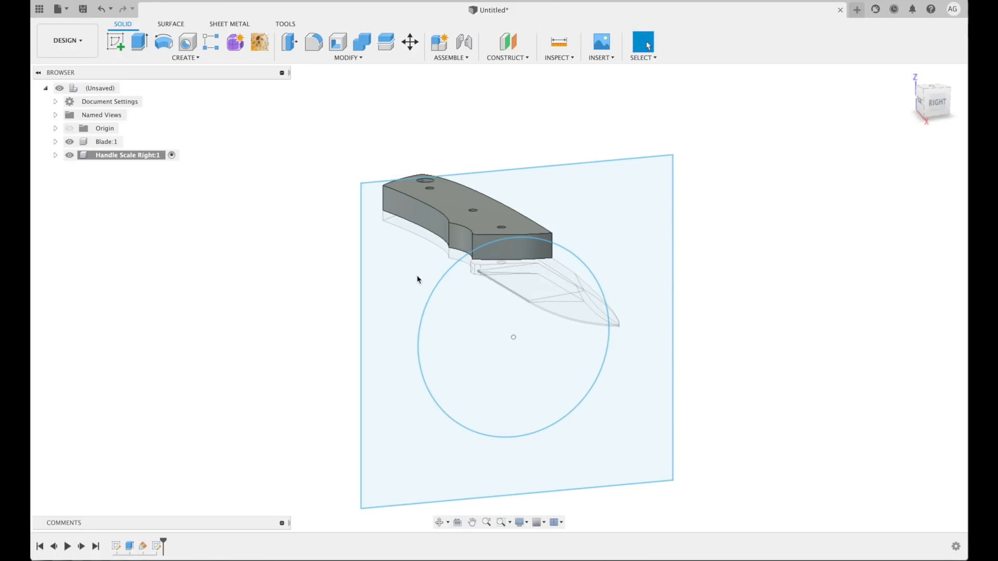
Set up a single-path sweep of the region between rectangle and circle along the scale's outer spine edge.
left_click(191, 57)
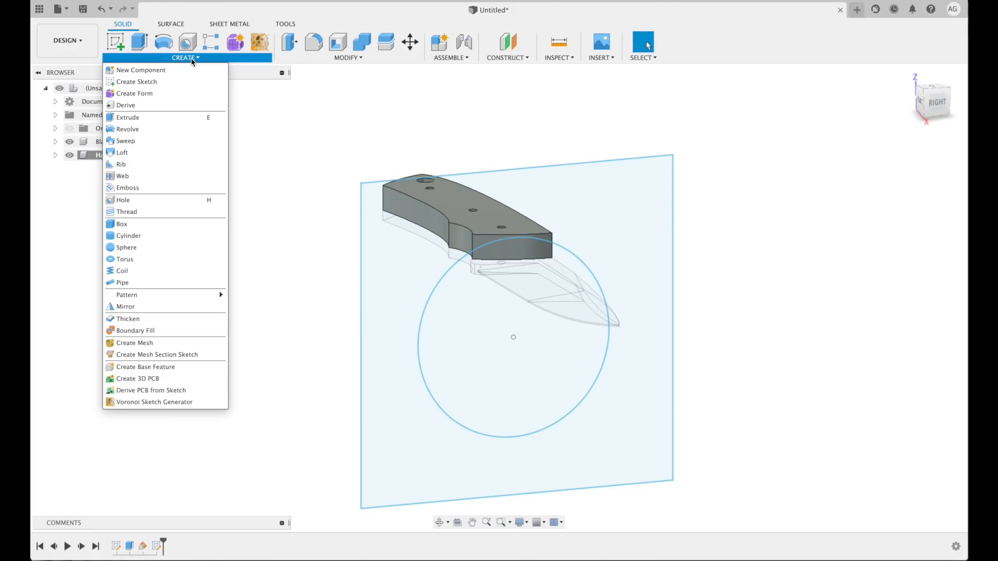
left_click(134, 141)
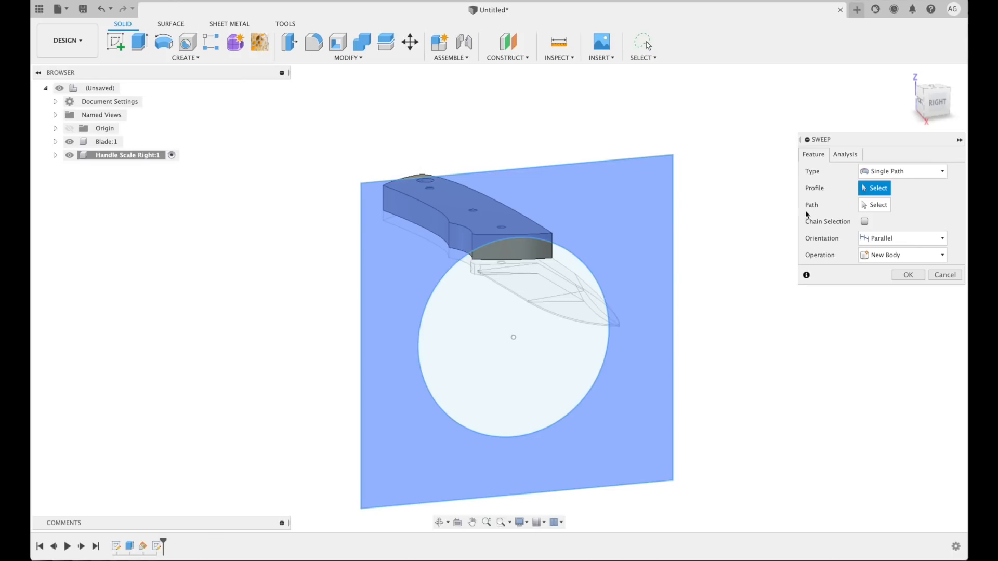
left_click(870, 205)
scroll(512, 207, "up", 2)
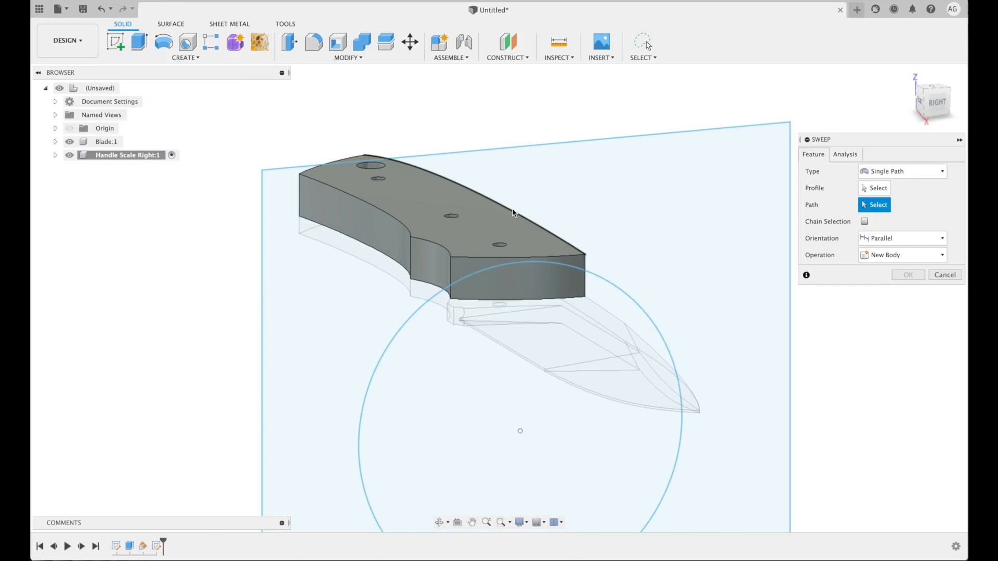
left_click(508, 209)
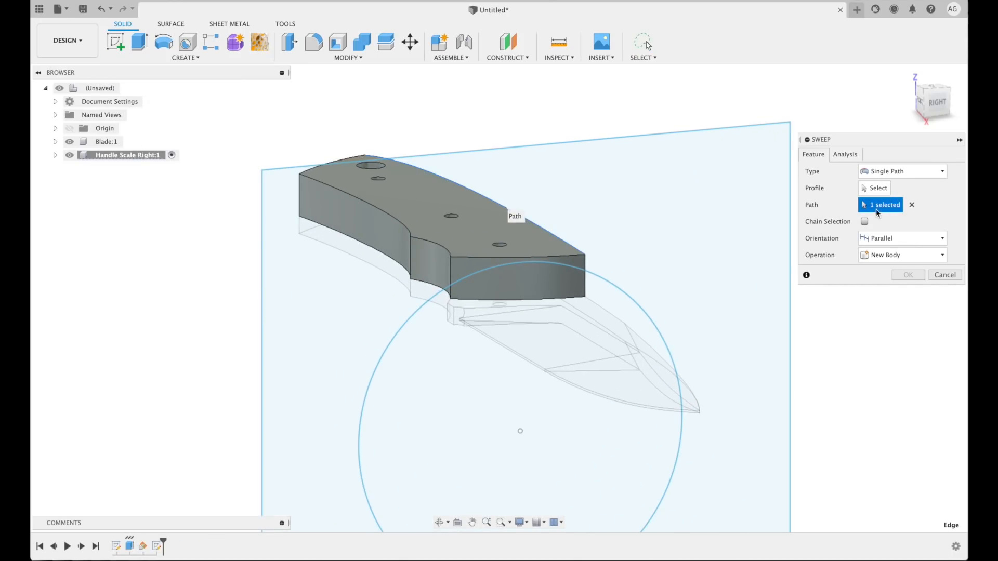
left_click(875, 188)
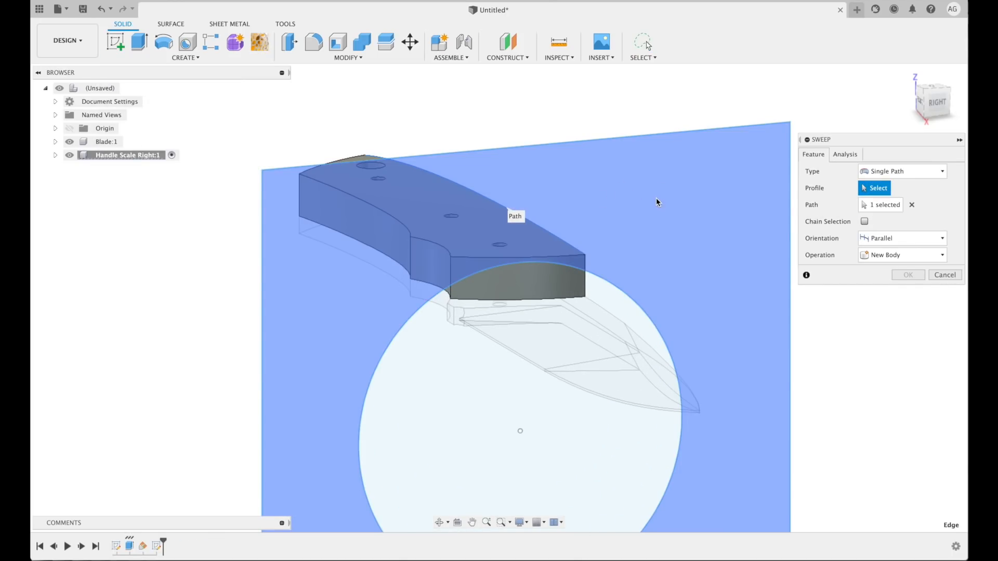
left_click(656, 198)
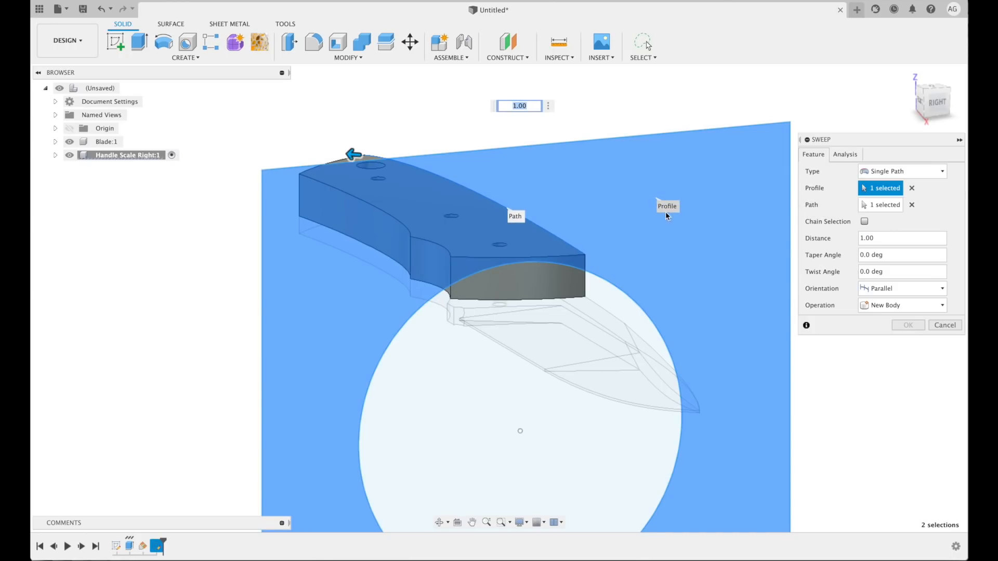
Set the sweep operation to Cut, try Perpendicular orientation, return to Parallel, and complete the cut on the scale.
left_click(891, 305)
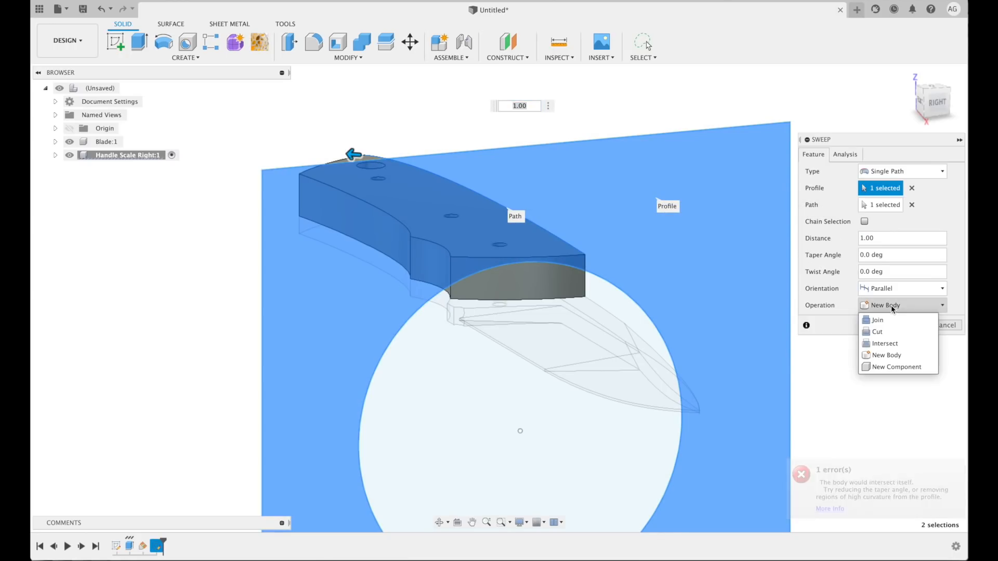
left_click(878, 332)
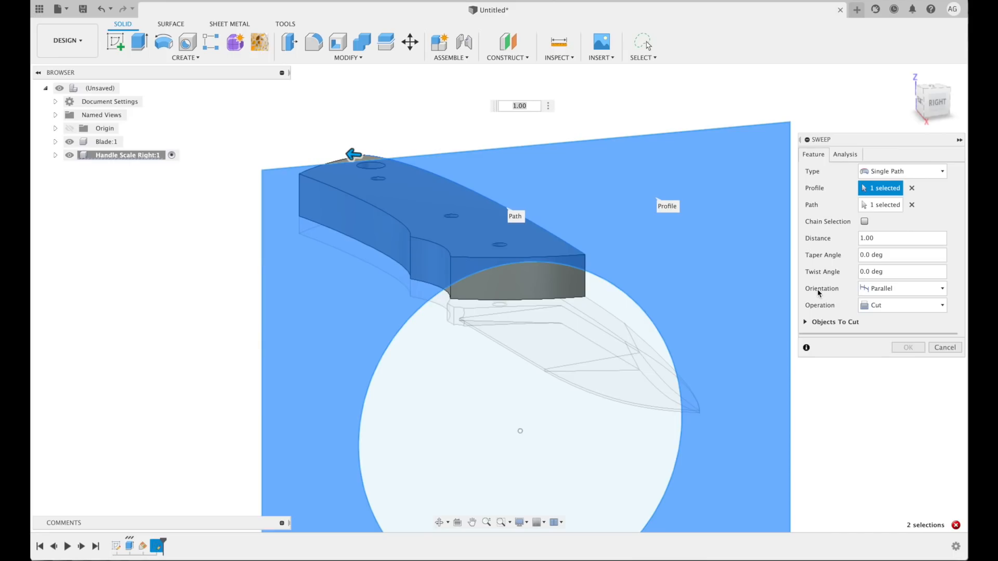
left_click(882, 291)
left_click(882, 303)
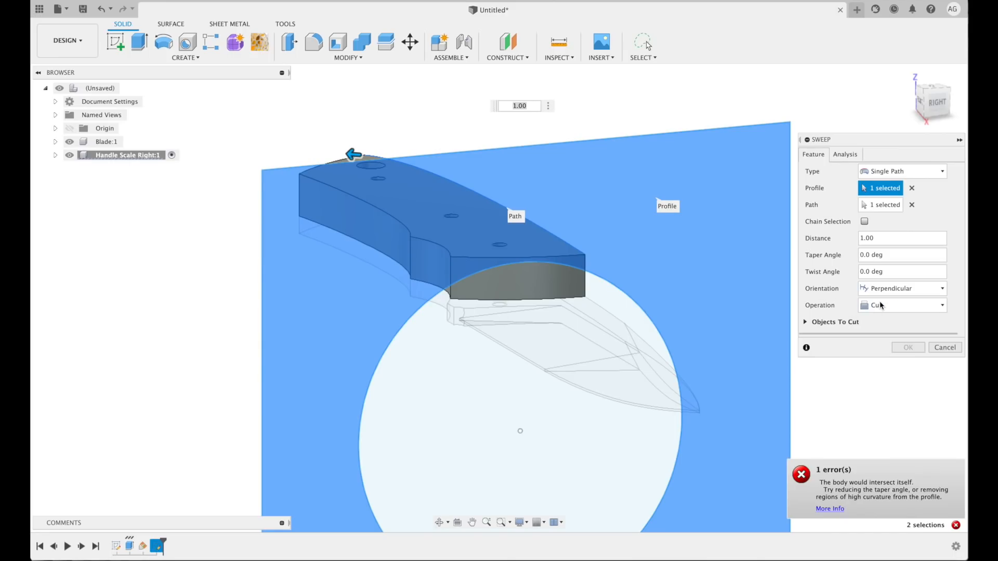
left_click(881, 294)
left_click(881, 277)
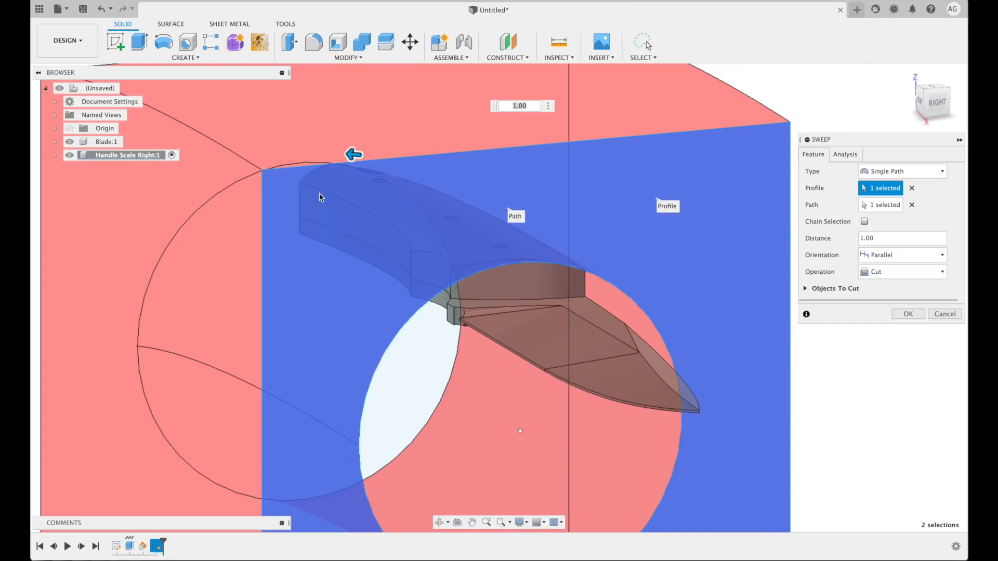
key("Return")
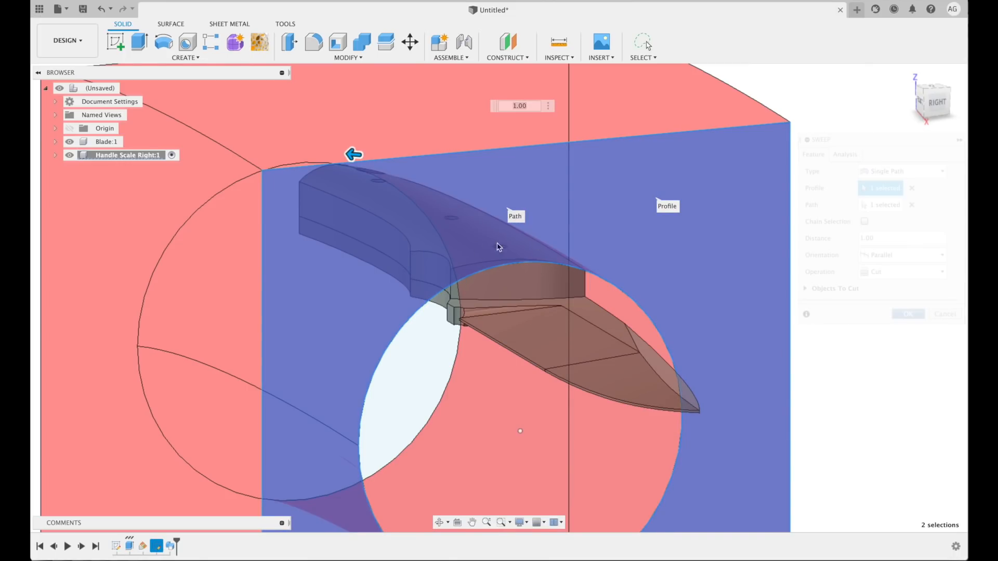
key("Escape")
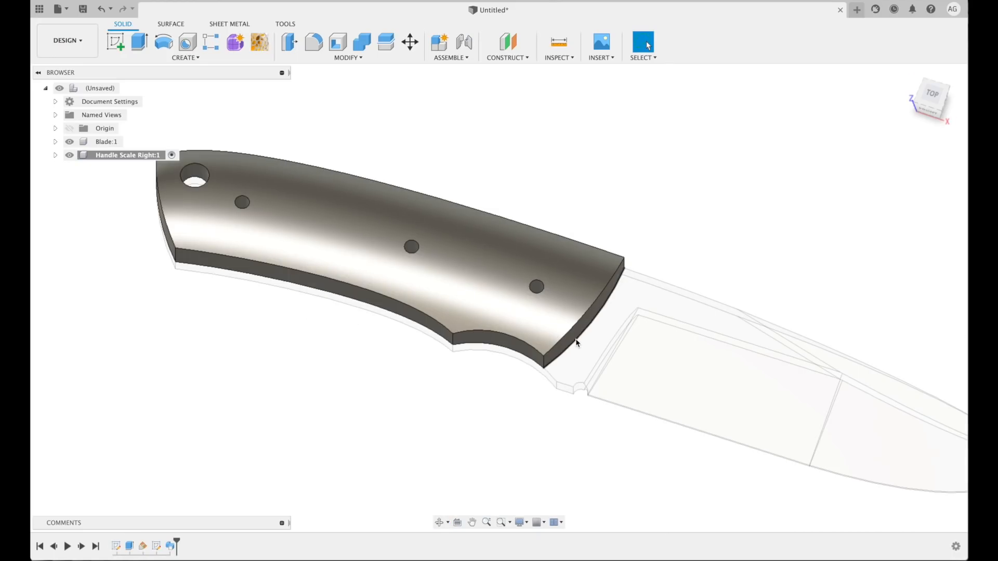
middle_click_drag(487, 415, 553, 326, "shift")
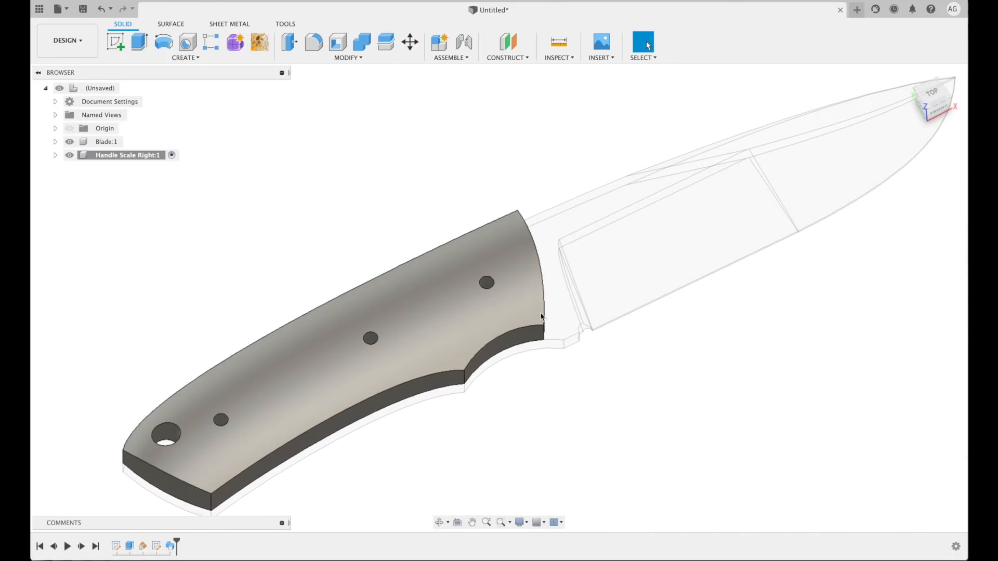
middle_click_drag(523, 249, 563, 273, "shift")
left_click(345, 56)
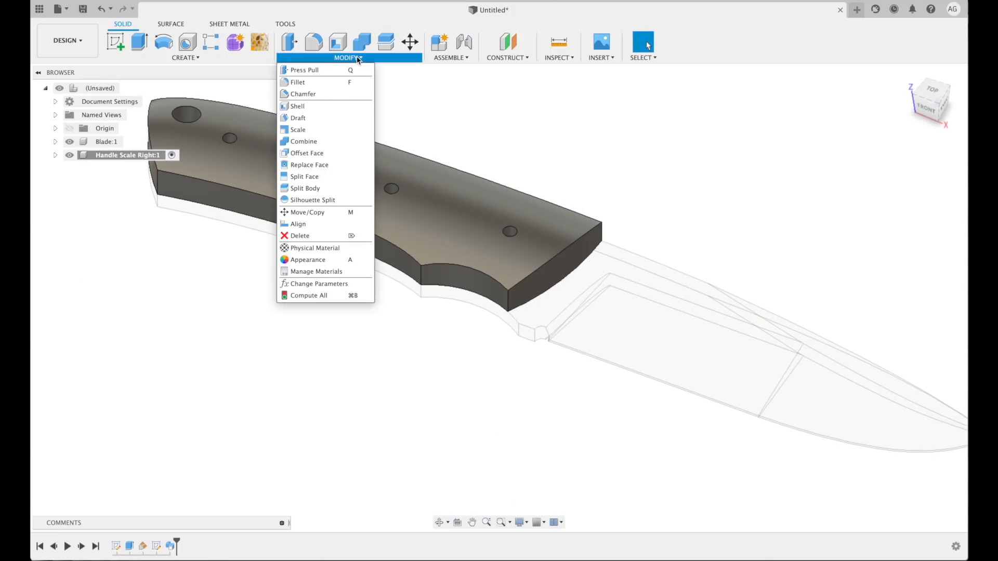
left_click(326, 92)
left_click(538, 270)
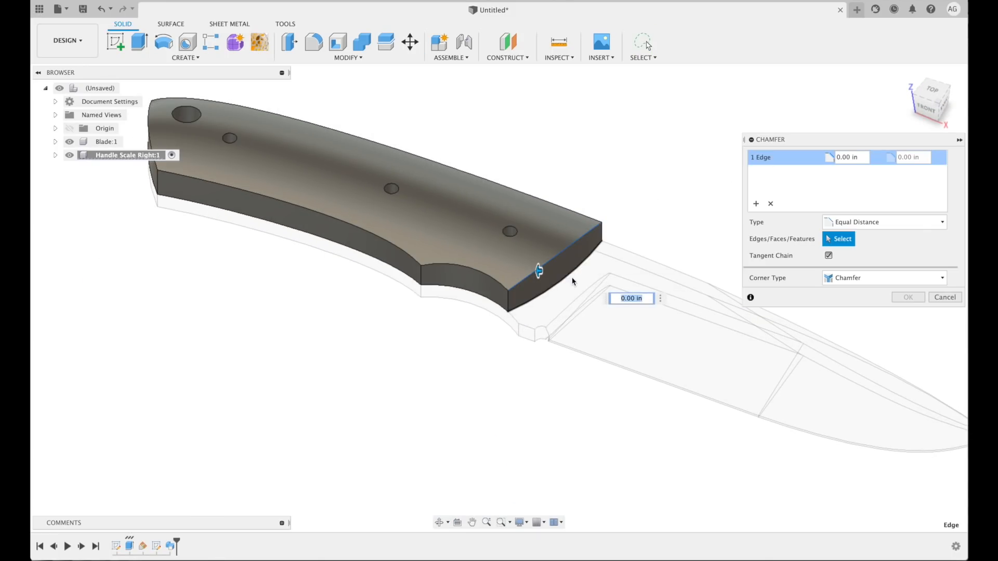
left_click_drag(538, 270, 531, 274)
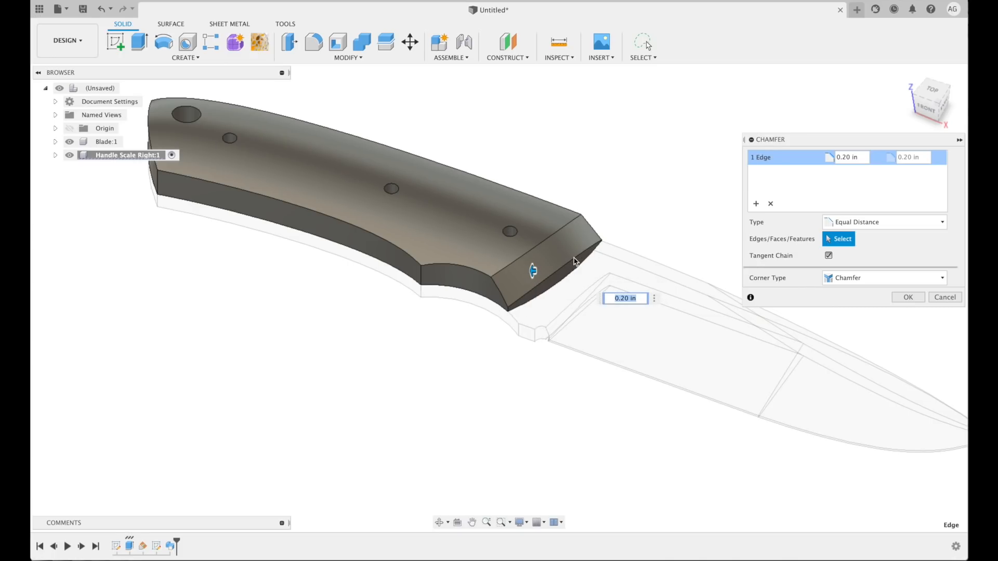
left_click(945, 297)
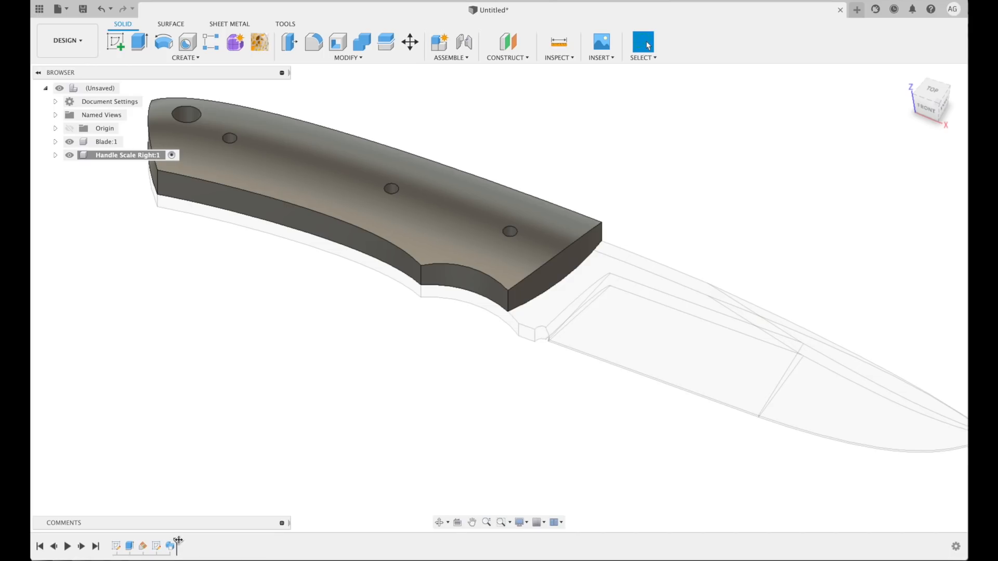
Insert a 0.20 in equal-distance chamfer on the scale's front outer edge, placed before the sweep cut in the feature history.
mouse_move(177, 539)
left_mouse_down()
mouse_move(163, 539)
mouse_move(163, 551)
left_mouse_up()
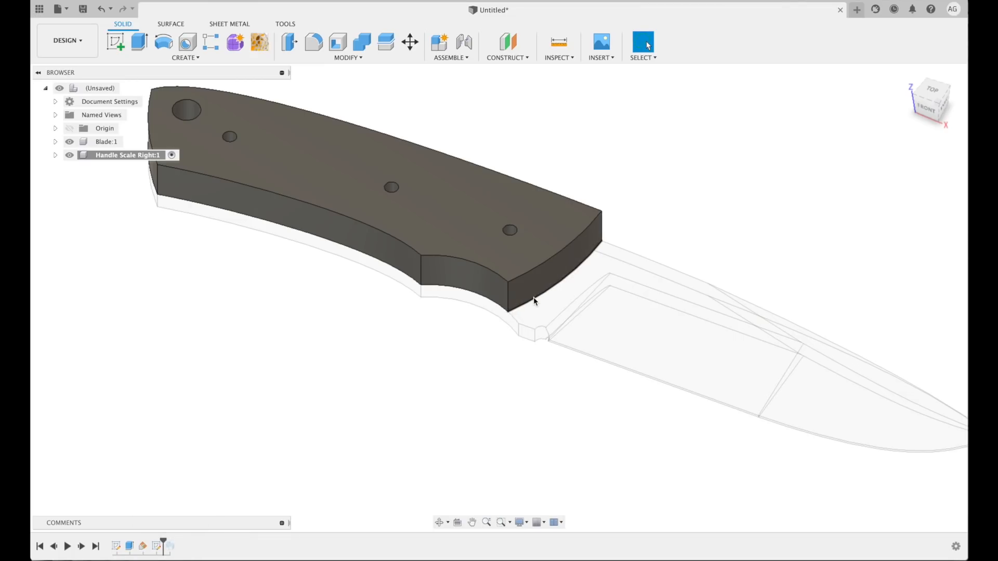
left_click(357, 58)
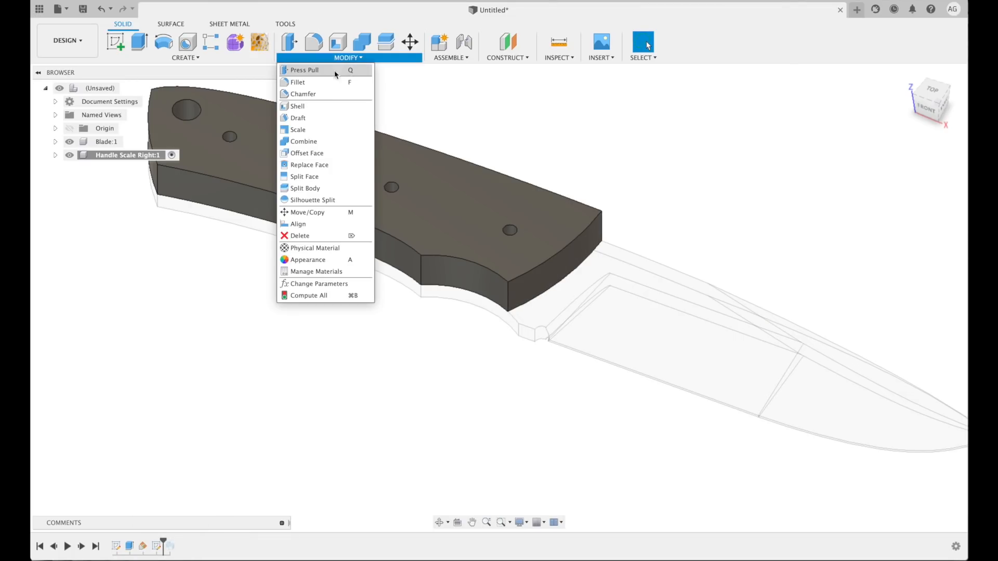
left_click(303, 93)
left_click(549, 260)
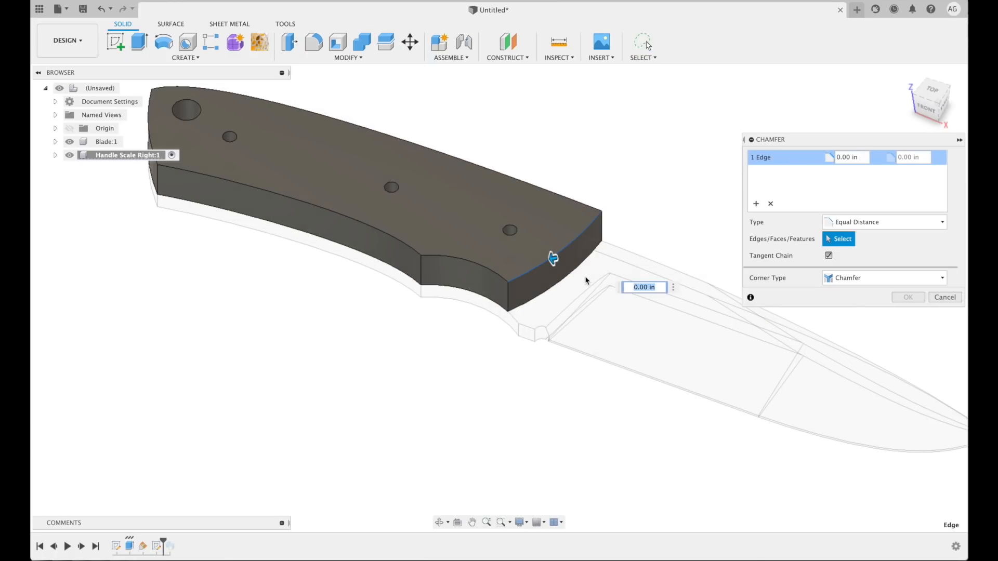
left_click_drag(553, 258, 544, 263)
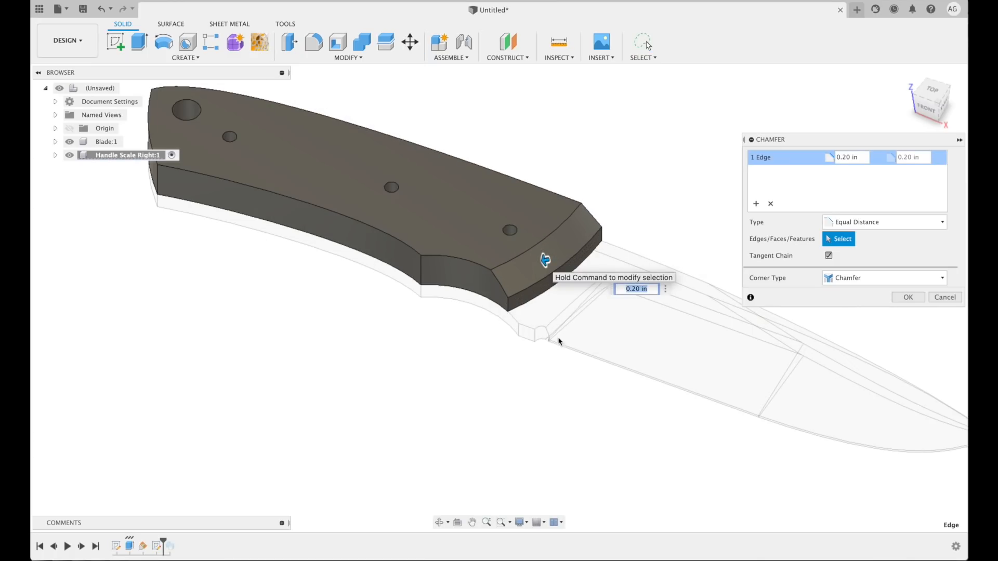
left_click(908, 297)
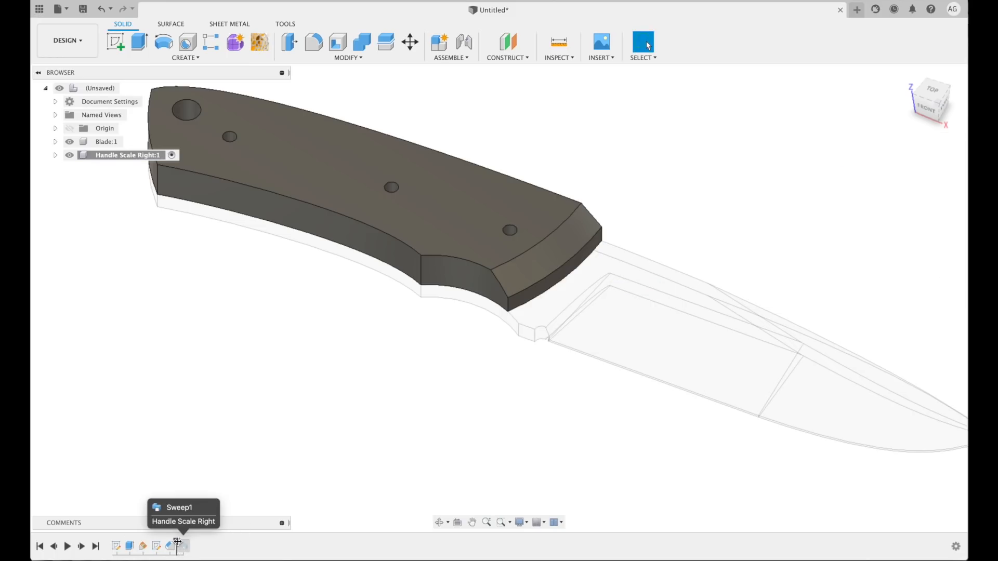
left_click_drag(178, 556, 190, 552)
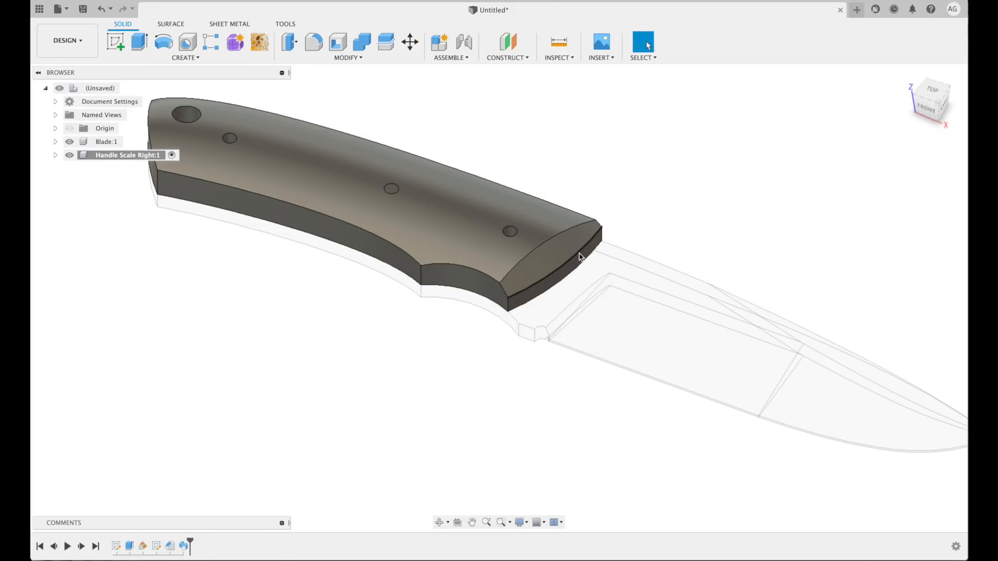
Begin a constant-radius fillet on the handle scale's outer spine edge with a 0.30 in radius.
middle_click_drag(566, 354, 642, 300, "shift")
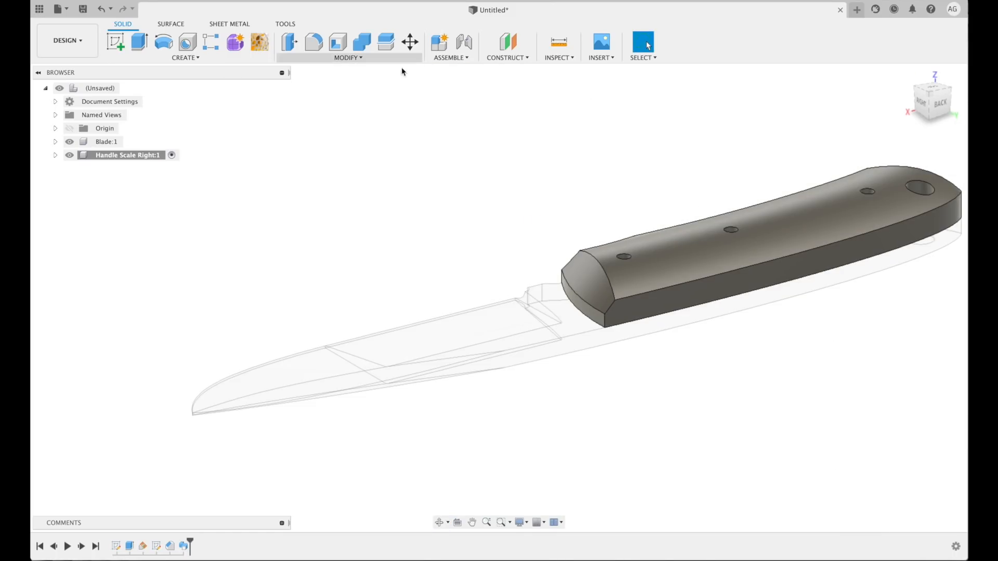
left_click(352, 58)
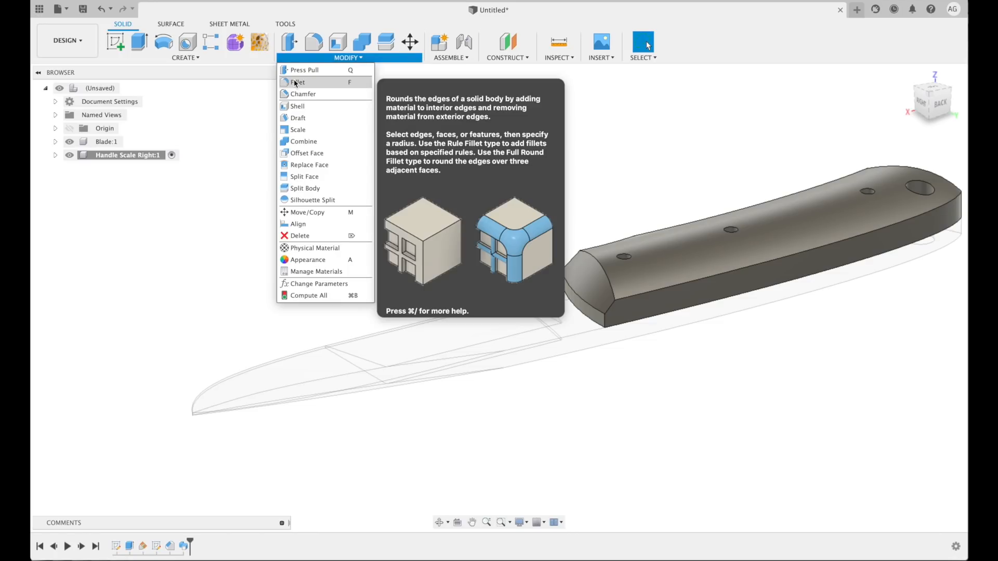
left_click(348, 79)
left_click(673, 292)
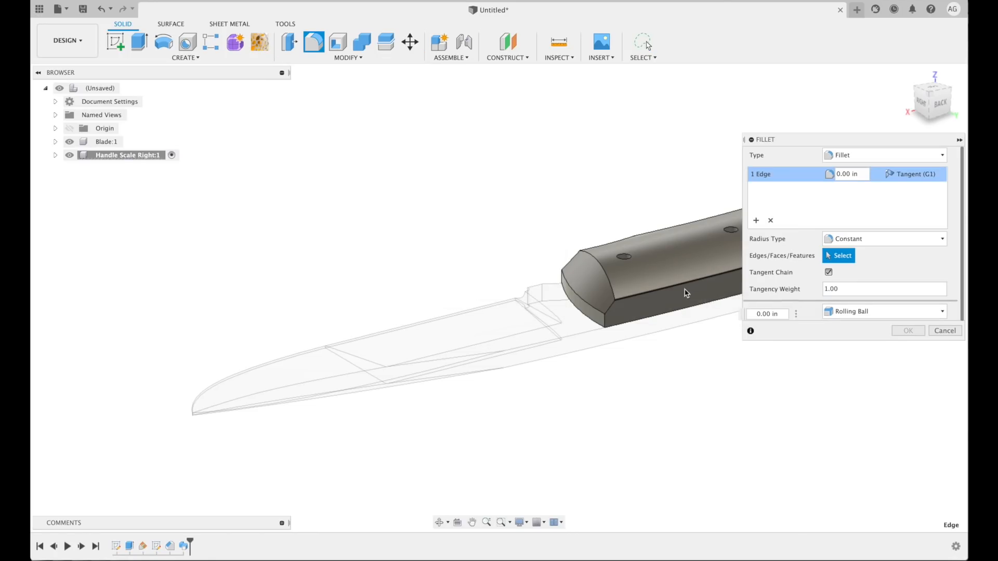
middle_click_drag(674, 291, 383, 312)
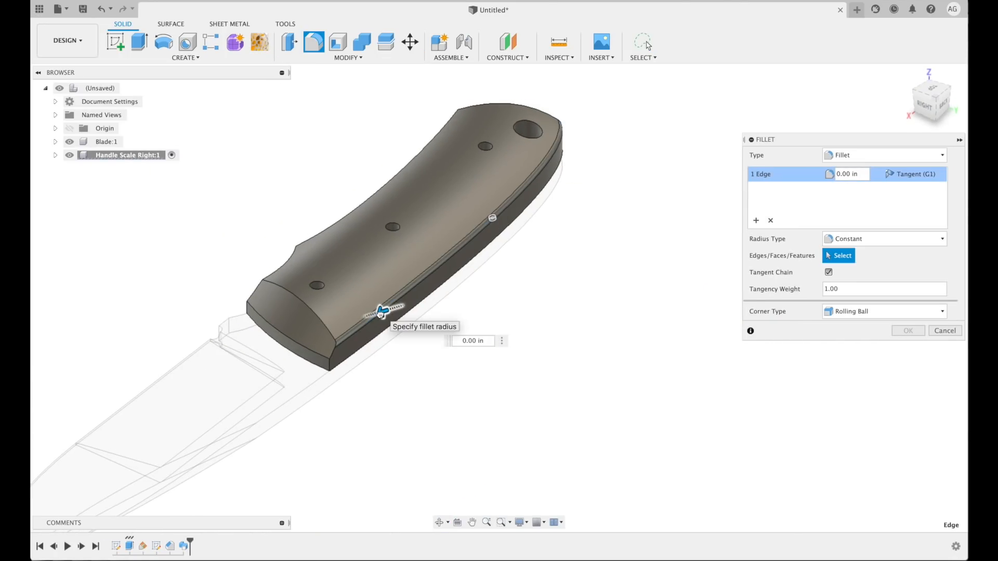
type("0.3")
key("Return")
scroll(324, 359, "up", 3)
scroll(324, 358, "up", 2)
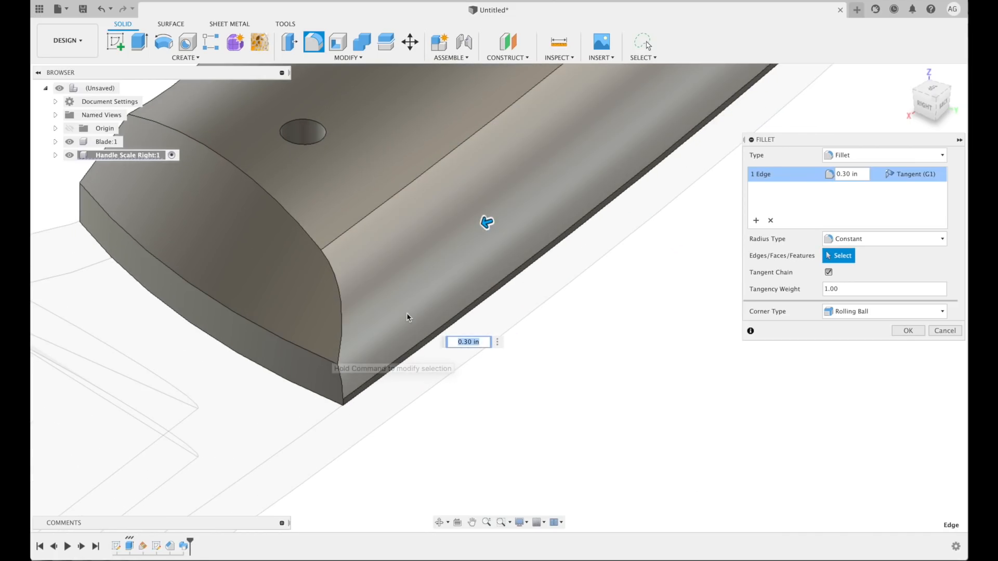
Reduce the spine edge's fillet radius to 0.155 in.
left_click_drag(479, 217, 494, 218)
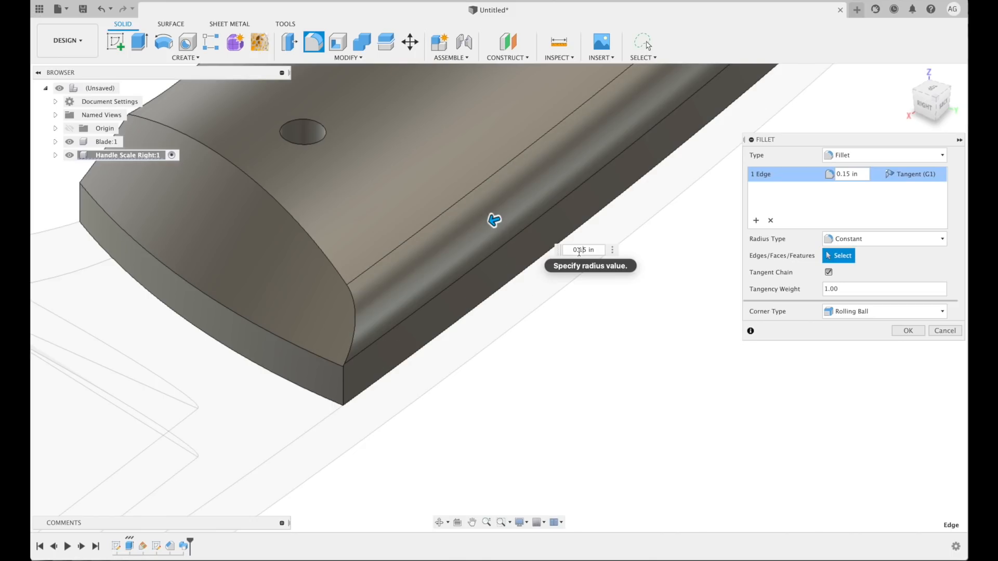
left_click(586, 250)
type("5")
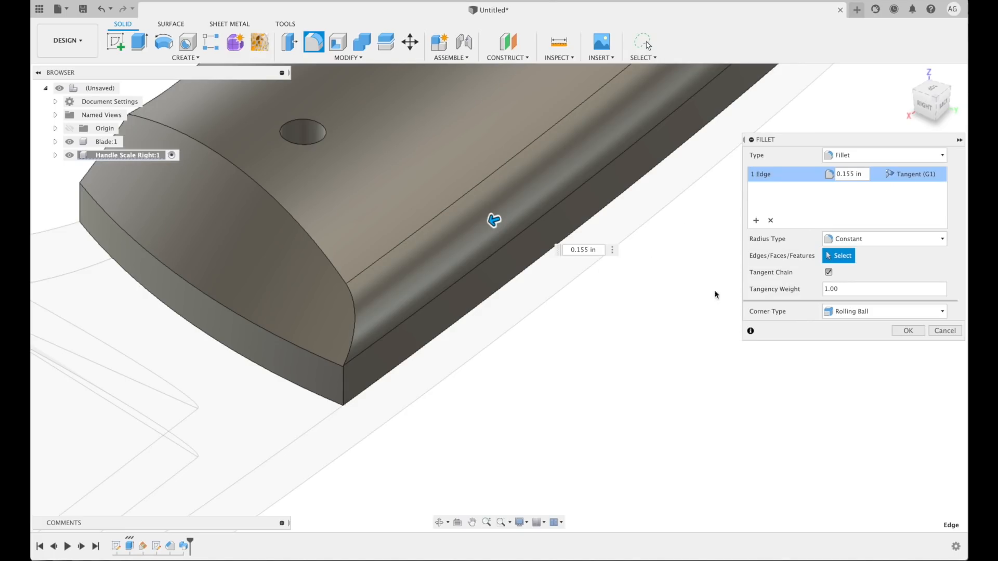
Add a second fillet selection set with the scale's belly and finger-groove outer edges at a 0.15 in radius.
left_click(756, 221)
scroll(492, 342, "down", 5)
middle_click_drag(342, 328, 490, 319, "shift")
middle_click_drag(289, 350, 634, 332)
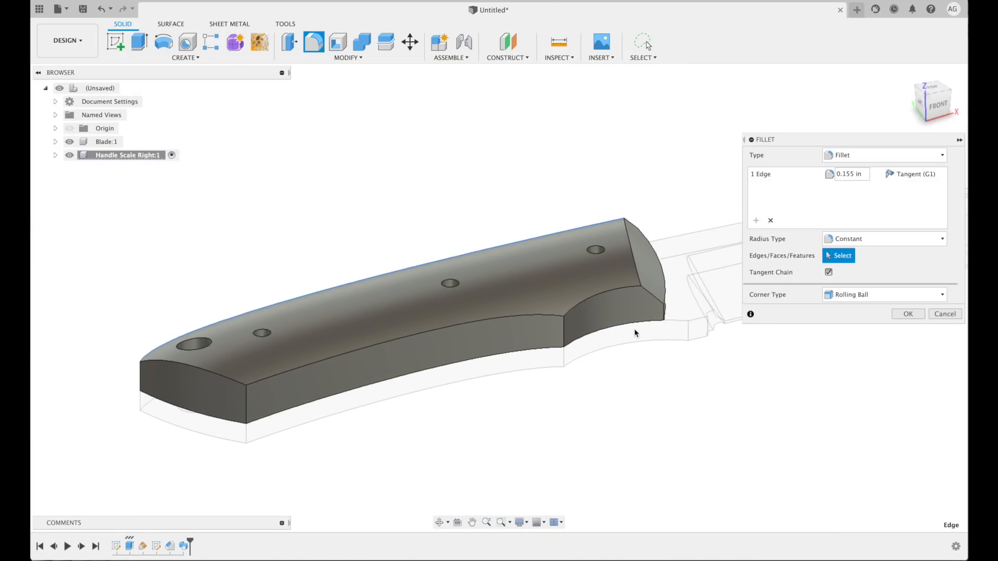
left_click(367, 351)
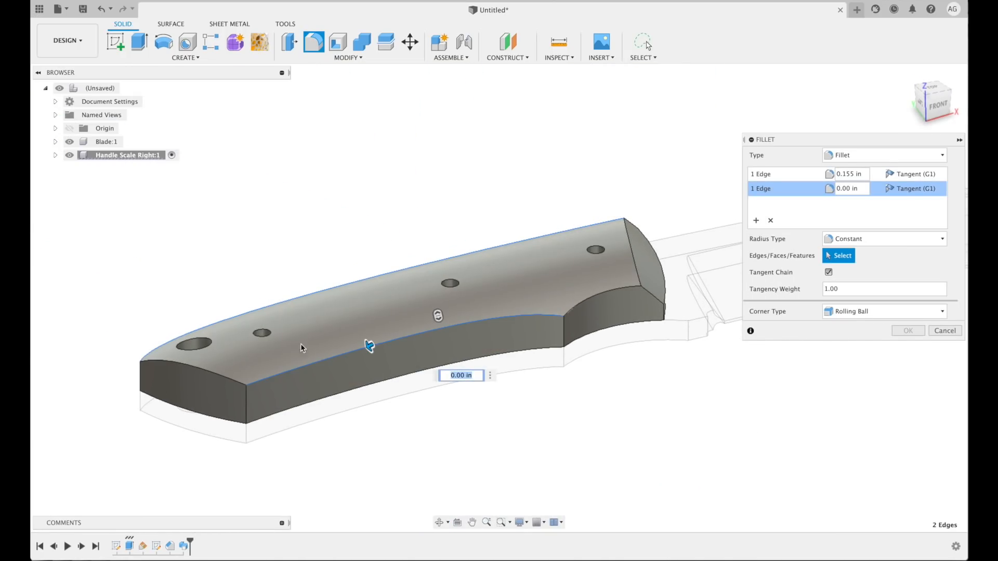
left_click(598, 297)
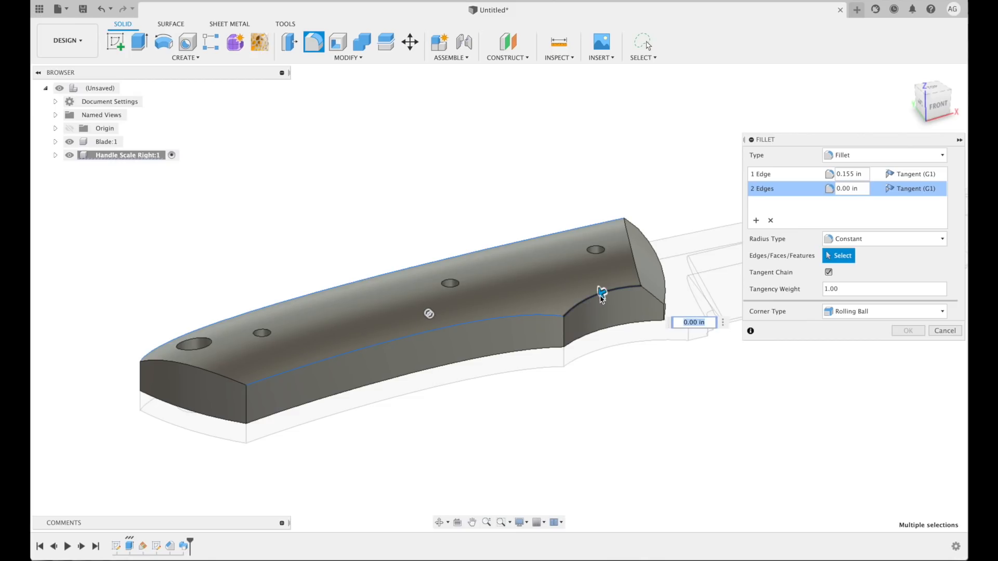
type("0.25")
key("Return")
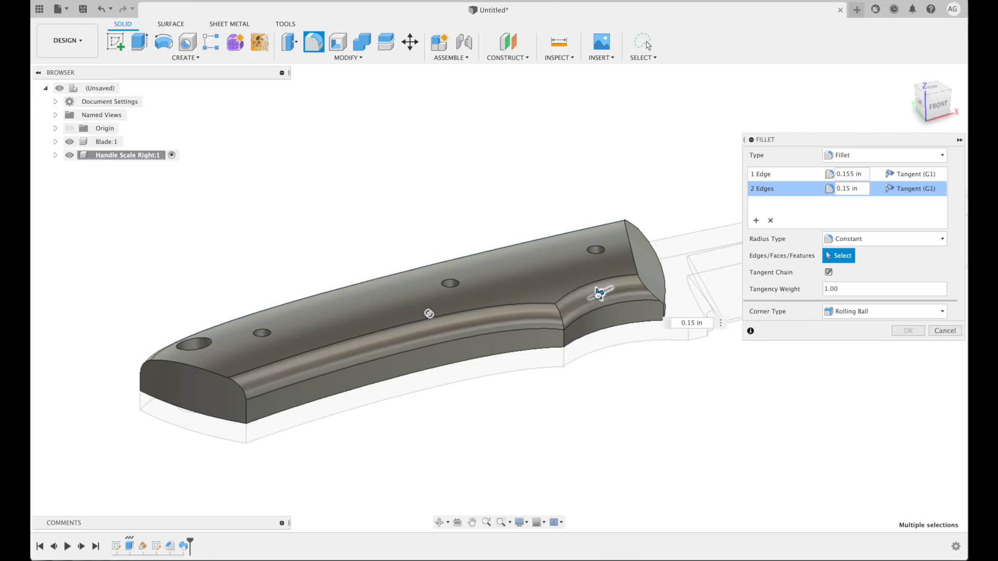
Refine the radius of the belly and finger-groove edges to 0.186 in and complete the fillet.
left_click_drag(598, 295, 607, 290)
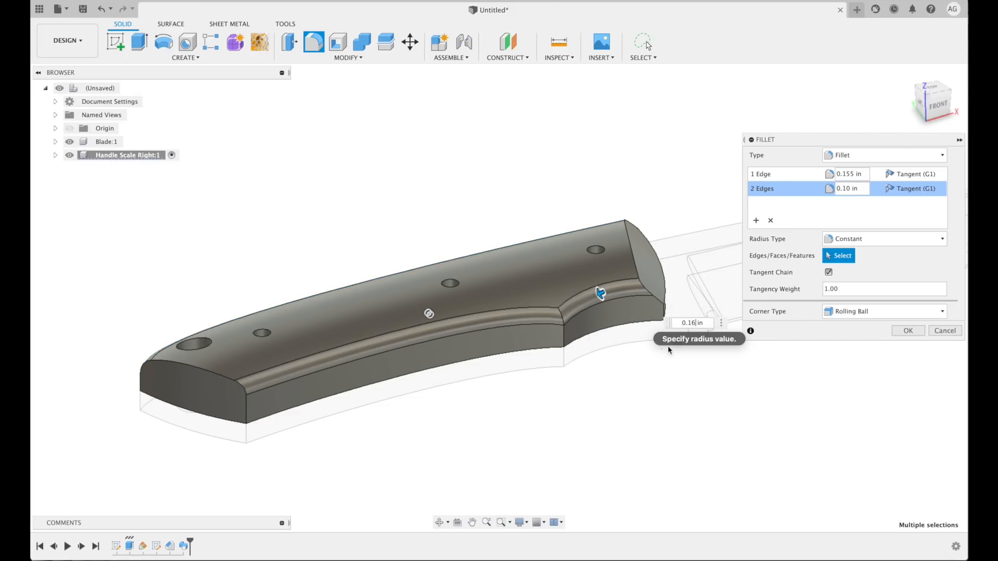
type("0.16")
middle_click_drag(642, 349, 609, 331, "shift")
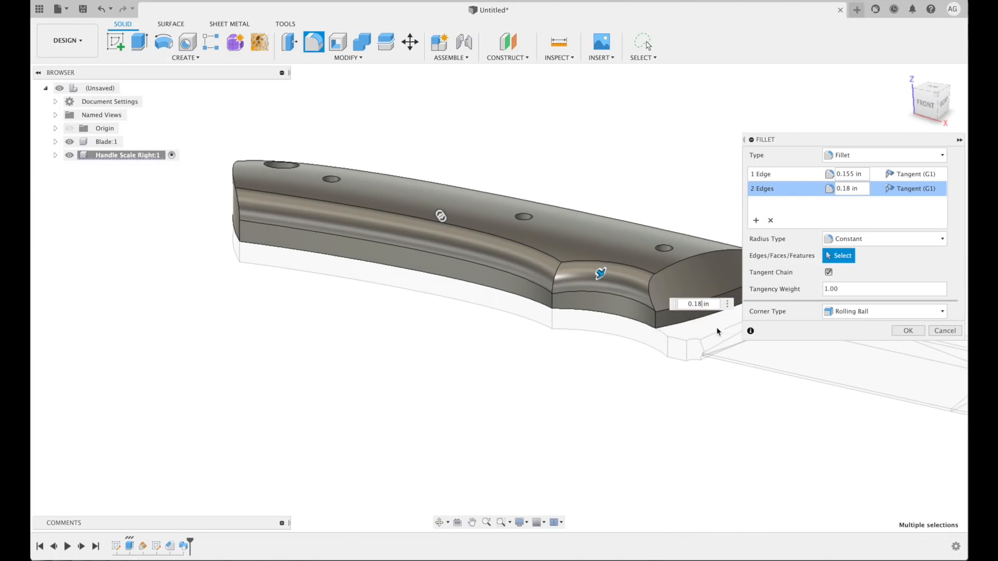
scroll(650, 319, "up", 5)
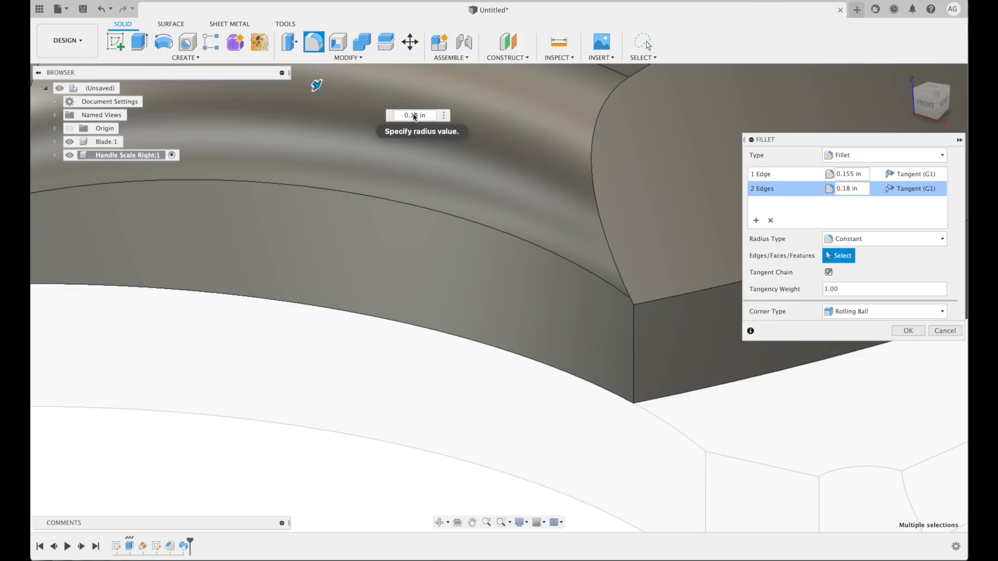
double_click(415, 116)
type("0.186")
scroll(401, 351, "down", 5)
middle_click_drag(401, 350, 452, 366, "shift")
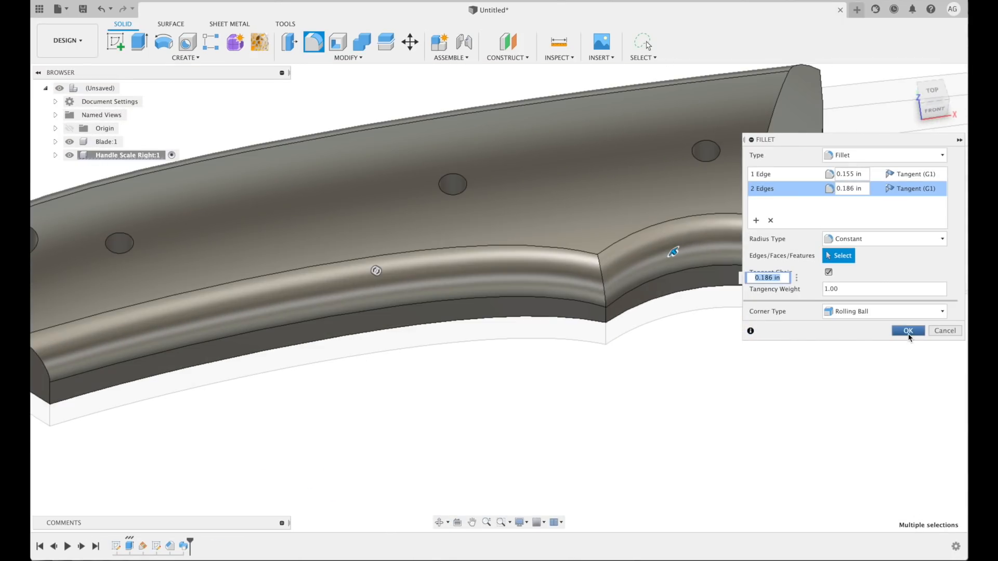
left_click(909, 331)
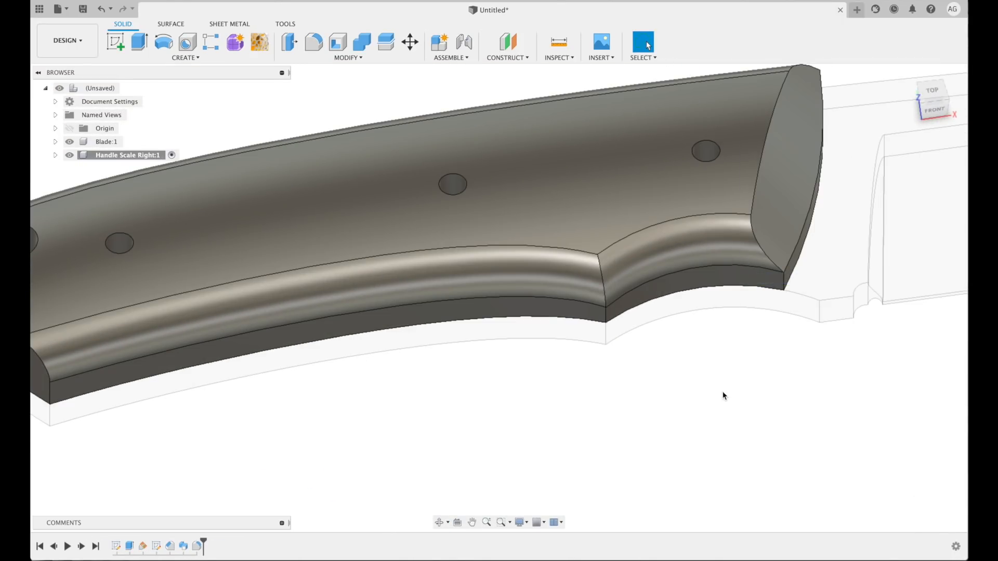
Activate the top-level assembly and mirror the right handle scale component across the XY origin plane.
scroll(723, 392, "down", 2)
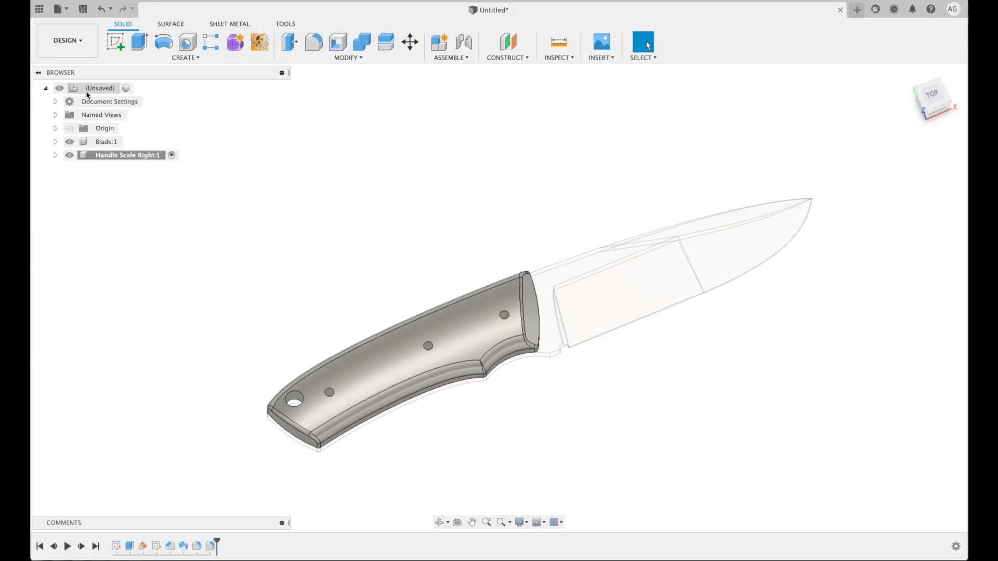
left_click(126, 88)
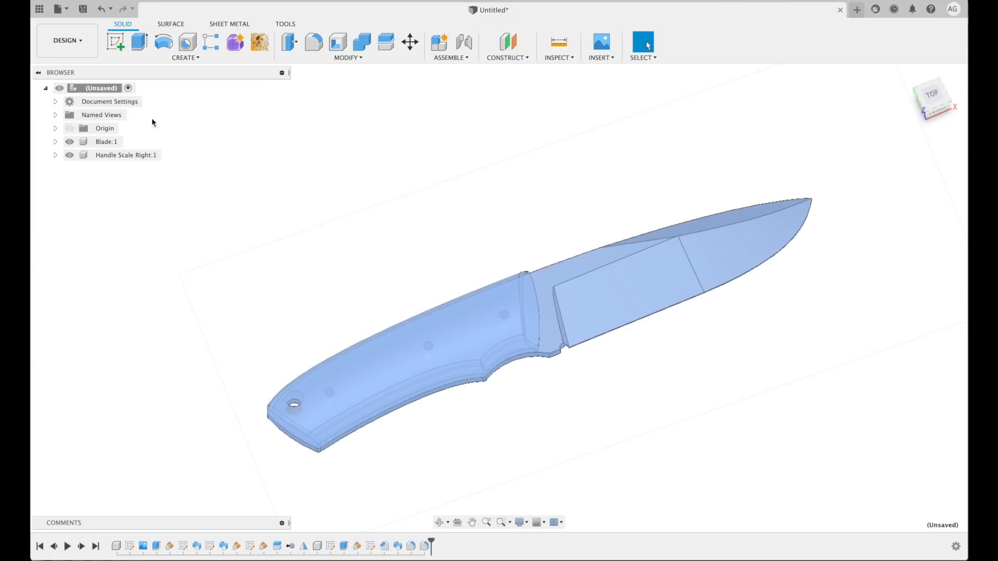
left_click(196, 58)
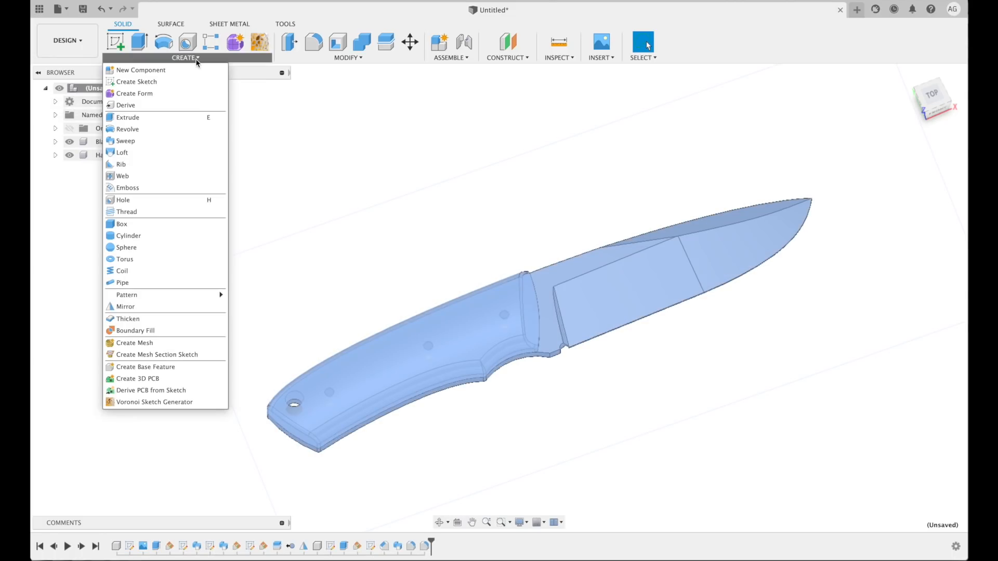
left_click(142, 307)
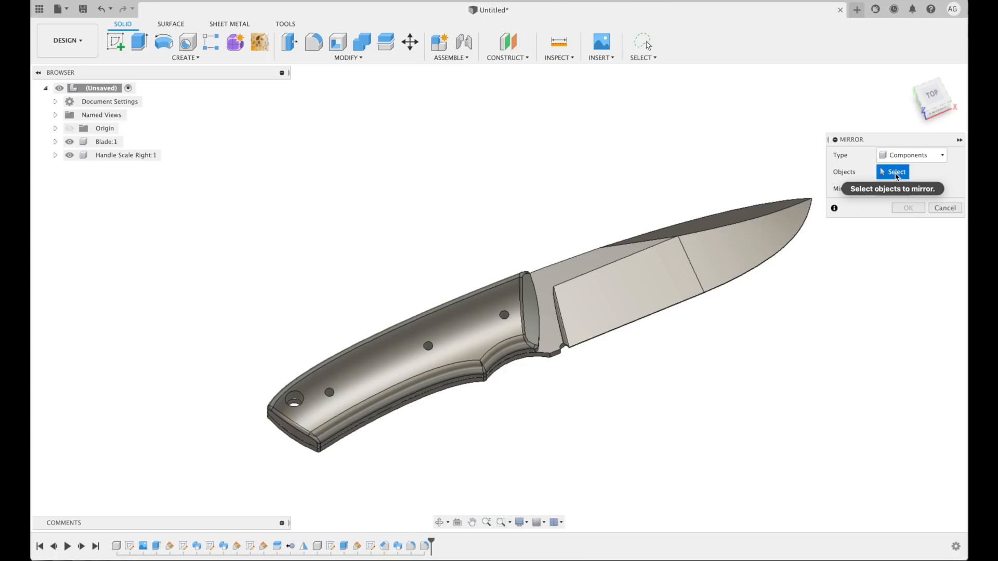
left_click(451, 312)
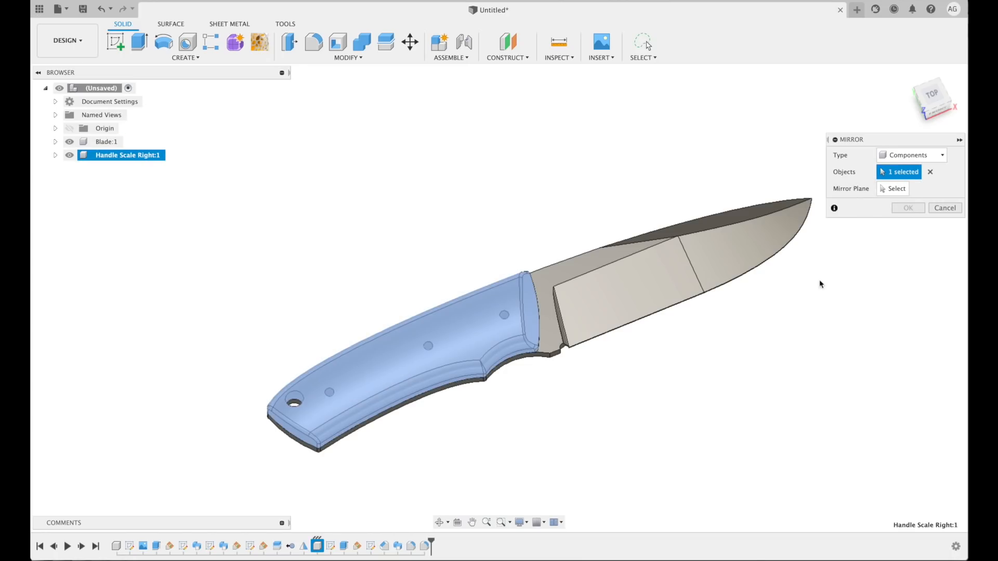
left_click(890, 188)
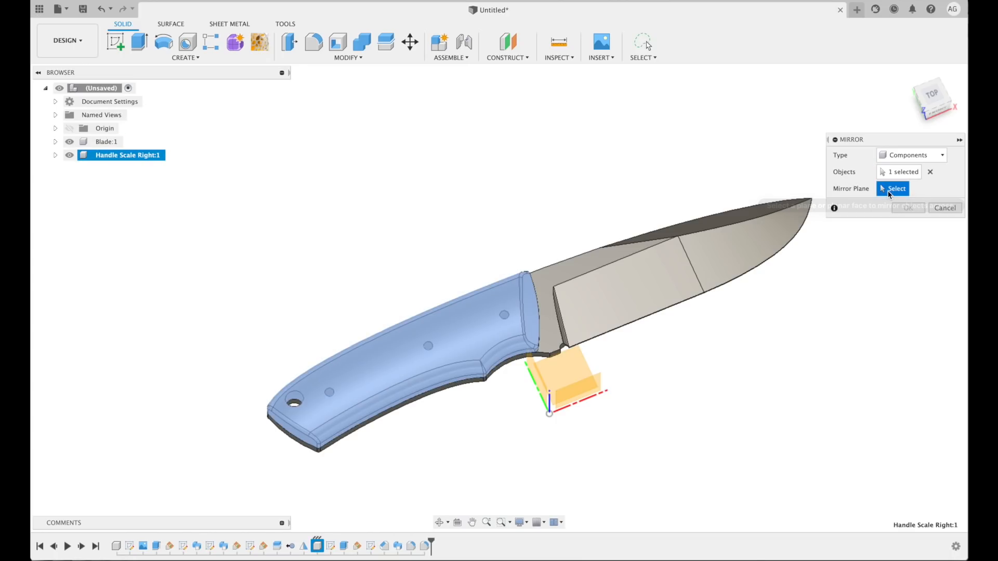
left_click(560, 372)
left_click(908, 208)
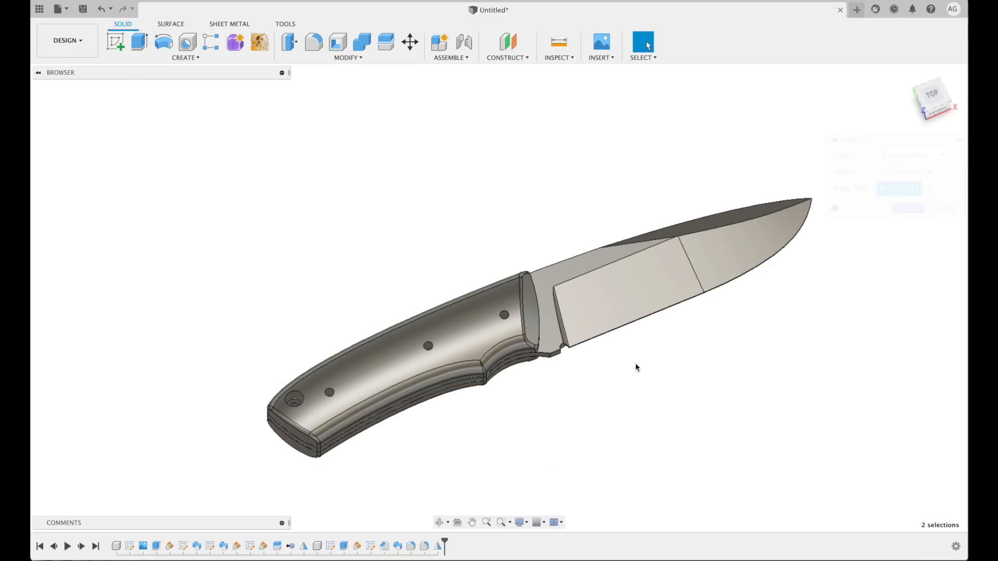
middle_click_drag(577, 406, 497, 432, "shift")
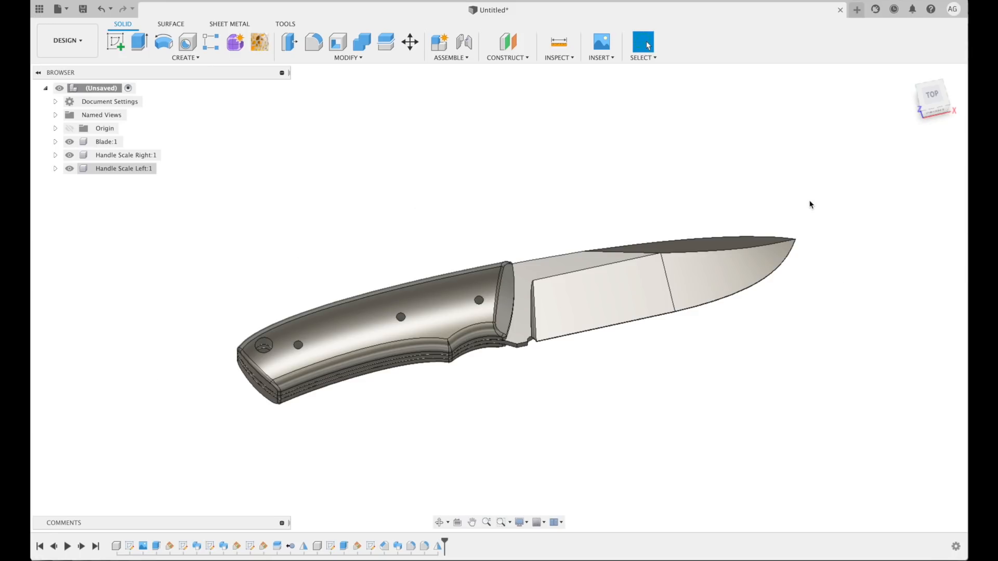